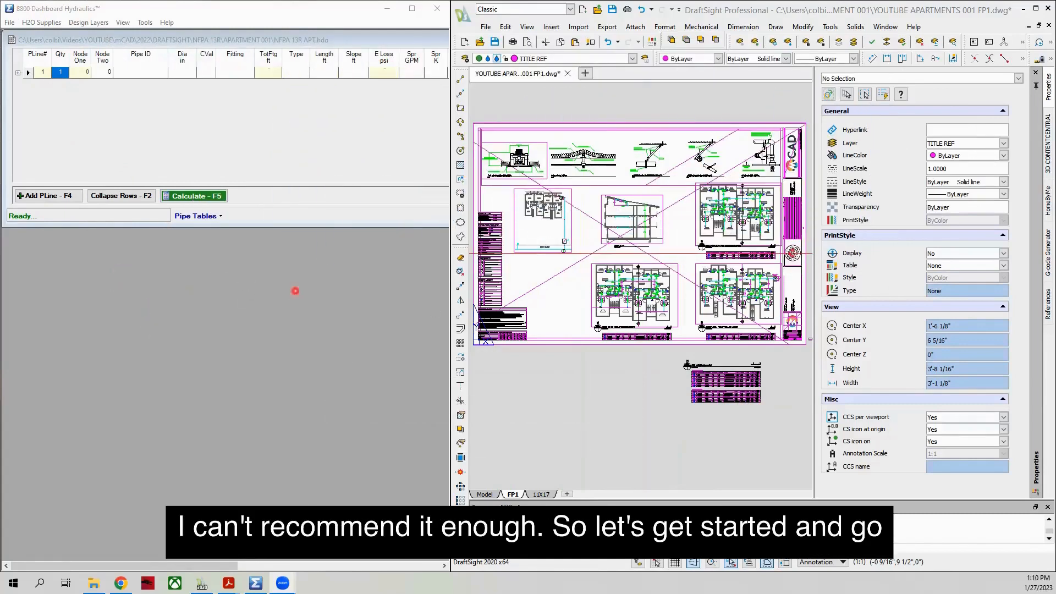
Examine the apartment floor plans in model space and the node 0 street connection on the FP1 sheet.
{"action": "left_click", "coordinate": [485, 494]}
{"action": "scroll", "coordinate": [523, 314], "scroll_direction": "down", "scroll_amount": 6}
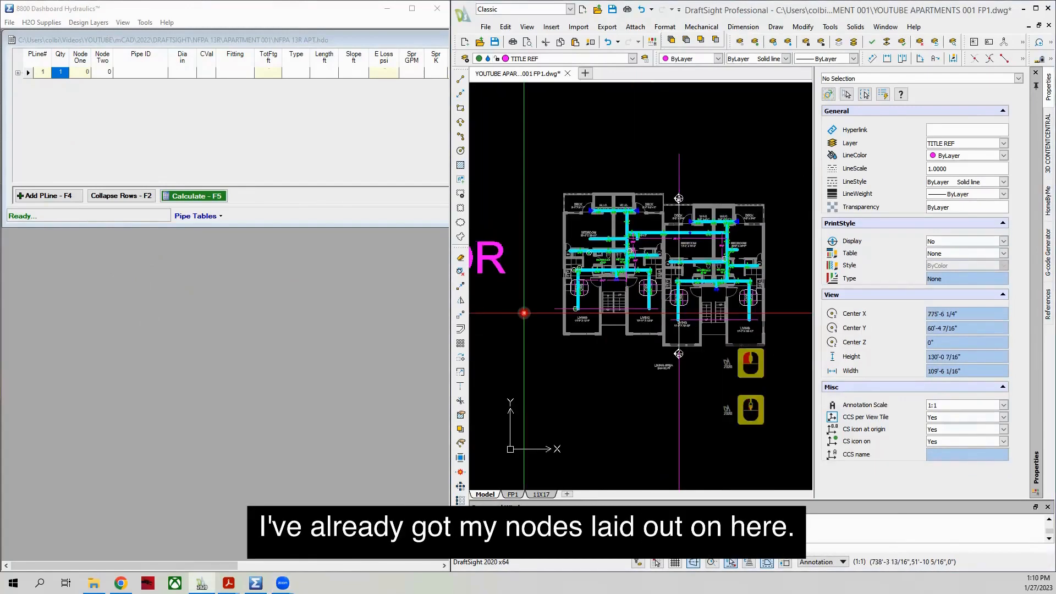
{"action": "scroll", "coordinate": [544, 362], "scroll_direction": "down", "scroll_amount": 3}
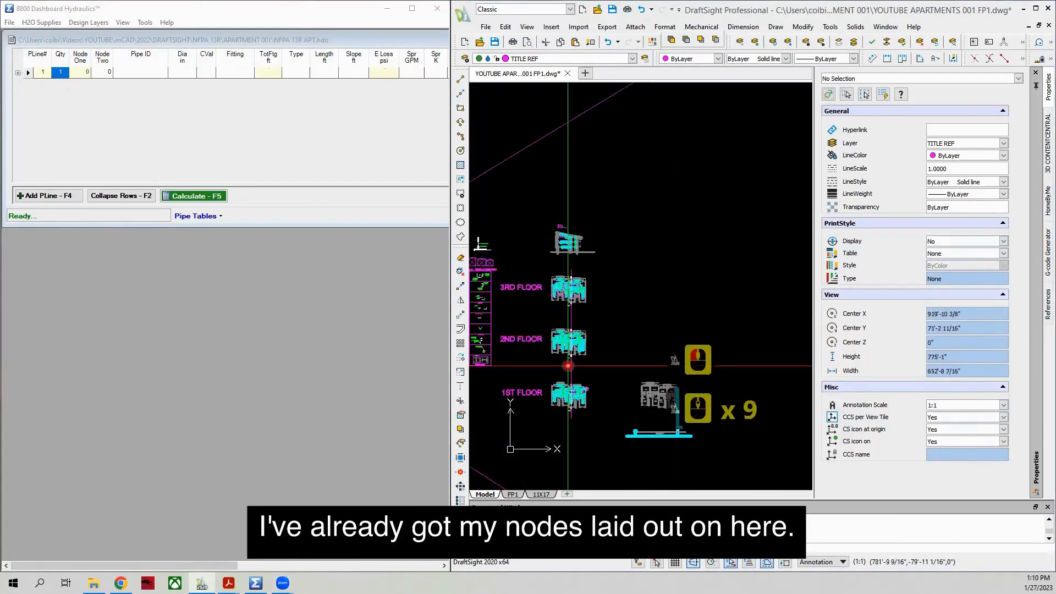
{"action": "scroll", "coordinate": [580, 384], "scroll_direction": "up", "scroll_amount": 7}
{"action": "scroll", "coordinate": [594, 364], "scroll_direction": "down", "scroll_amount": 3}
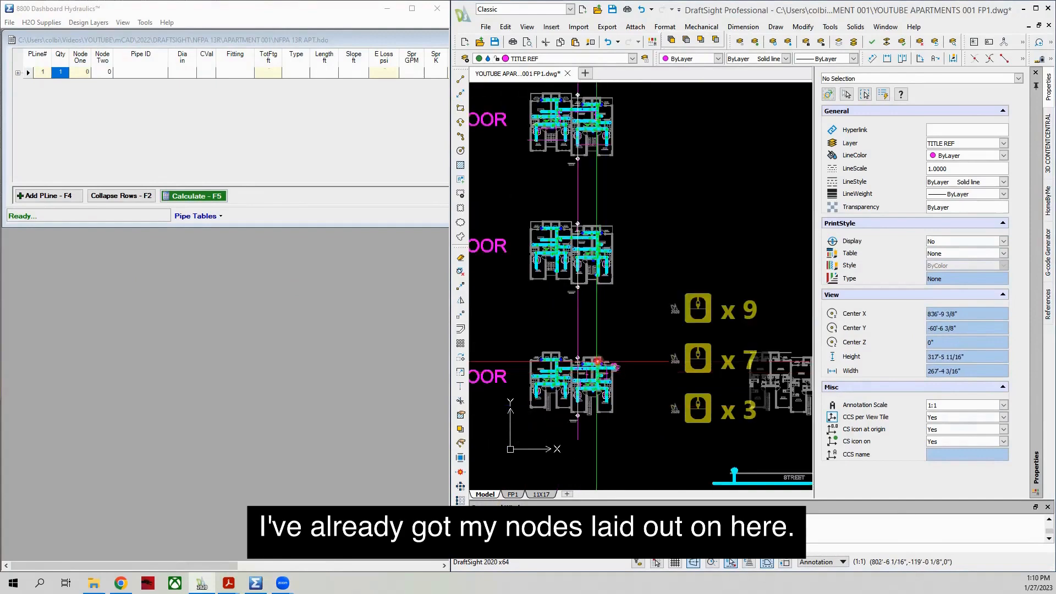
{"action": "scroll", "coordinate": [594, 335], "scroll_direction": "down", "scroll_amount": 5}
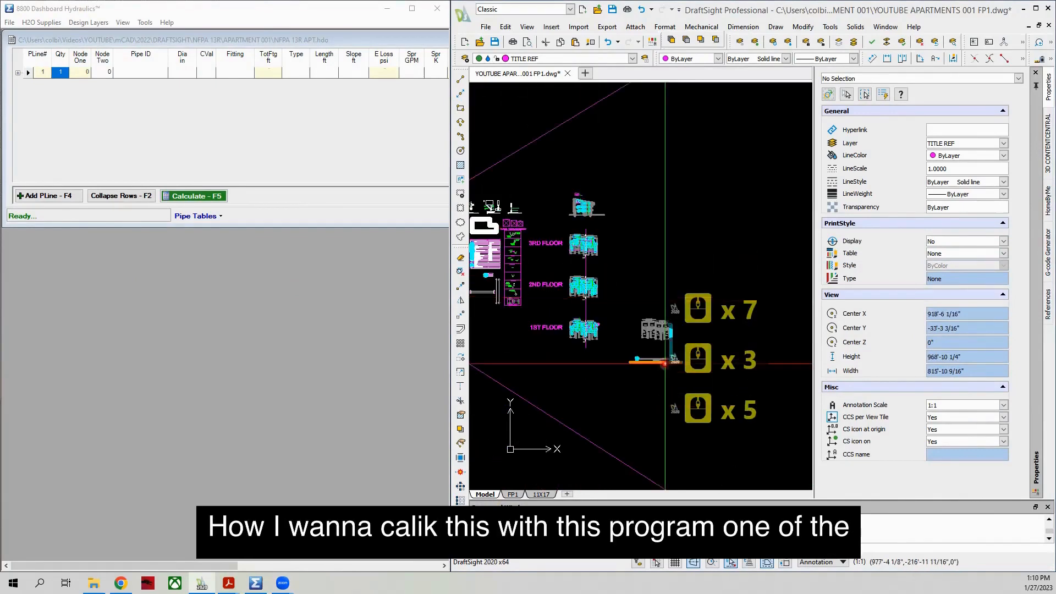
{"action": "left_click", "coordinate": [512, 494]}
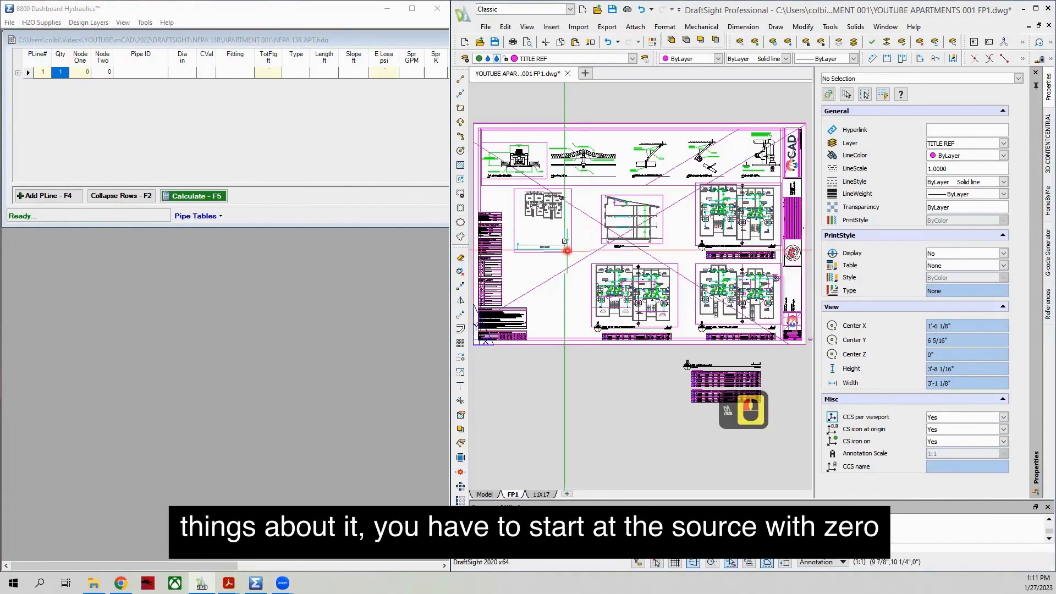
{"action": "scroll", "coordinate": [579, 255], "scroll_direction": "up", "scroll_amount": 2}
{"action": "scroll", "coordinate": [579, 255], "scroll_direction": "up", "scroll_amount": 11}
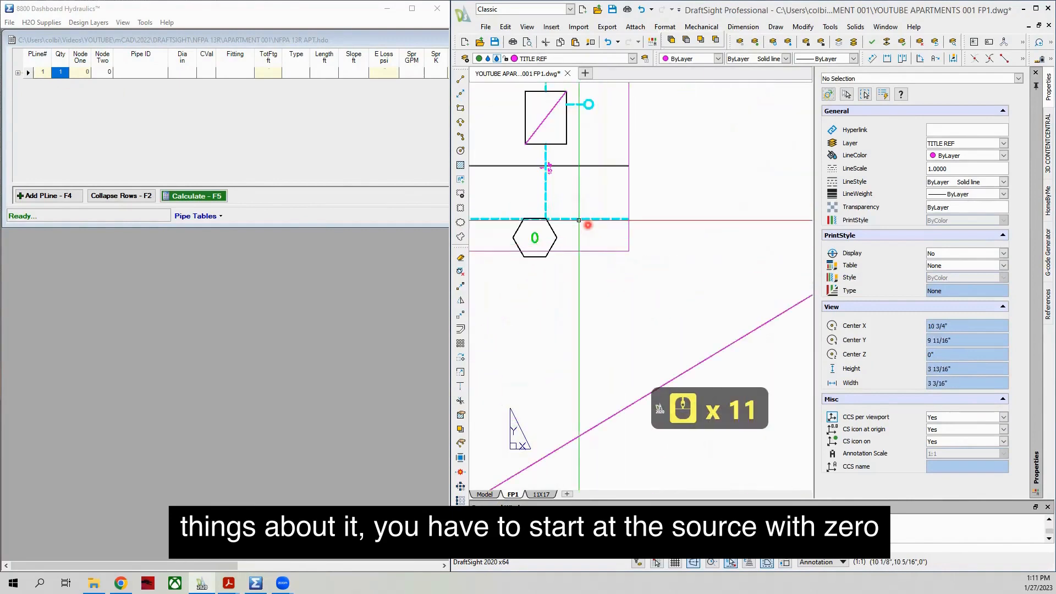
In 8800 Dashboard Hydraulics, set Node Two of the first pipe line to 1.
{"action": "left_click", "coordinate": [102, 73]}
{"action": "left_click", "coordinate": [116, 72]}
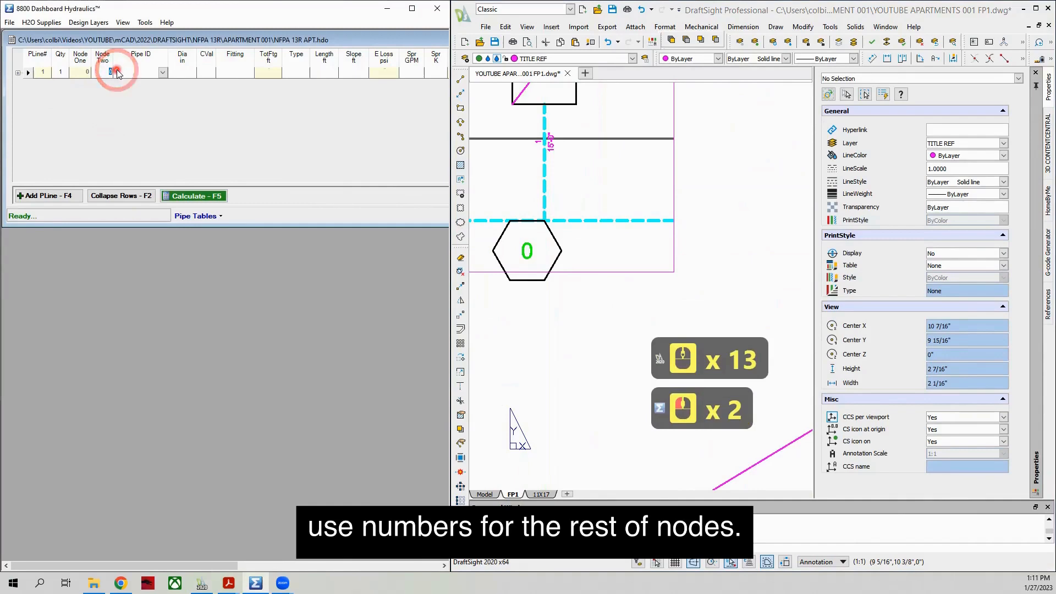
{"action": "type", "text": "1"}
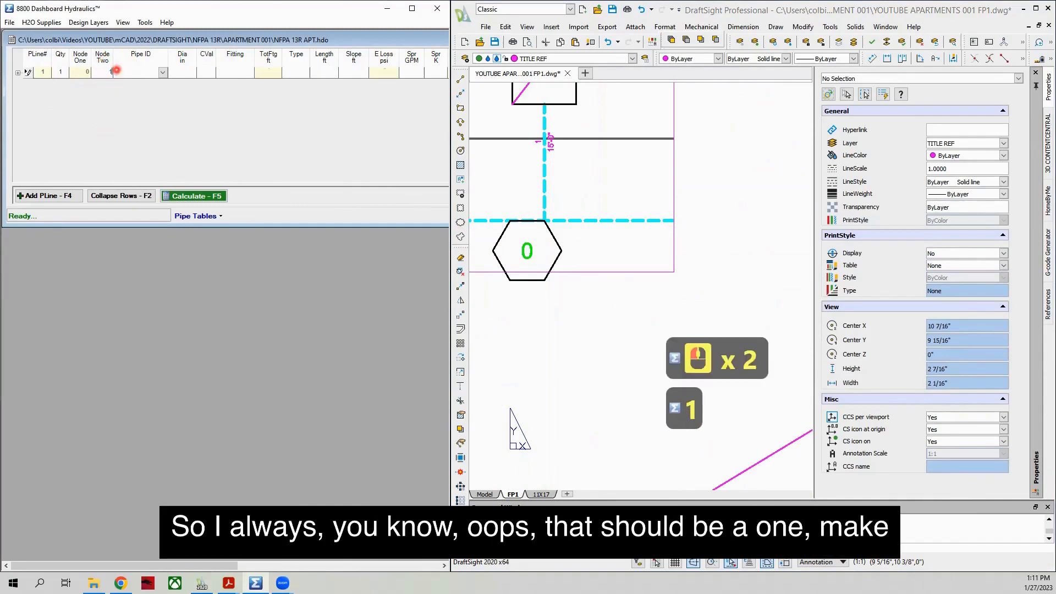
In DraftSight, change the hexagon node label beside the riser on the site plan to 1.
{"action": "scroll", "coordinate": [537, 242], "scroll_direction": "down", "scroll_amount": 4}
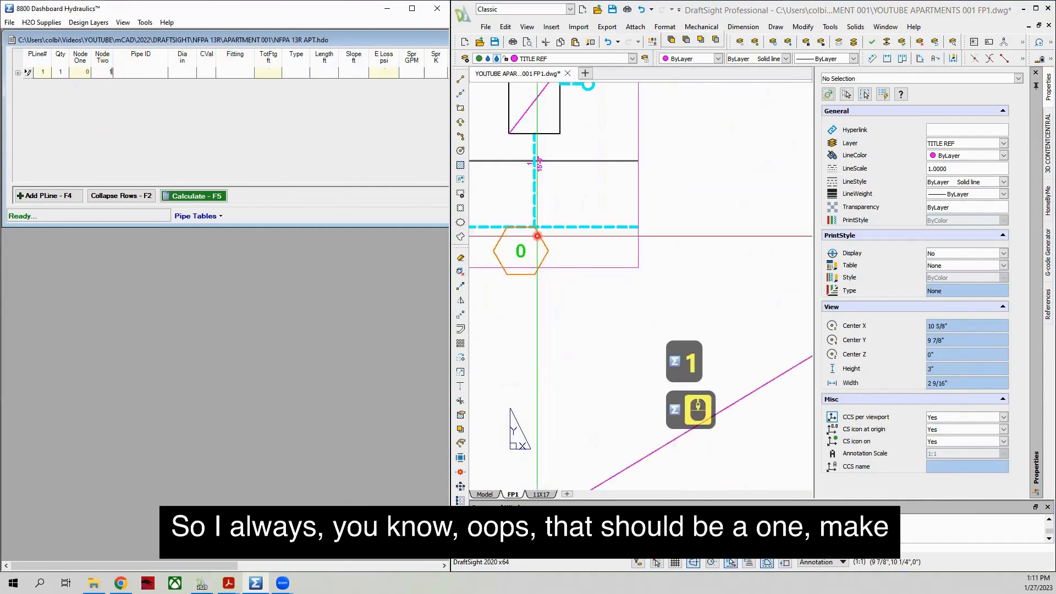
{"action": "scroll", "coordinate": [569, 302], "scroll_direction": "down", "scroll_amount": 6}
{"action": "scroll", "coordinate": [552, 132], "scroll_direction": "up", "scroll_amount": 10}
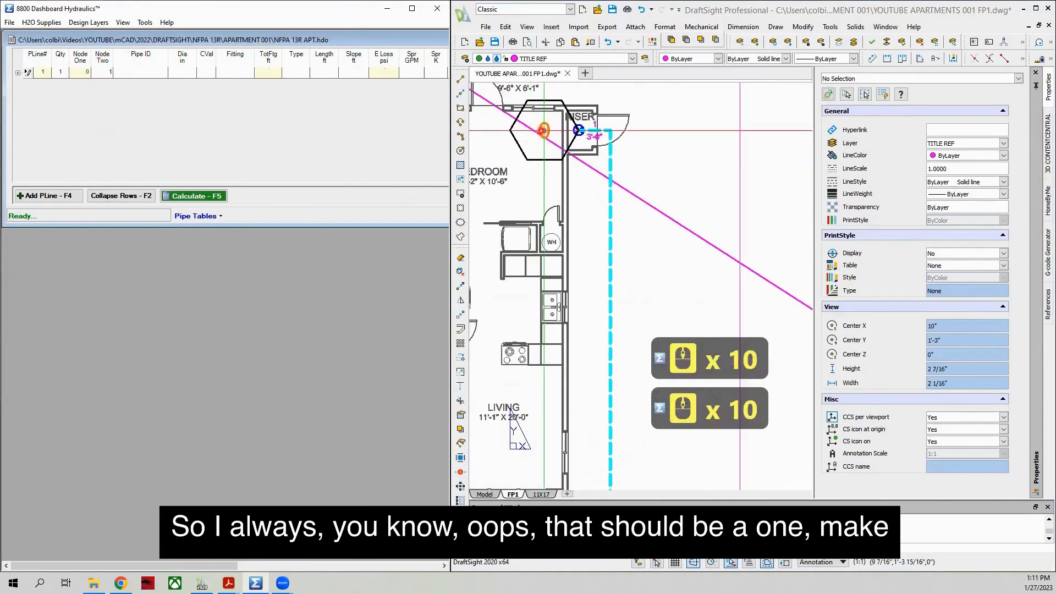
{"action": "double_click", "coordinate": [545, 130]}
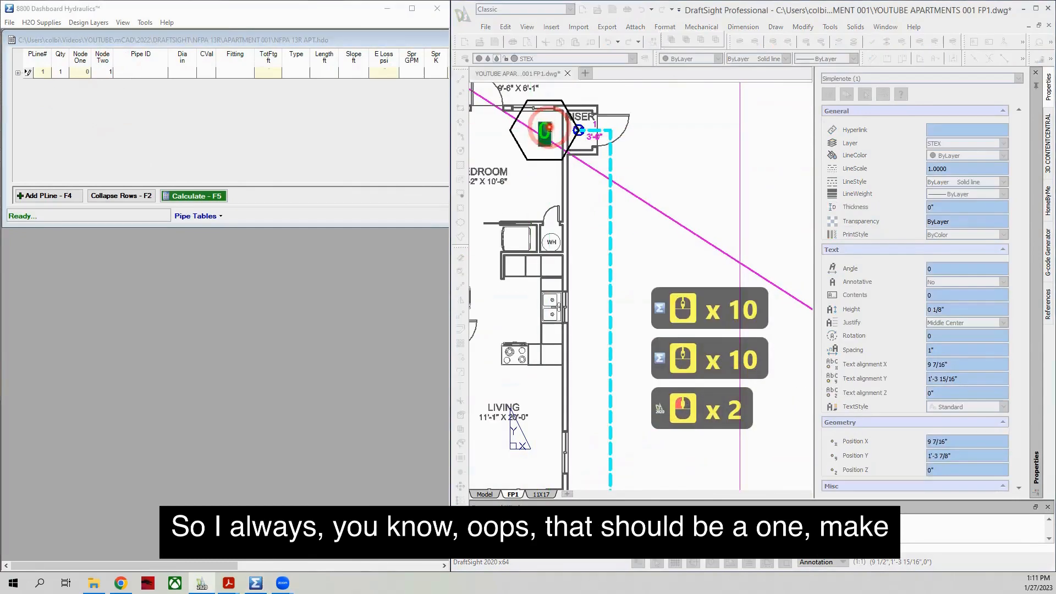
{"action": "type", "text": "1"}
{"action": "left_click", "coordinate": [549, 200]}
{"action": "scroll", "coordinate": [570, 142], "scroll_direction": "down", "scroll_amount": 5}
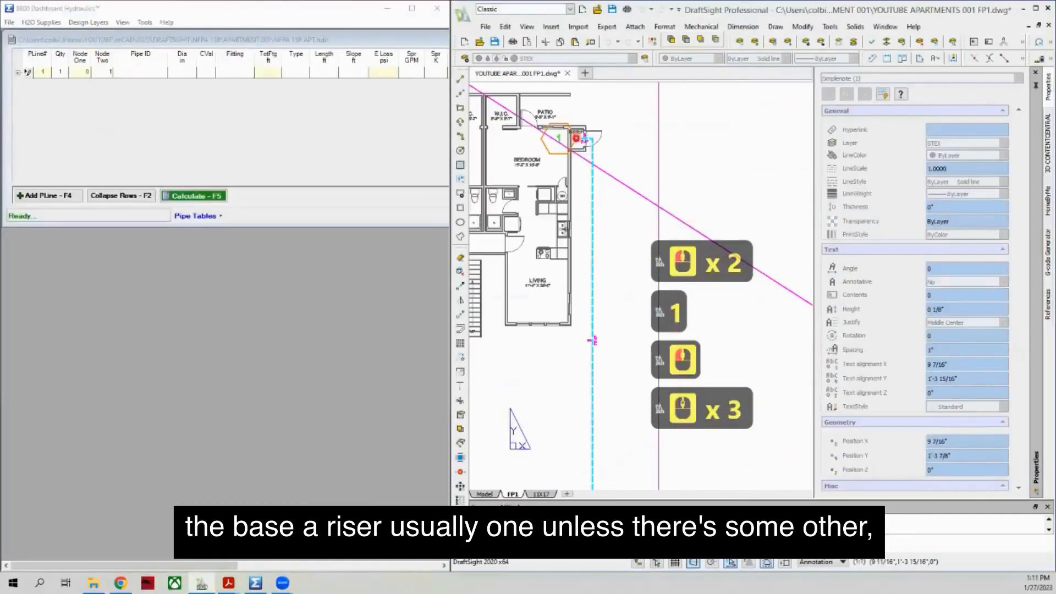
{"action": "scroll", "coordinate": [575, 165], "scroll_direction": "down", "scroll_amount": 2}
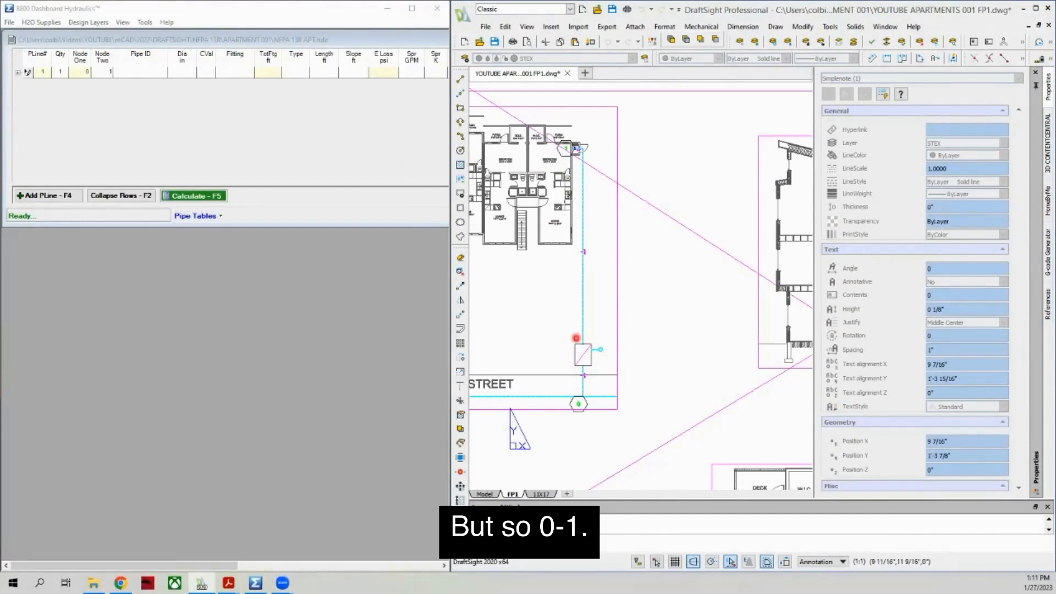
In 8800 Dashboard Hydraulics, assign 2" FLAMEGUARD pipe to the line from node 0 to node 1.
{"action": "left_click", "coordinate": [162, 73]}
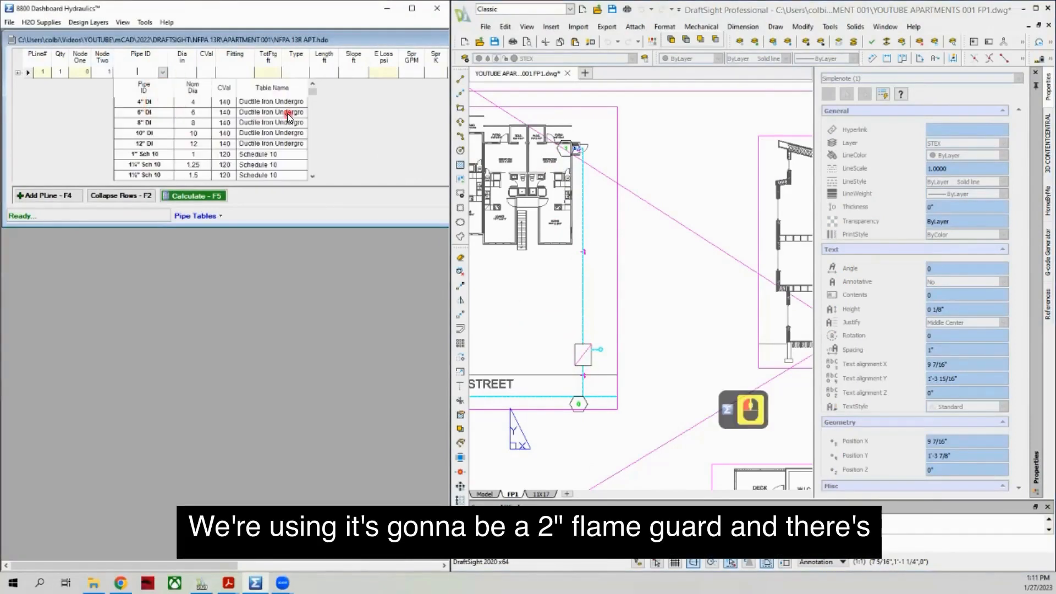
{"action": "left_click_drag", "start_coordinate": [312, 95], "coordinate": [313, 135]}
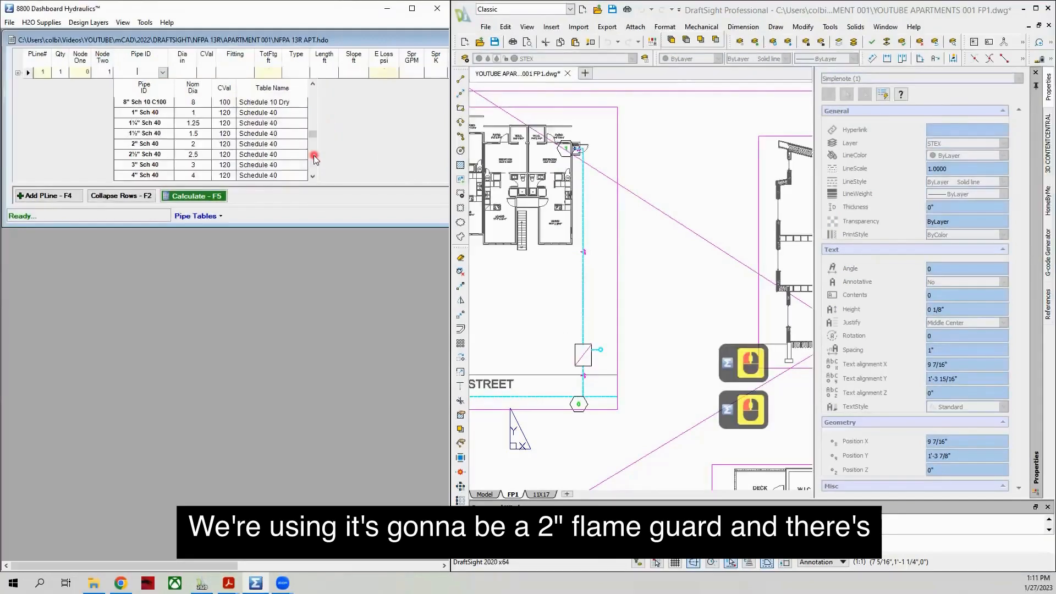
{"action": "left_click", "coordinate": [313, 158]}
{"action": "left_click", "coordinate": [313, 157]}
{"action": "left_click", "coordinate": [314, 158]}
{"action": "left_click", "coordinate": [143, 153]}
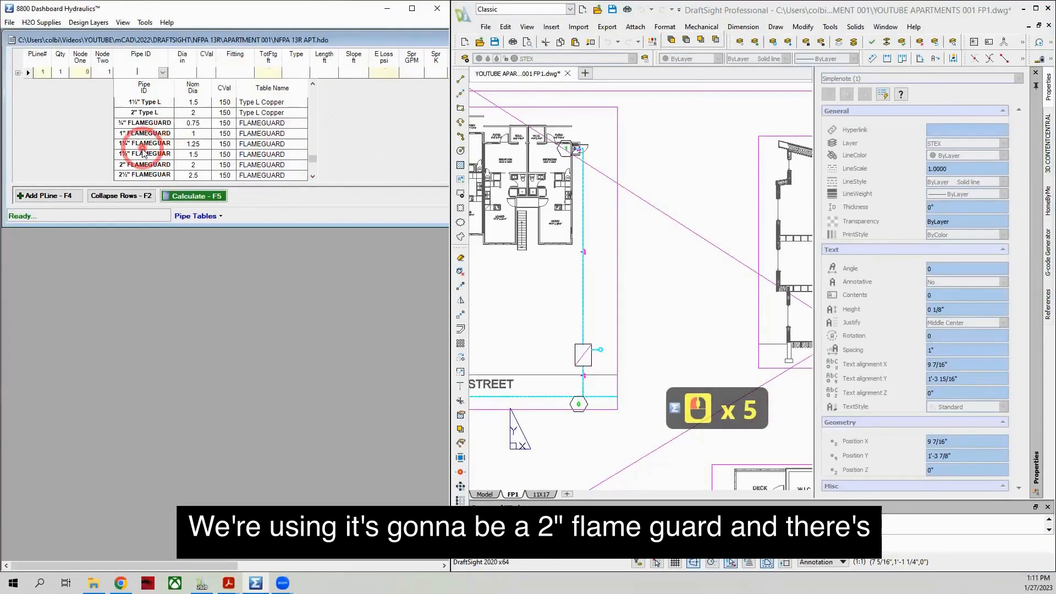
{"action": "left_click", "coordinate": [144, 166]}
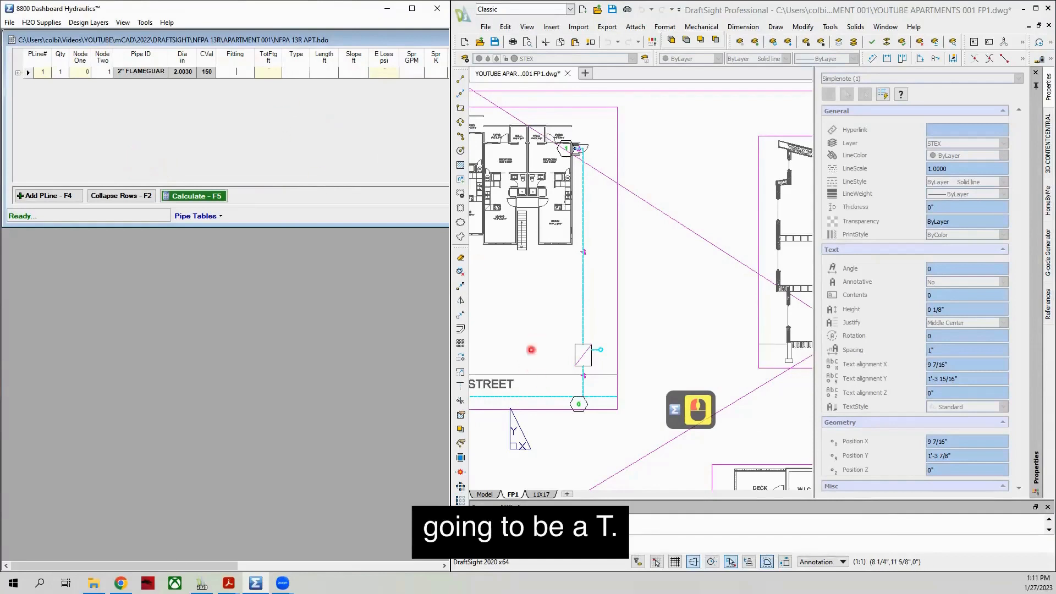
Enter T,DCVA,2E as the fittings of the first pipe line.
{"action": "type", "text": "T,"}
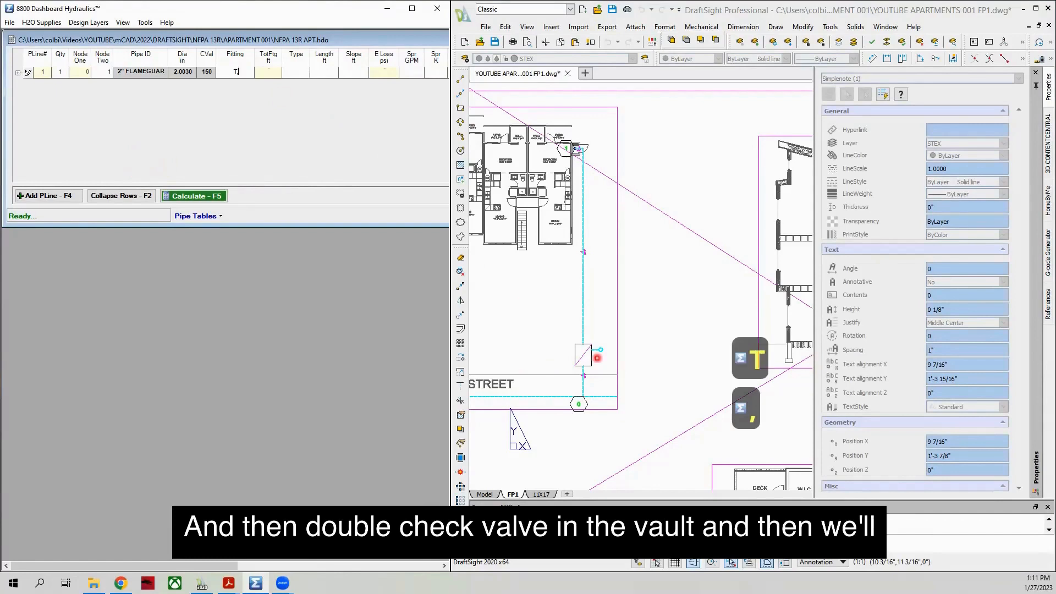
{"action": "type", "text": "DCV"}
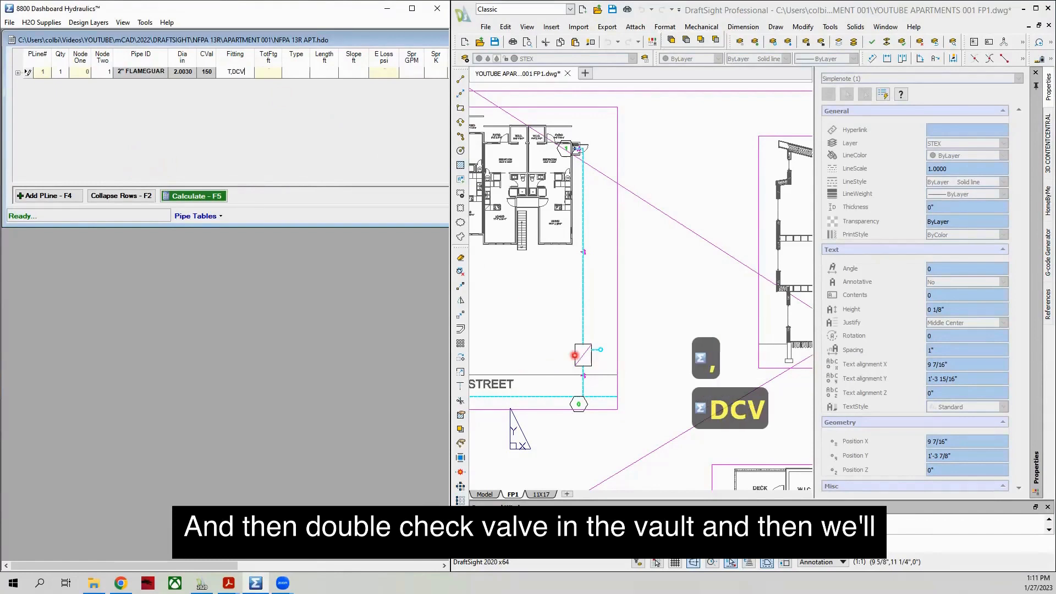
{"action": "type", "text": "A"}
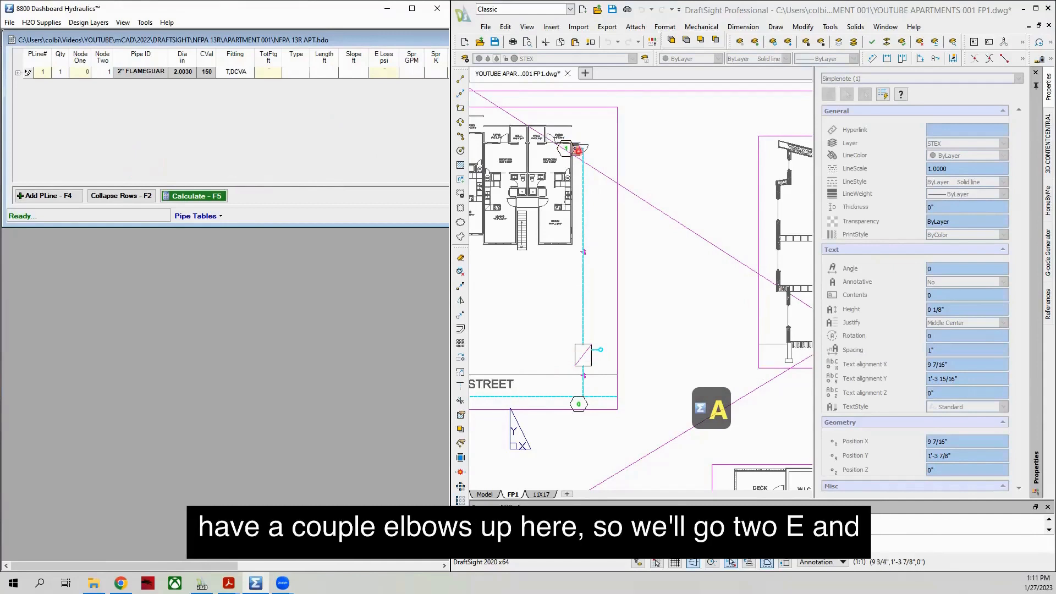
{"action": "type", "text": ",E"}
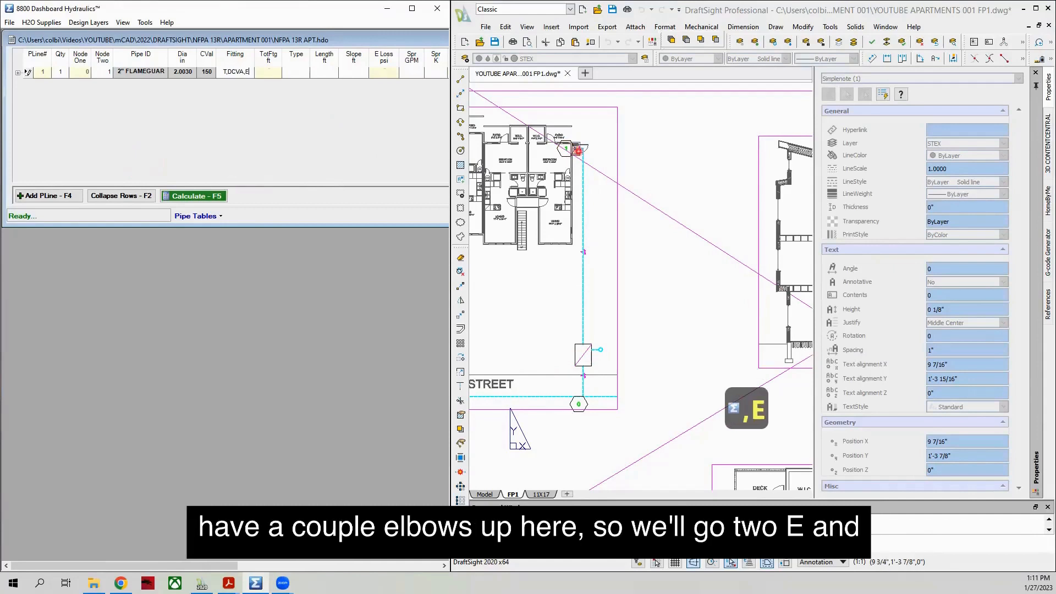
{"action": "key", "text": "BackSpace"}
{"action": "type", "text": "2E"}
{"action": "key", "text": "Tab"}
Set the first pipe line's type to UN, its length to 96 ft and its slope to 3 ft.
{"action": "left_click", "coordinate": [300, 72]}
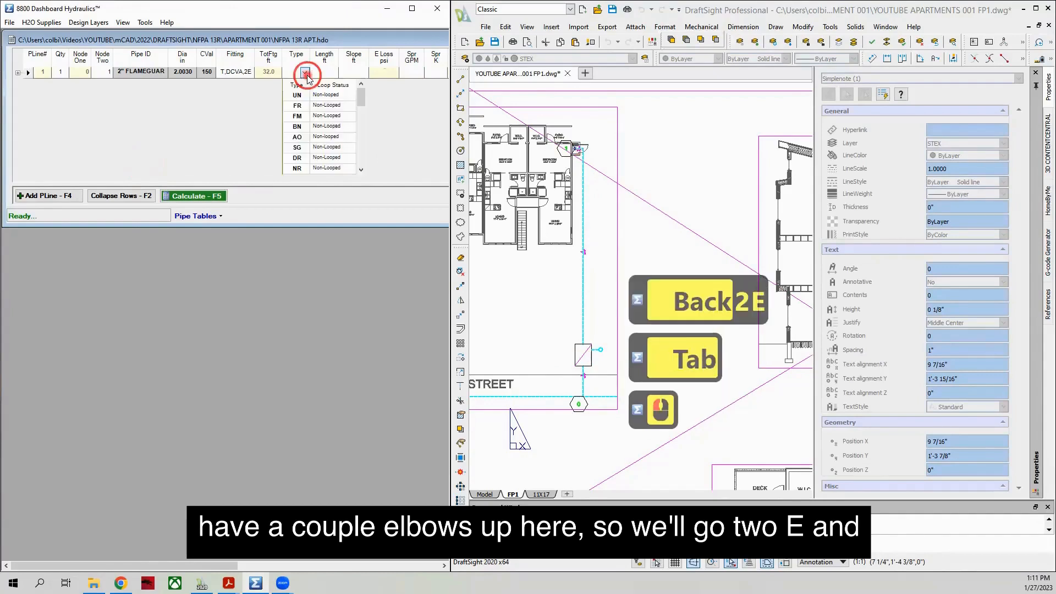
{"action": "left_click", "coordinate": [301, 98]}
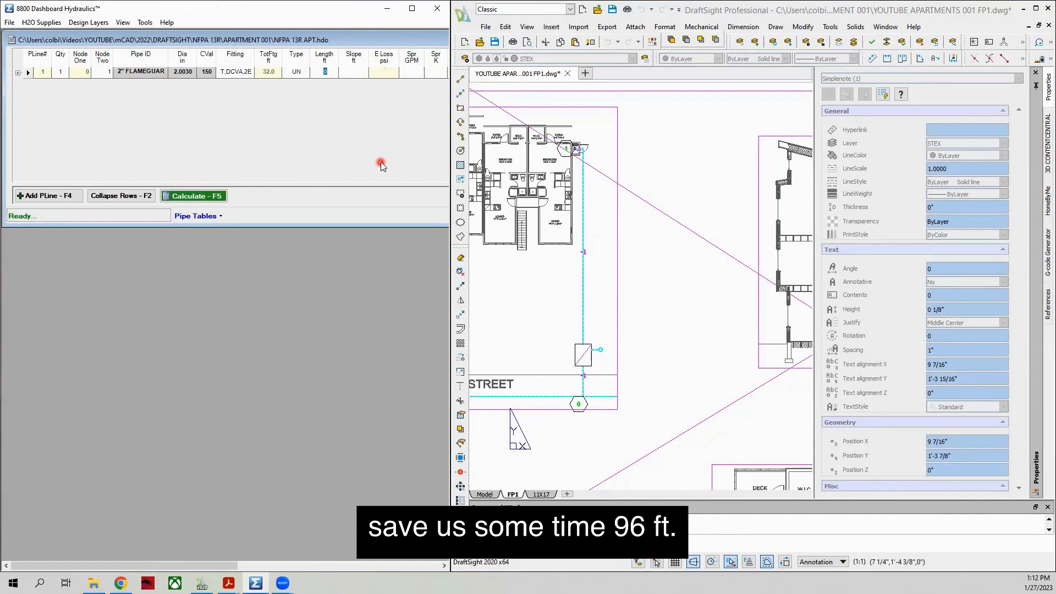
{"action": "type", "text": "96"}
{"action": "key", "text": "Tab"}
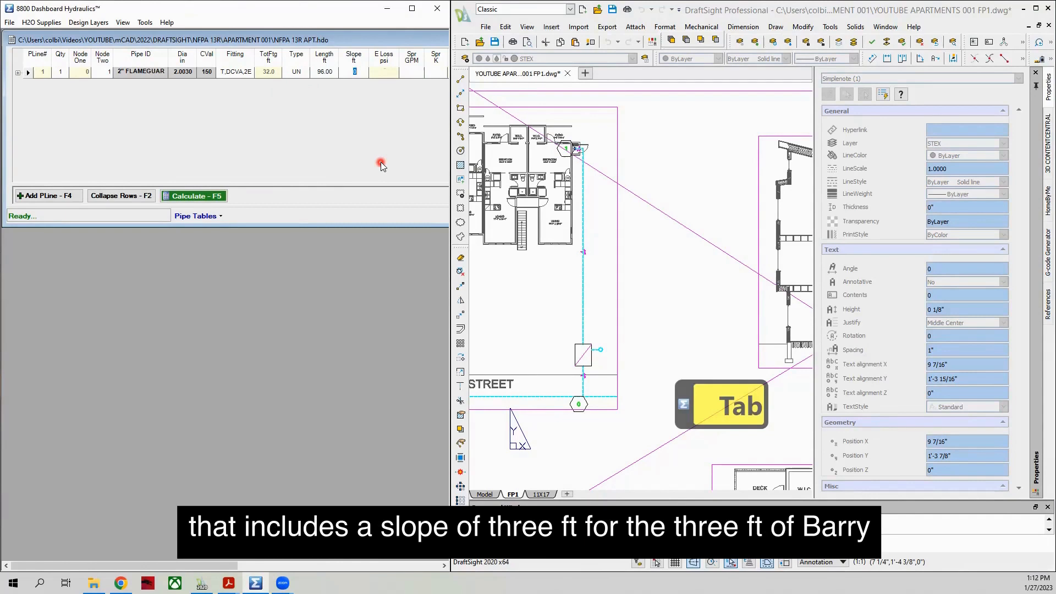
{"action": "type", "text": "3"}
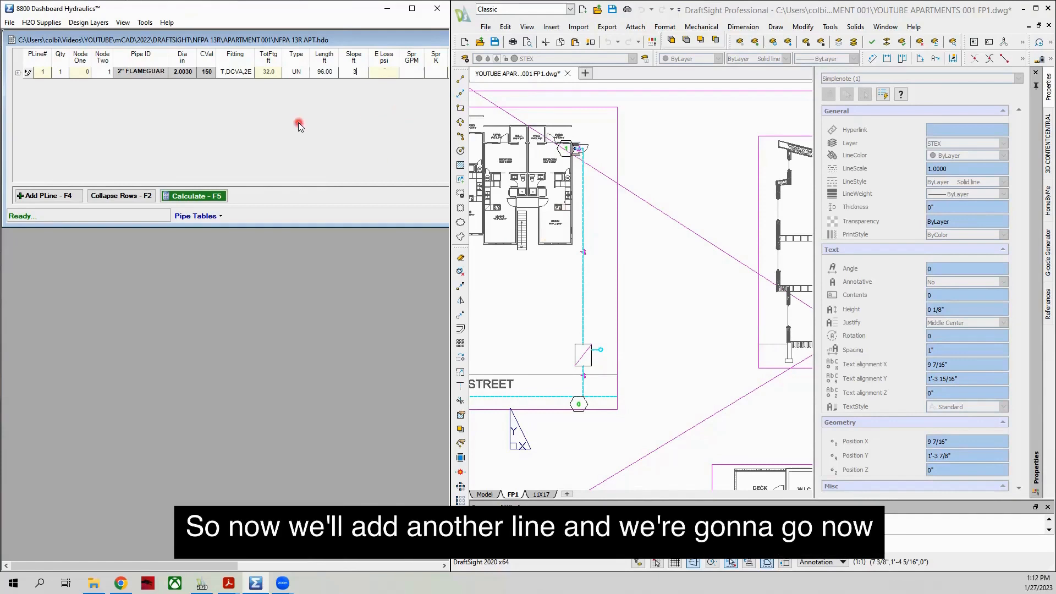
{"action": "key", "text": "Tab"}
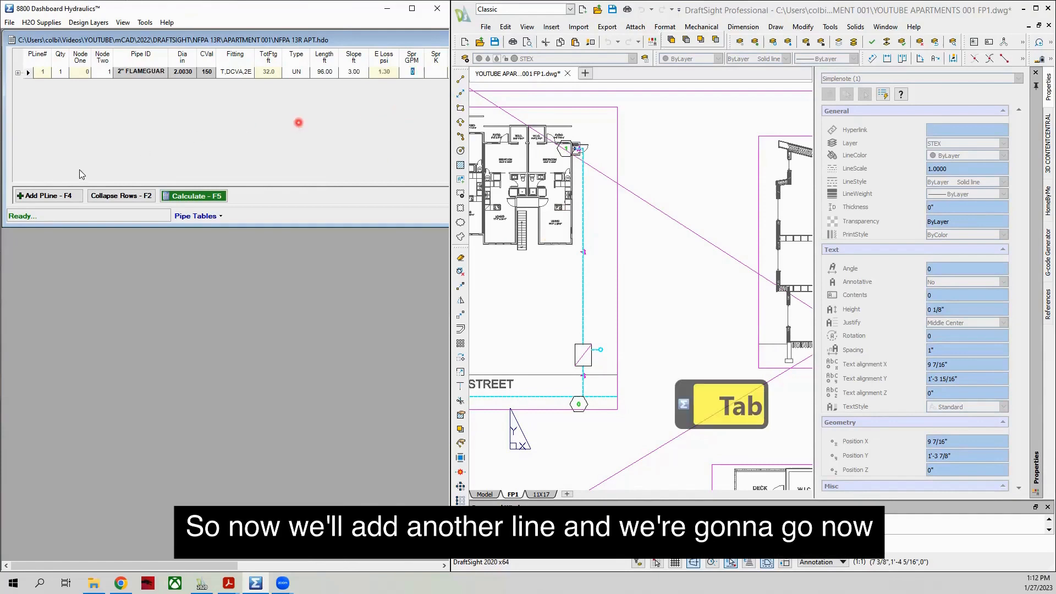
Add a second pipe line from node 1 to node 2 with 1½" FLAMEGUARD pipe.
{"action": "left_click", "coordinate": [70, 196]}
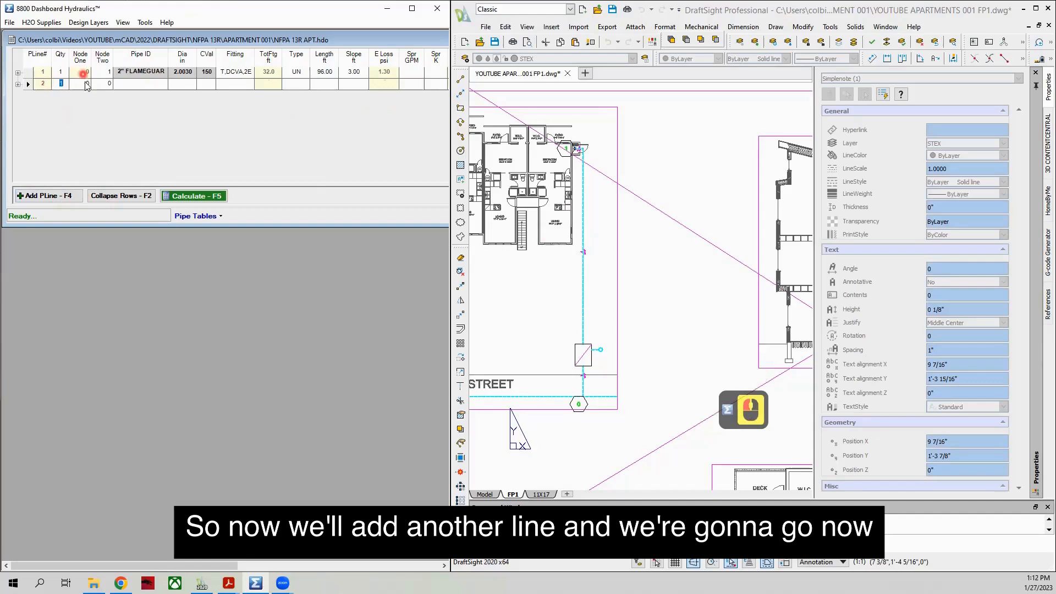
{"action": "key", "text": "Tab"}
{"action": "type", "text": "1"}
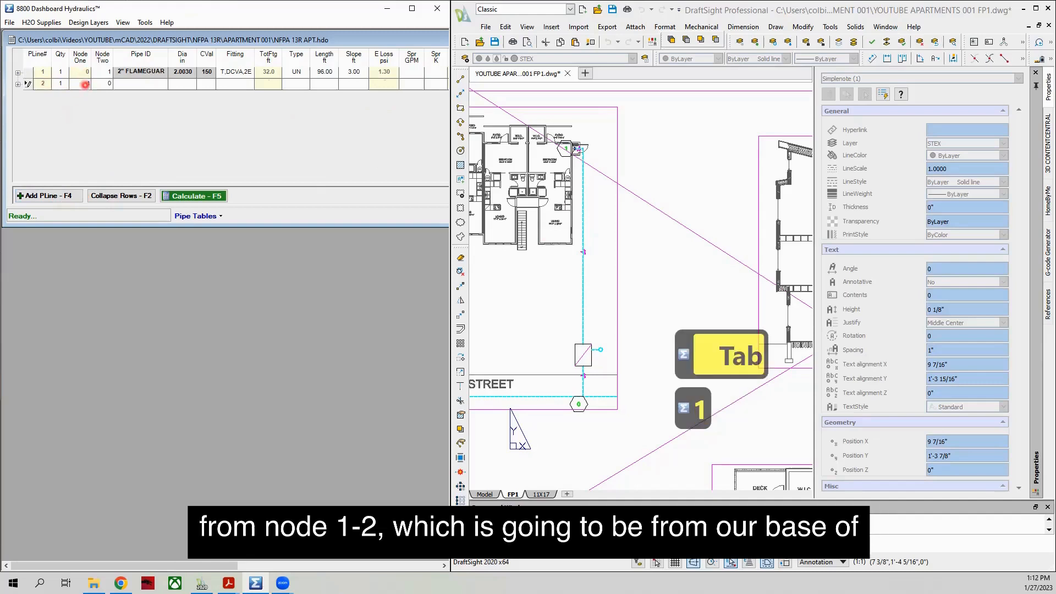
{"action": "key", "text": "Tab"}
{"action": "type", "text": "2"}
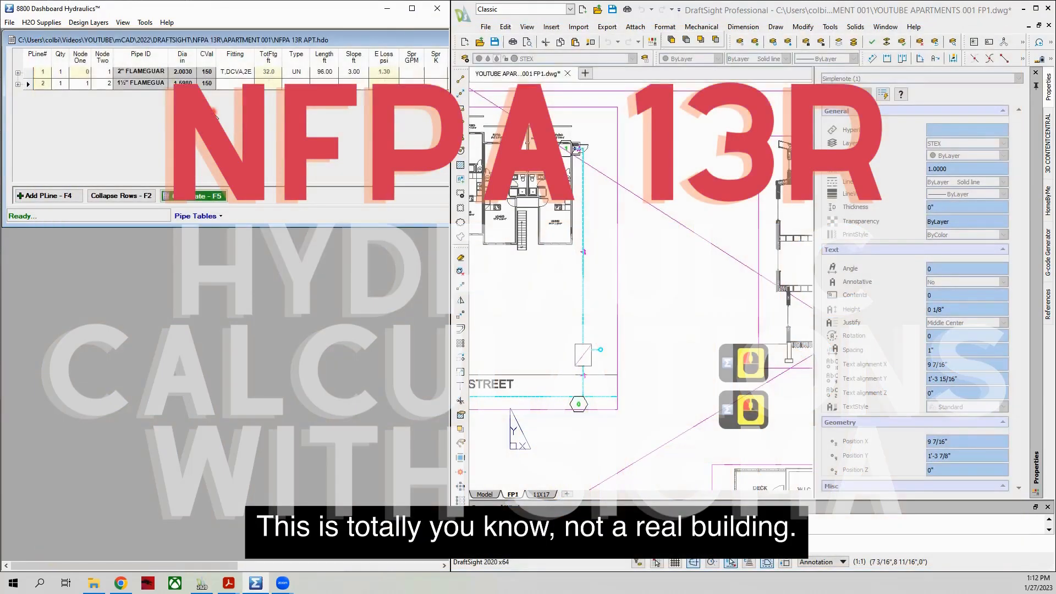
{"action": "left_click", "coordinate": [212, 112]}
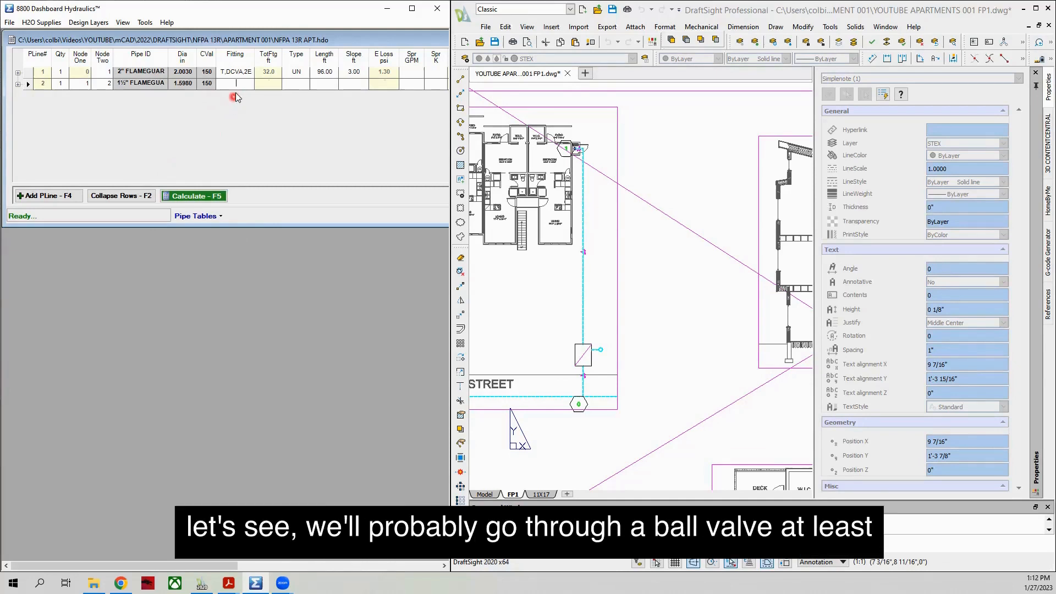
Enter BV,E as the second pipe line's fittings and set its type to FR.
{"action": "type", "text": "BV"}
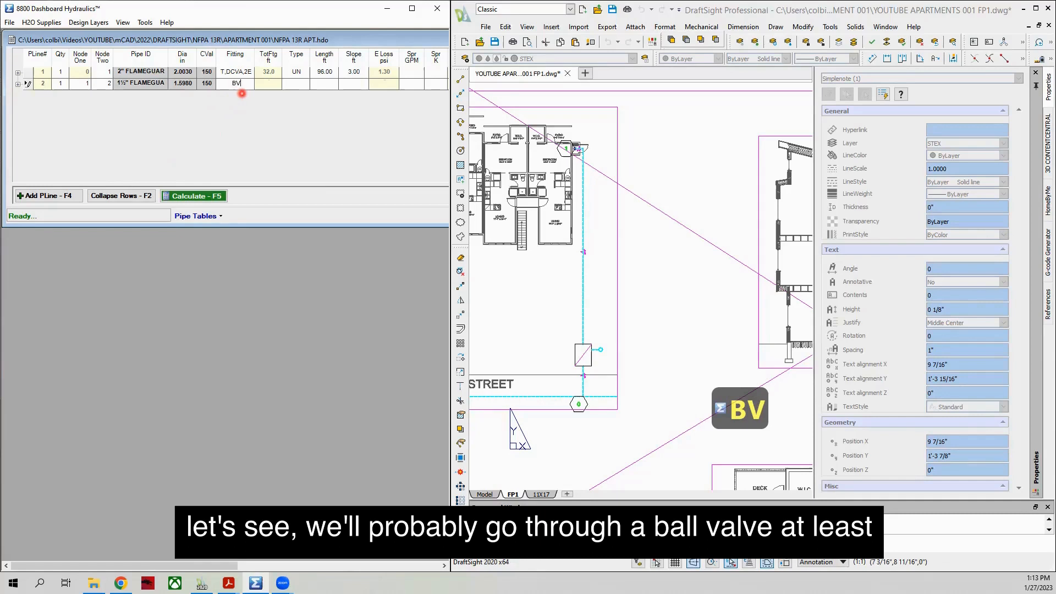
{"action": "type", "text": ",E"}
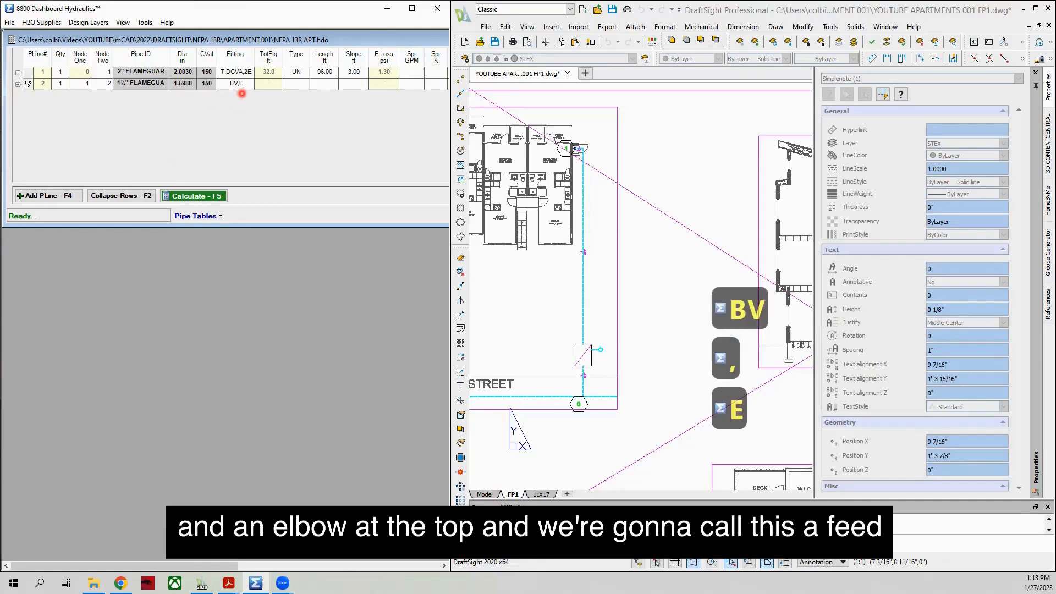
{"action": "key", "text": "Tab"}
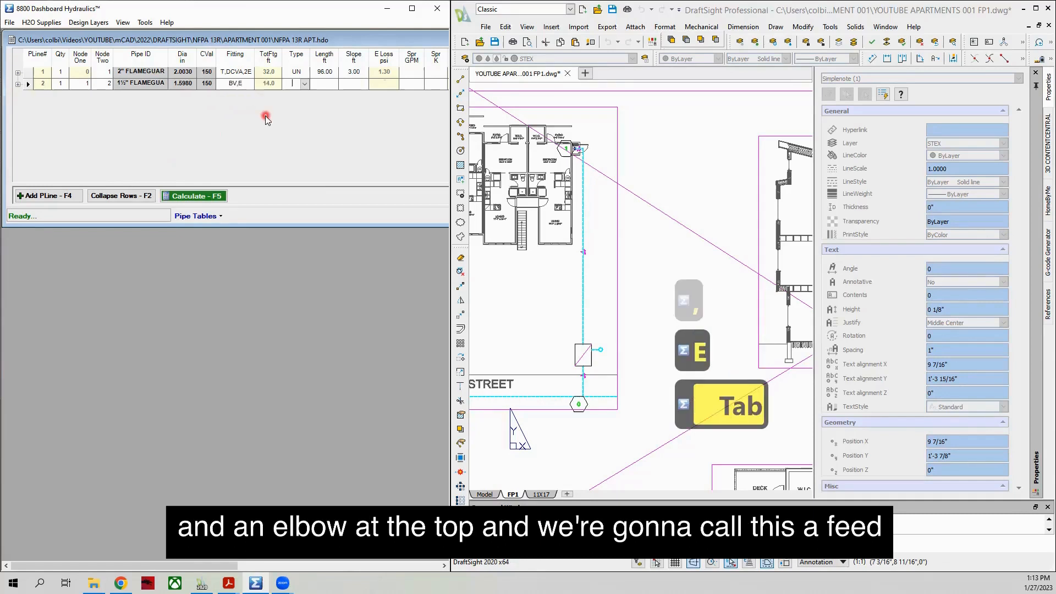
{"action": "left_click", "coordinate": [302, 95]}
{"action": "left_click", "coordinate": [304, 93]}
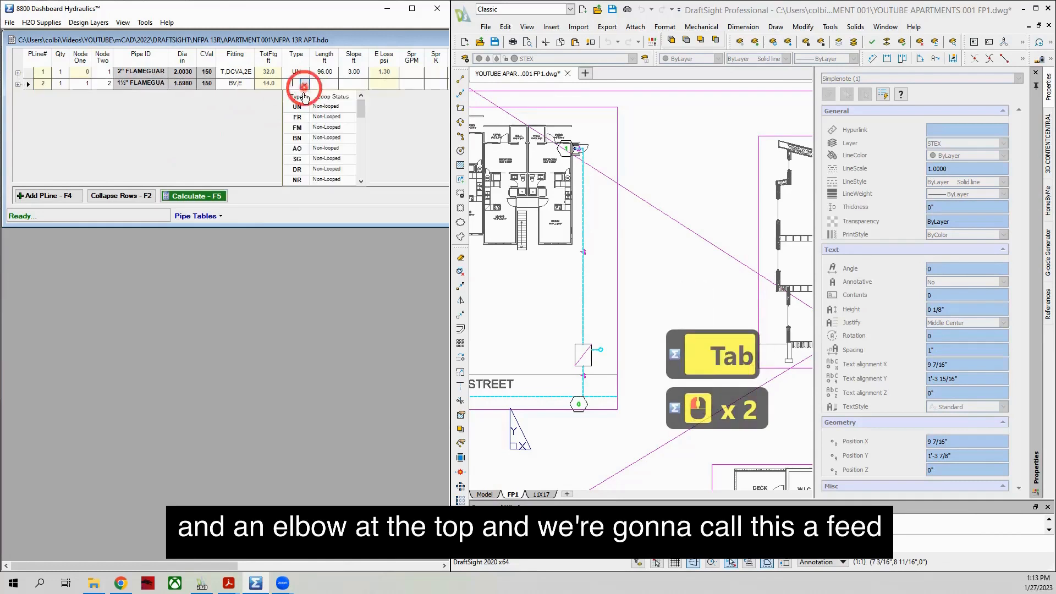
{"action": "left_click", "coordinate": [300, 122]}
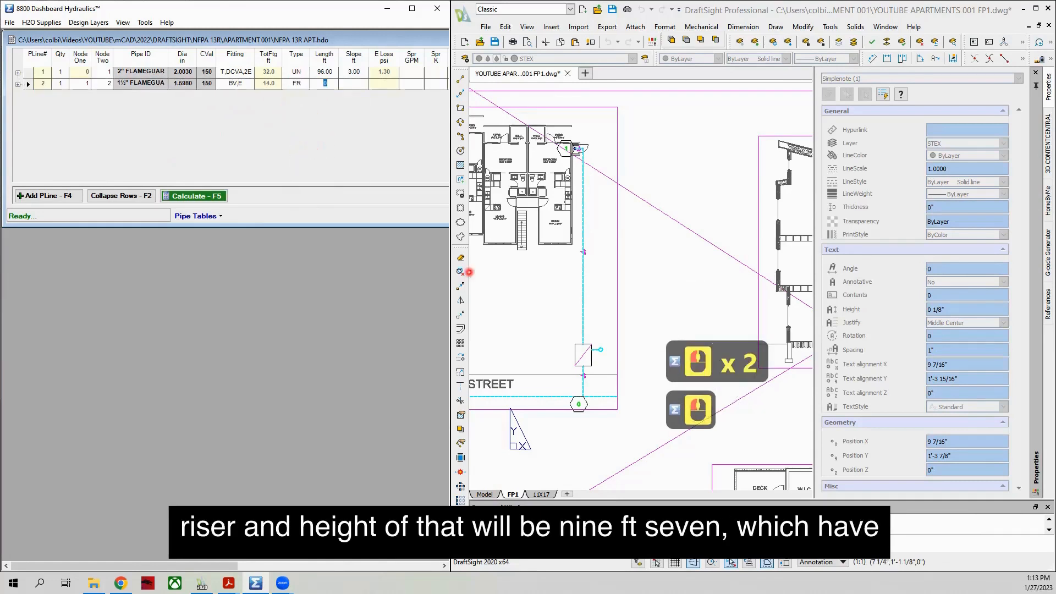
Locate the riser height dimension in the model's building section and enter 9.6 ft as the second pipe line's length.
{"action": "left_click", "coordinate": [489, 494]}
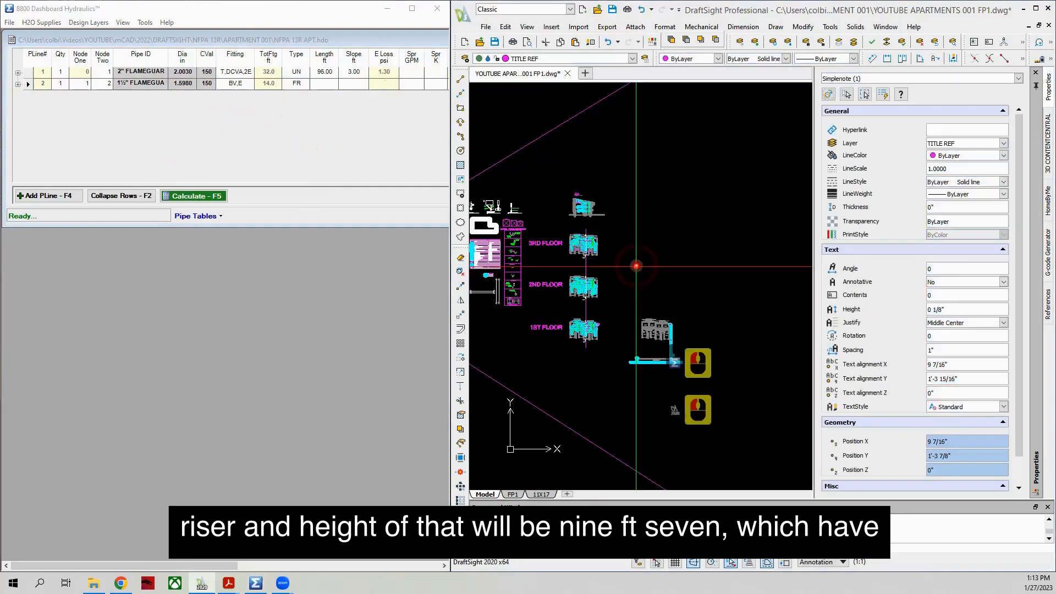
{"action": "scroll", "coordinate": [642, 275], "scroll_direction": "up", "scroll_amount": 16}
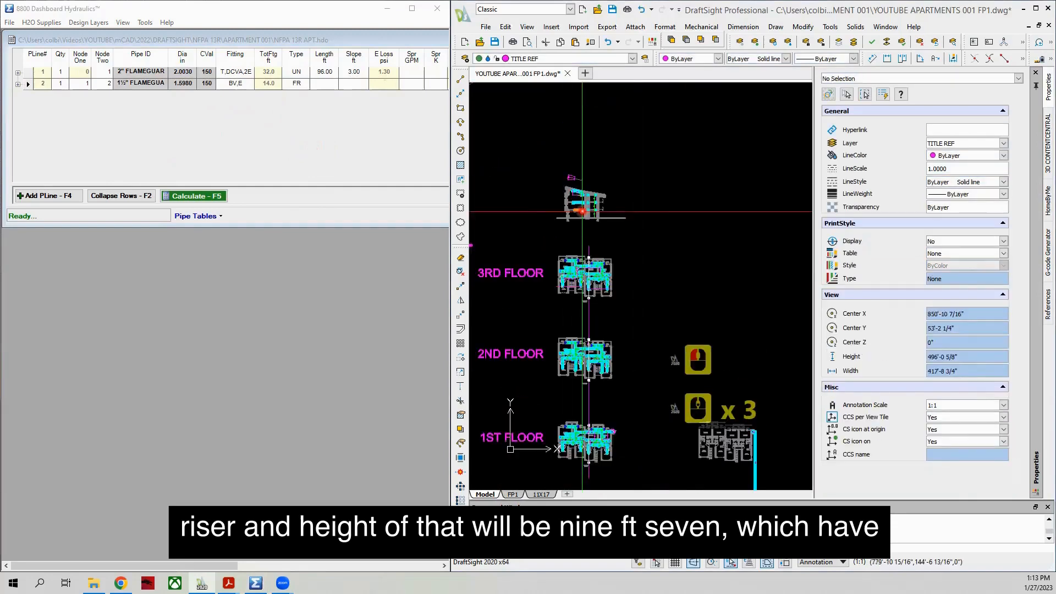
{"action": "scroll", "coordinate": [630, 231], "scroll_direction": "up", "scroll_amount": 2}
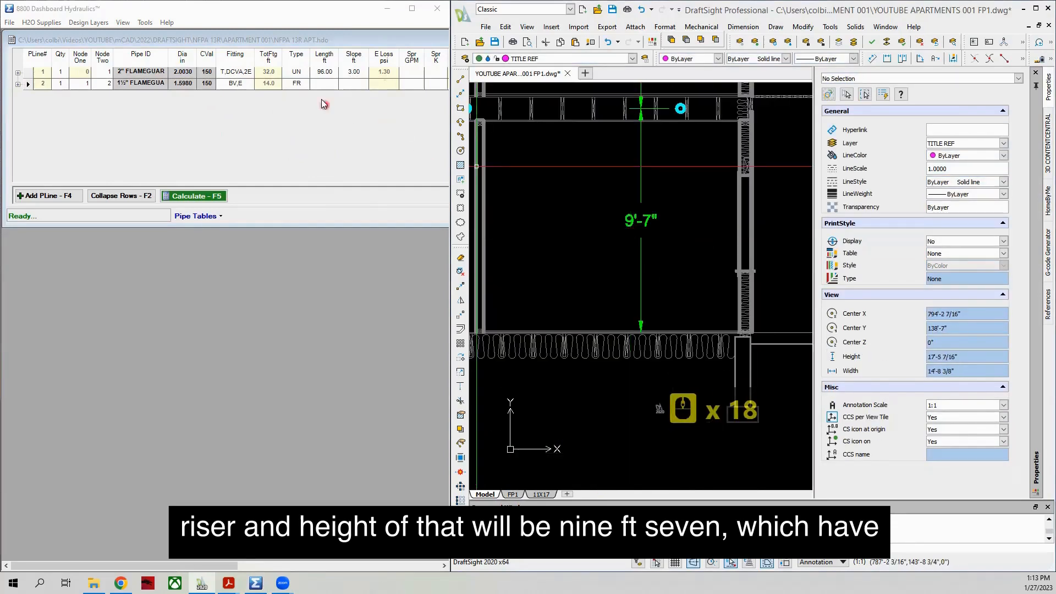
{"action": "left_click", "coordinate": [349, 85]}
{"action": "type", "text": "9"}
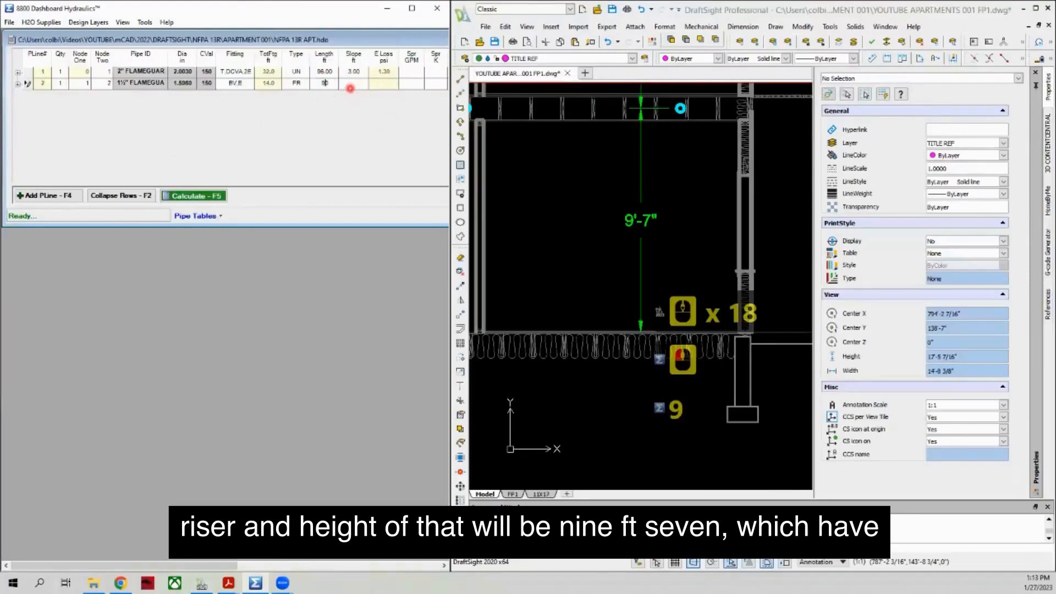
{"action": "type", "text": ".6"}
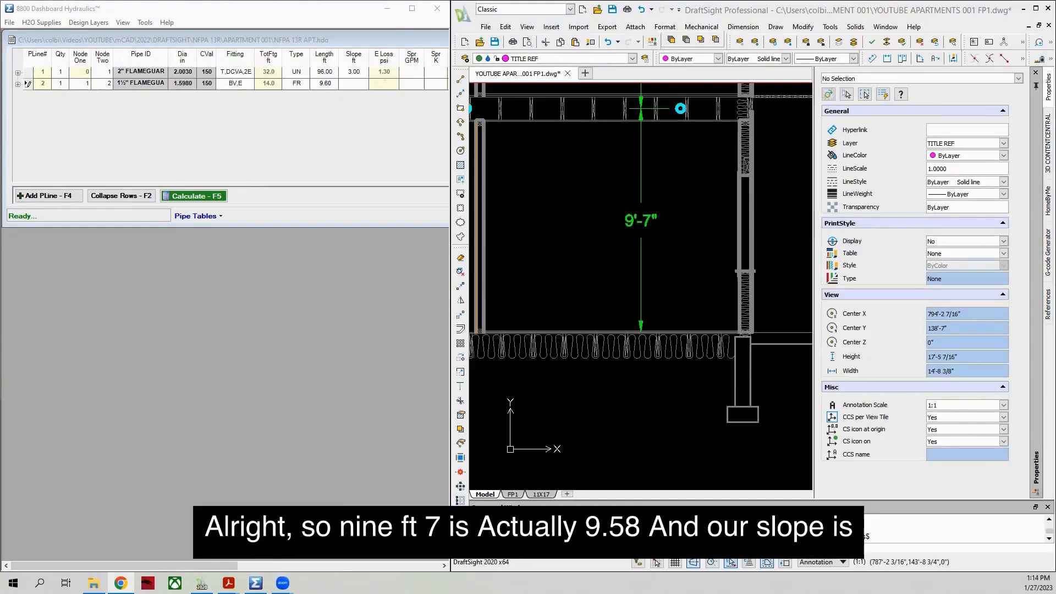
Correct the second pipe line's length to 9.58 ft and set its slope to 9.58 ft.
{"action": "left_click", "coordinate": [331, 83]}
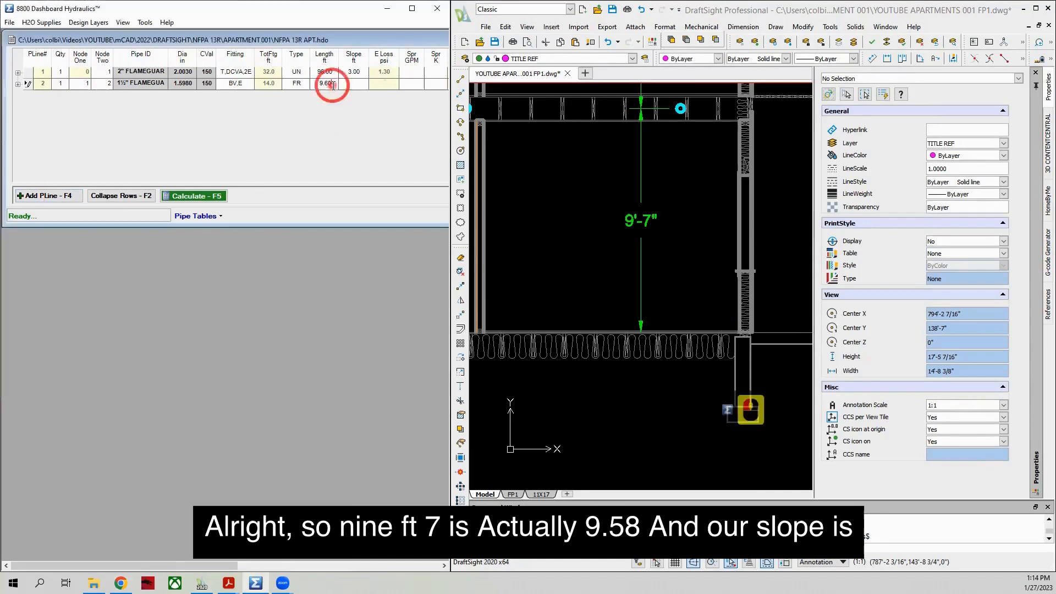
{"action": "key", "text": "BackSpace"}
{"action": "key", "text": "BackSpace"}
{"action": "type", "text": "58"}
{"action": "key", "text": "Tab"}
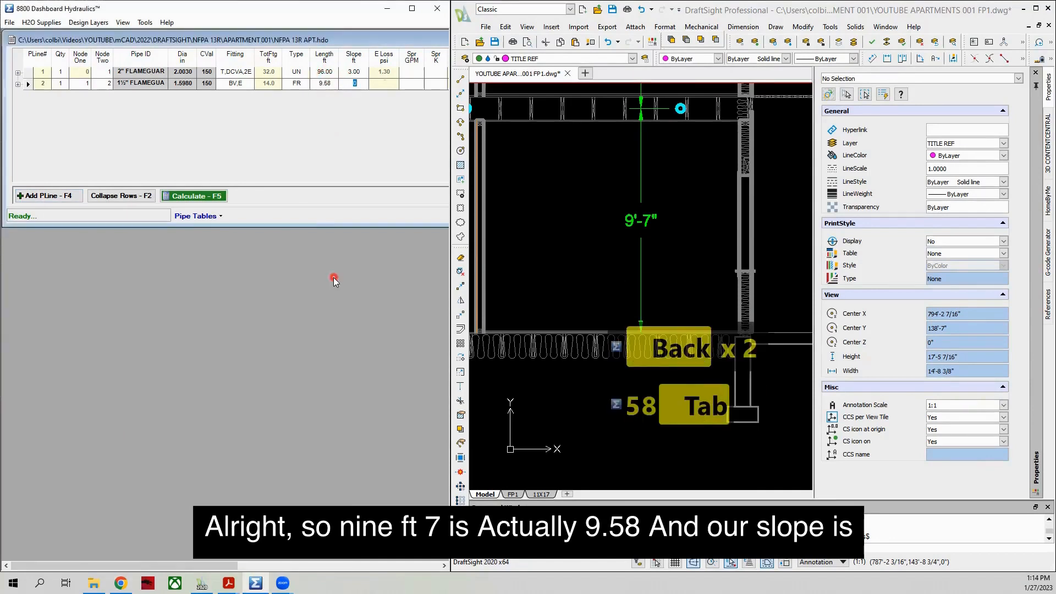
{"action": "type", "text": "9.58"}
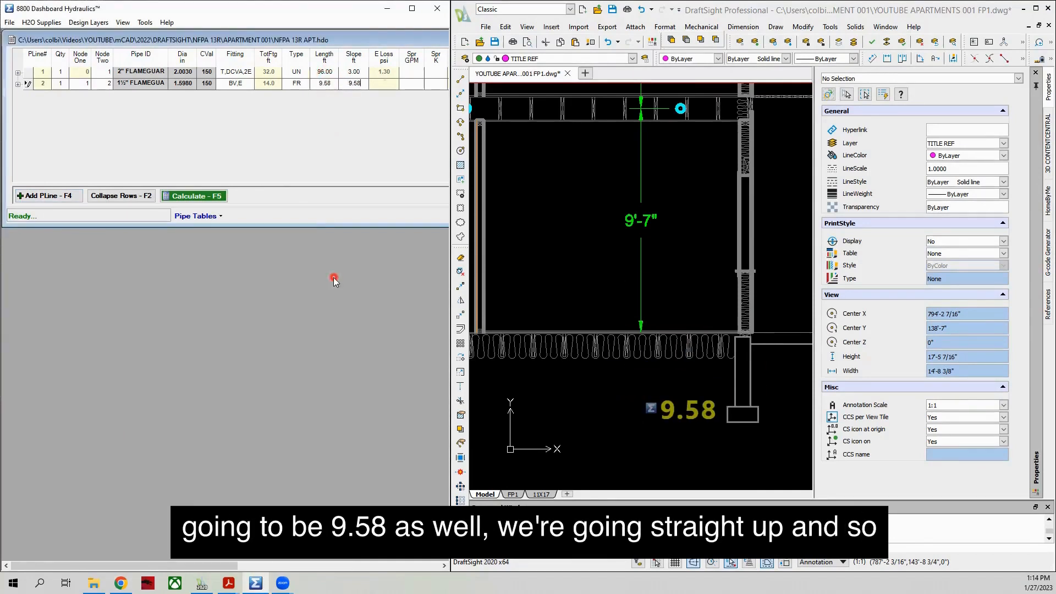
{"action": "key", "text": "Tab"}
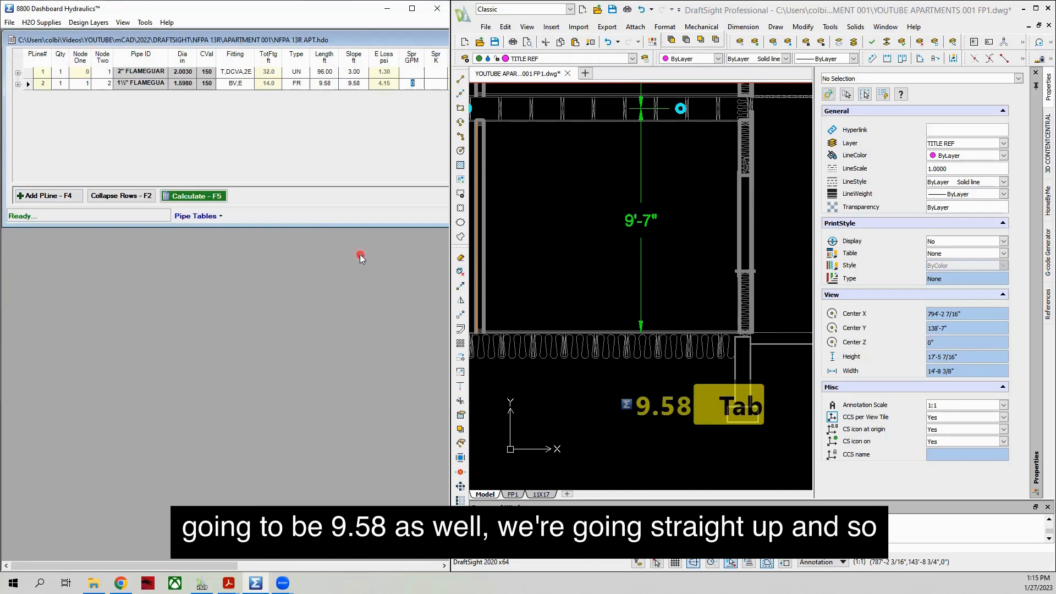
Add a third pipe line and locate the pipe run from riser node 2 on the first-floor plan.
{"action": "left_click", "coordinate": [58, 201]}
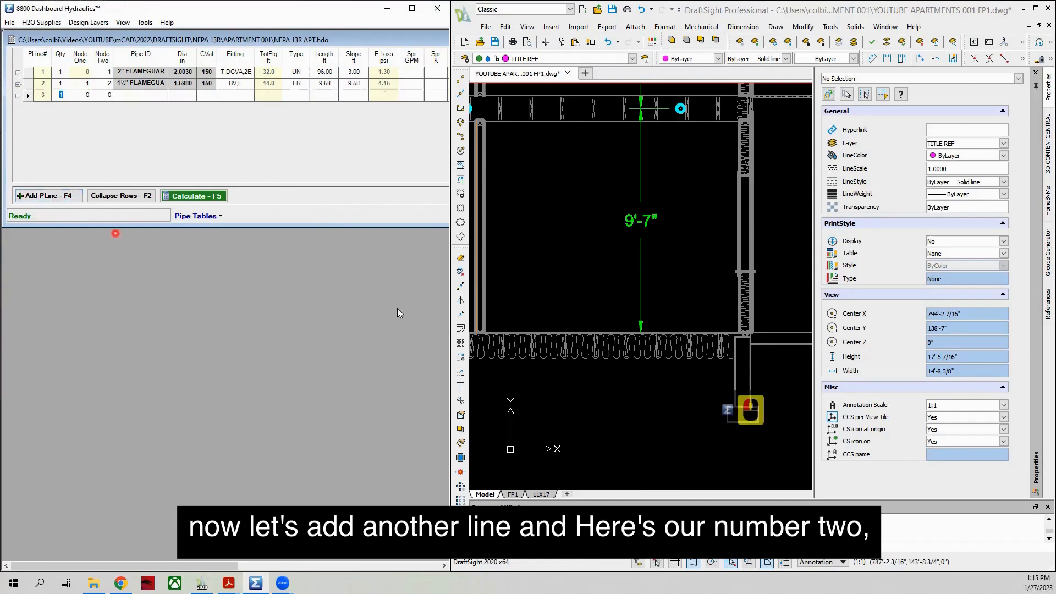
{"action": "scroll", "coordinate": [573, 297], "scroll_direction": "down", "scroll_amount": 20}
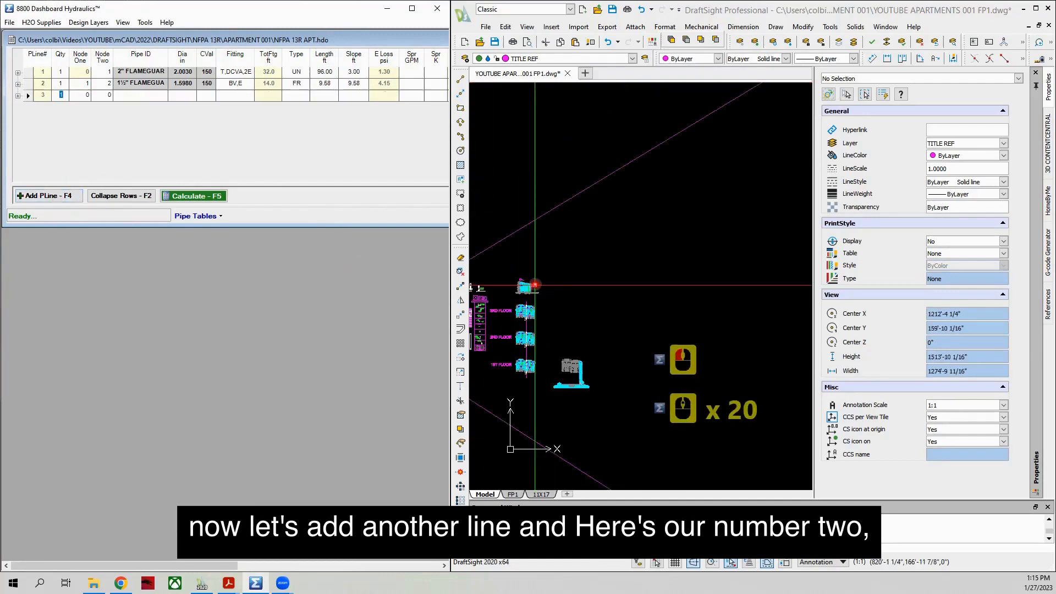
{"action": "scroll", "coordinate": [523, 387], "scroll_direction": "up", "scroll_amount": 20}
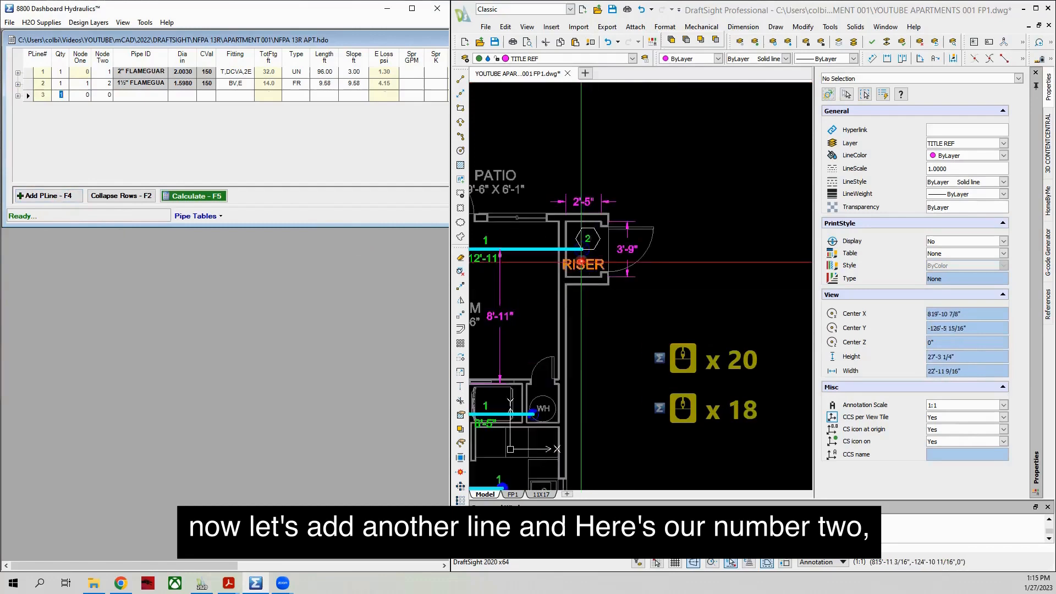
{"action": "scroll", "coordinate": [681, 236], "scroll_direction": "down", "scroll_amount": 8}
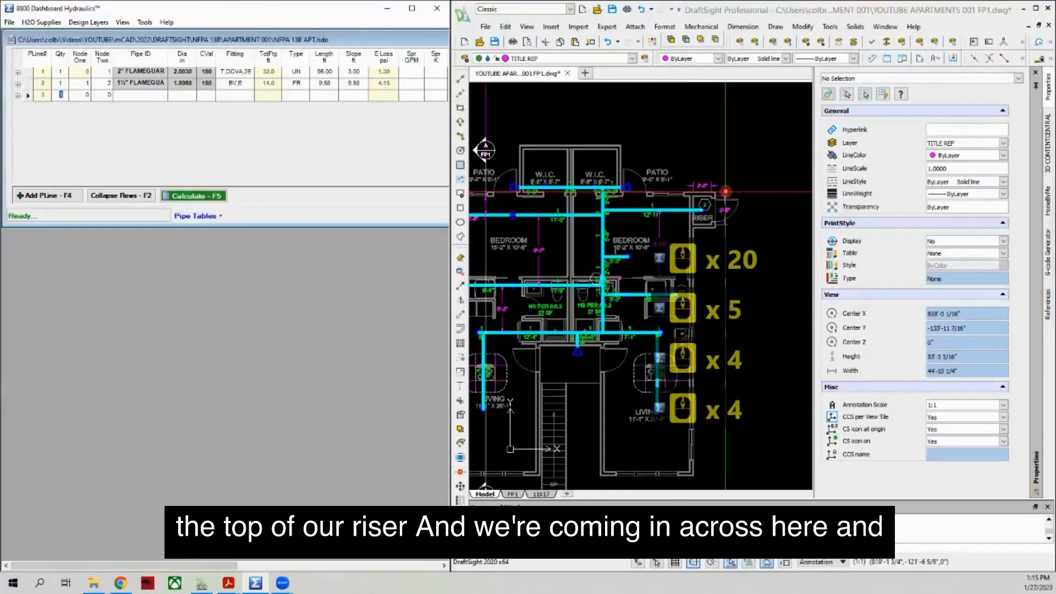
{"action": "scroll", "coordinate": [714, 162], "scroll_direction": "up", "scroll_amount": 5}
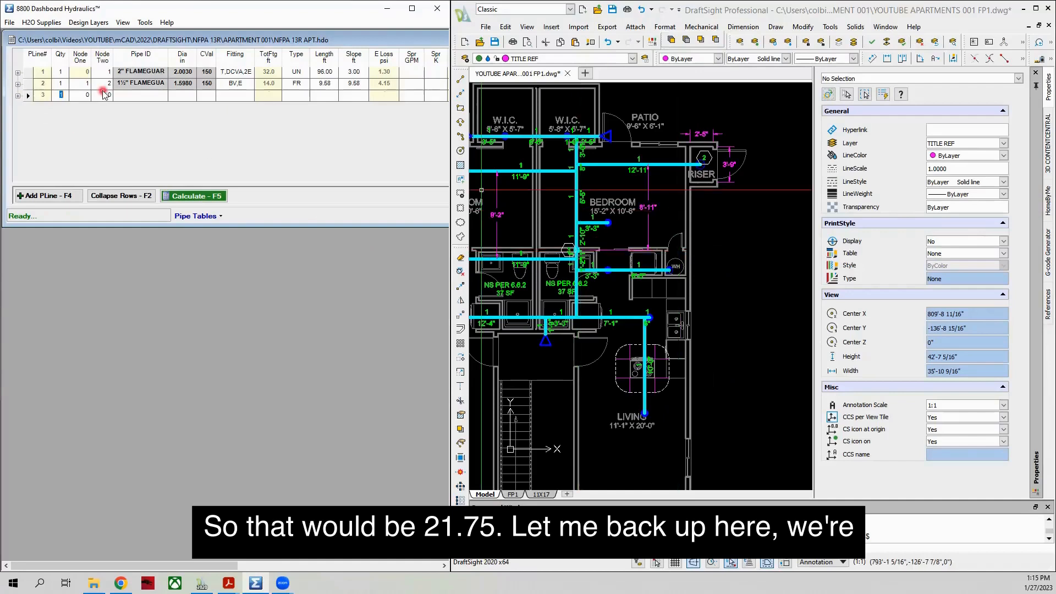
Run the third pipe line from node 2 to node 3 with 1½" FLAMEGUARD pipe.
{"action": "left_click", "coordinate": [87, 96]}
{"action": "key", "text": "Delete"}
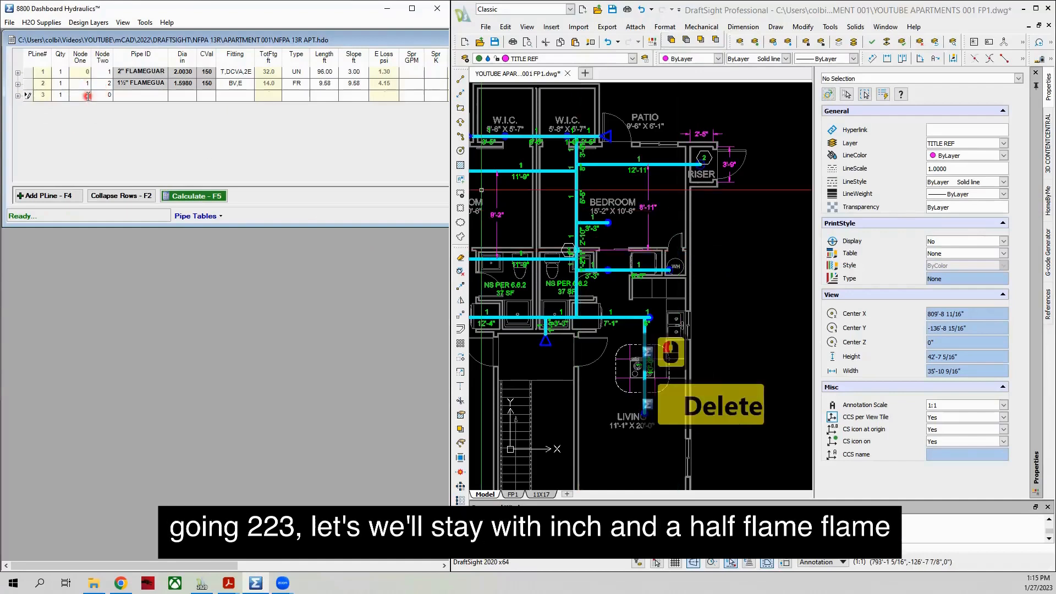
{"action": "type", "text": "2"}
{"action": "key", "text": "Tab"}
{"action": "type", "text": "3"}
{"action": "key", "text": "Tab"}
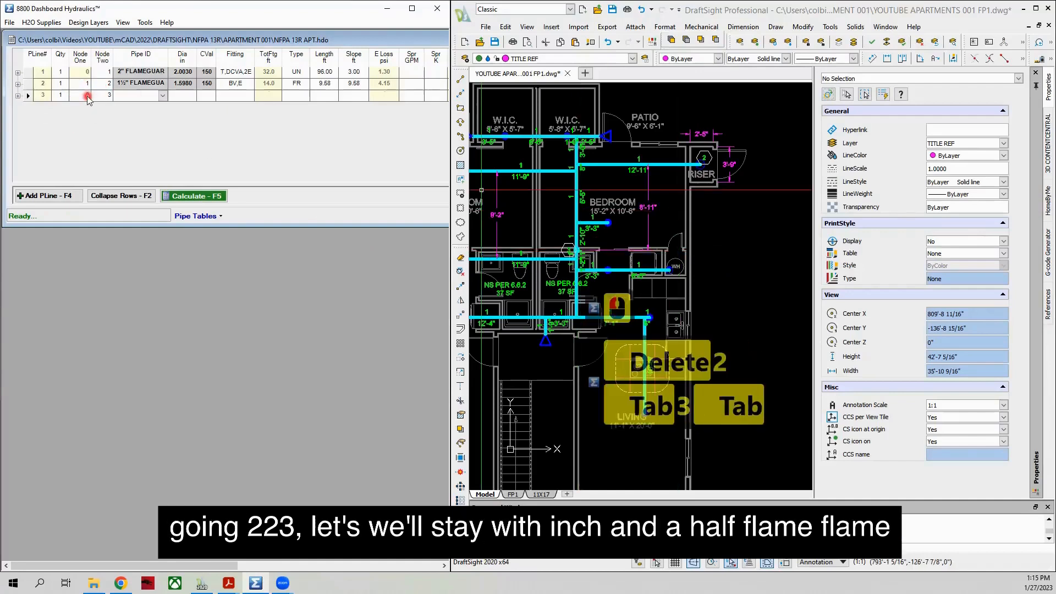
{"action": "left_click", "coordinate": [163, 96]}
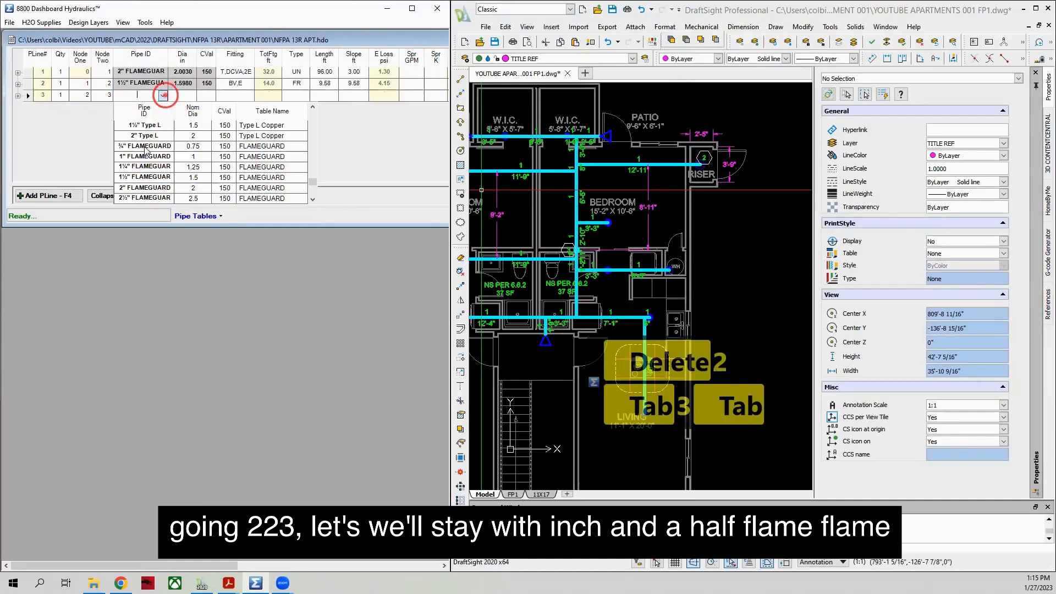
{"action": "left_click", "coordinate": [142, 176]}
Enter 2E as the third pipe line's fittings, with type FM and a length of 21.75 ft.
{"action": "left_click", "coordinate": [242, 95]}
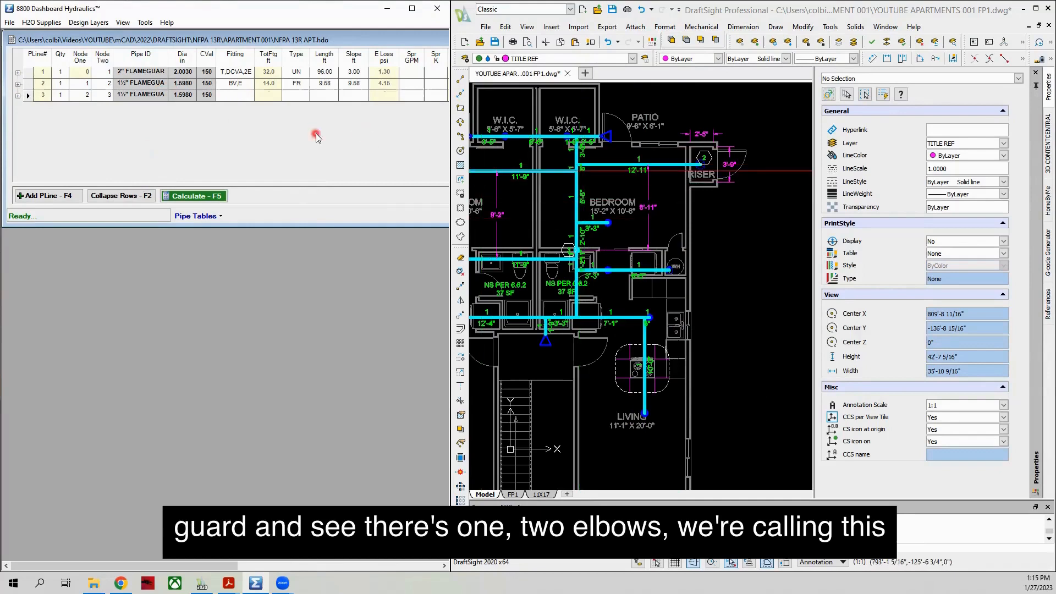
{"action": "type", "text": "2E"}
{"action": "key", "text": "Tab"}
{"action": "left_click", "coordinate": [305, 95]}
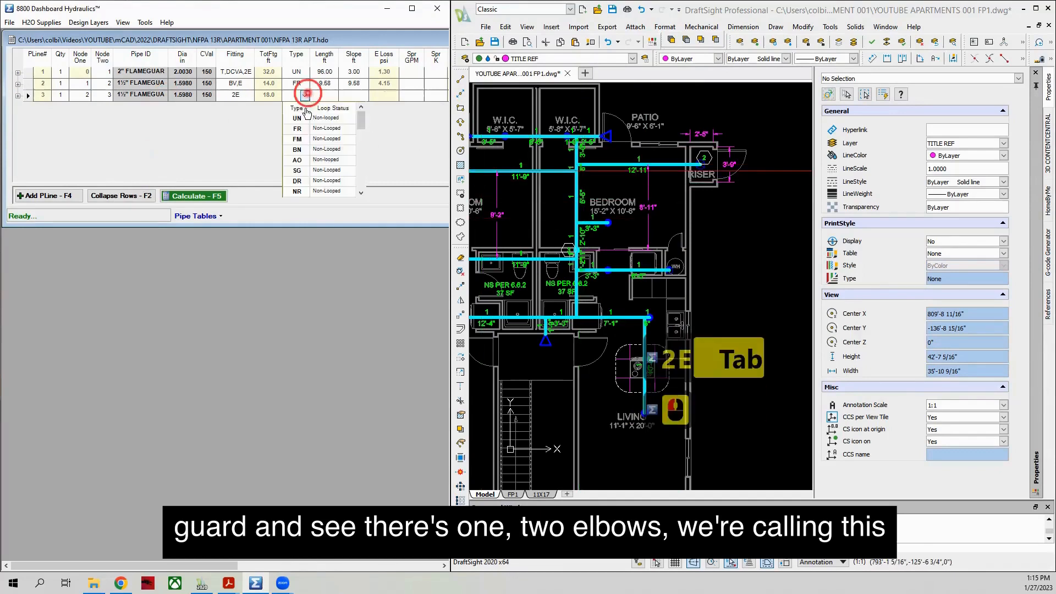
{"action": "left_click", "coordinate": [300, 137]}
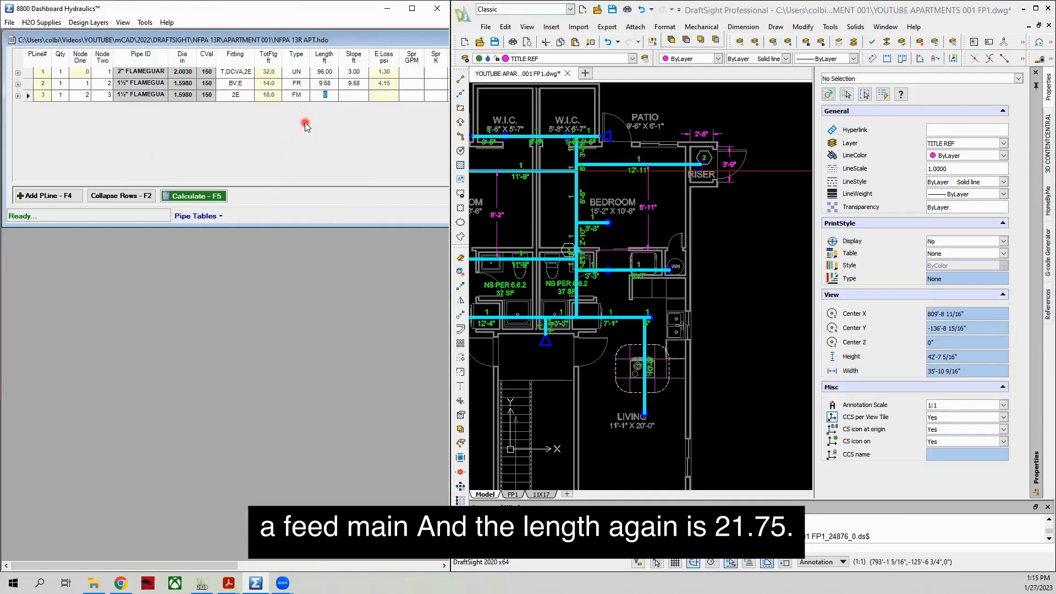
{"action": "type", "text": "21.75"}
{"action": "key", "text": "Tab"}
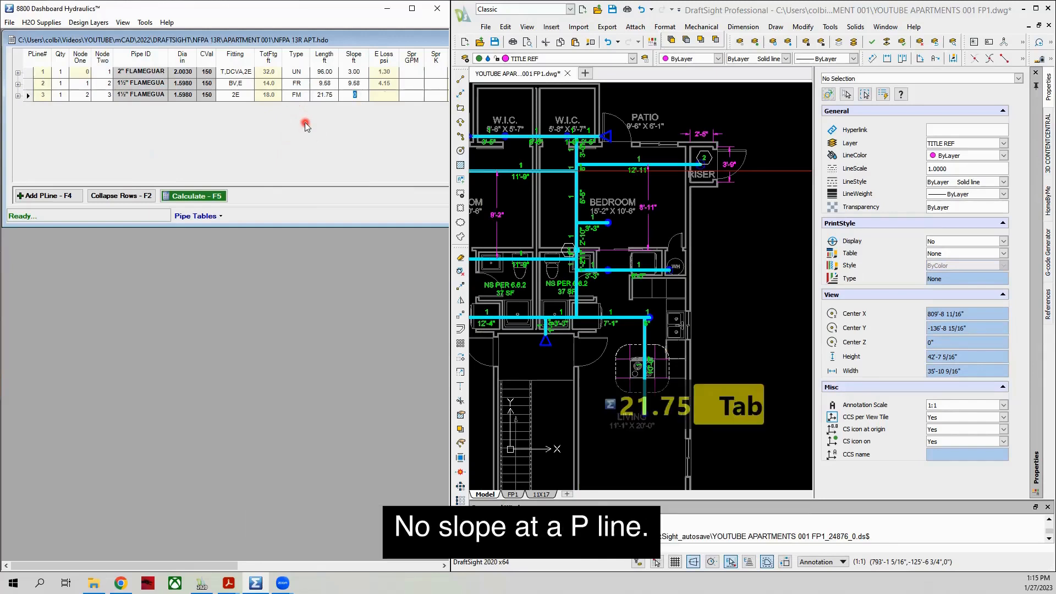
Add a fourth pipe line from node 3 to node 4 with 1½" FLAMEGUARD pipe.
{"action": "left_click", "coordinate": [54, 197]}
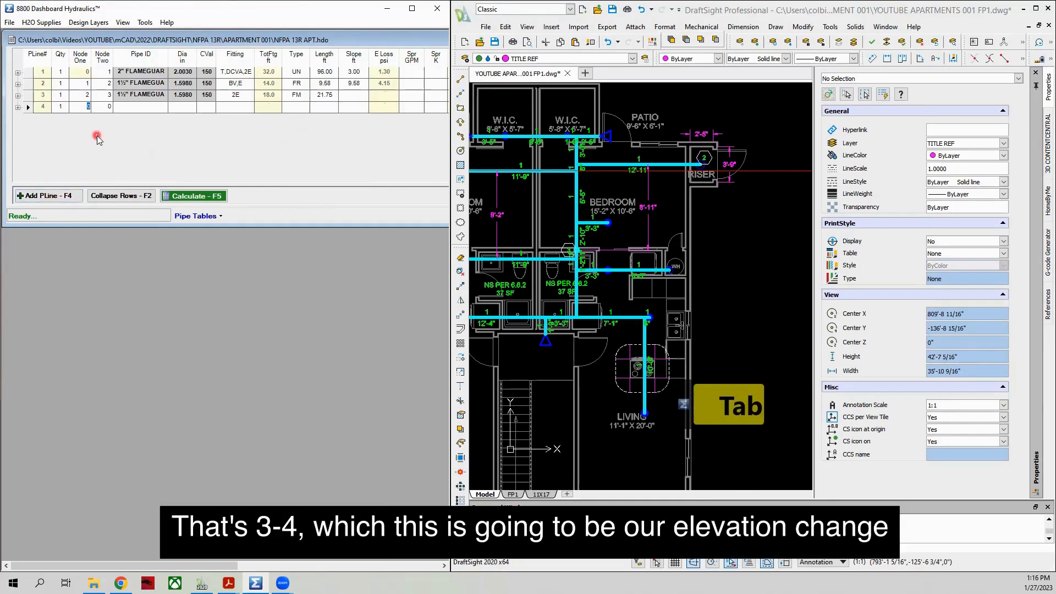
{"action": "type", "text": "3"}
{"action": "key", "text": "Tab"}
{"action": "type", "text": "4"}
{"action": "key", "text": "Tab"}
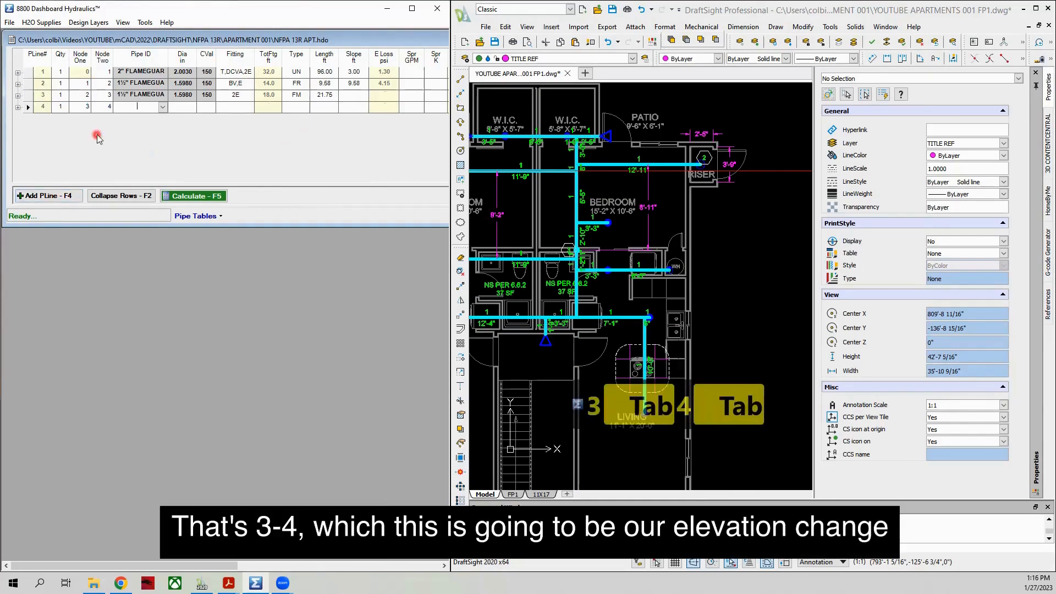
{"action": "left_click", "coordinate": [162, 109]}
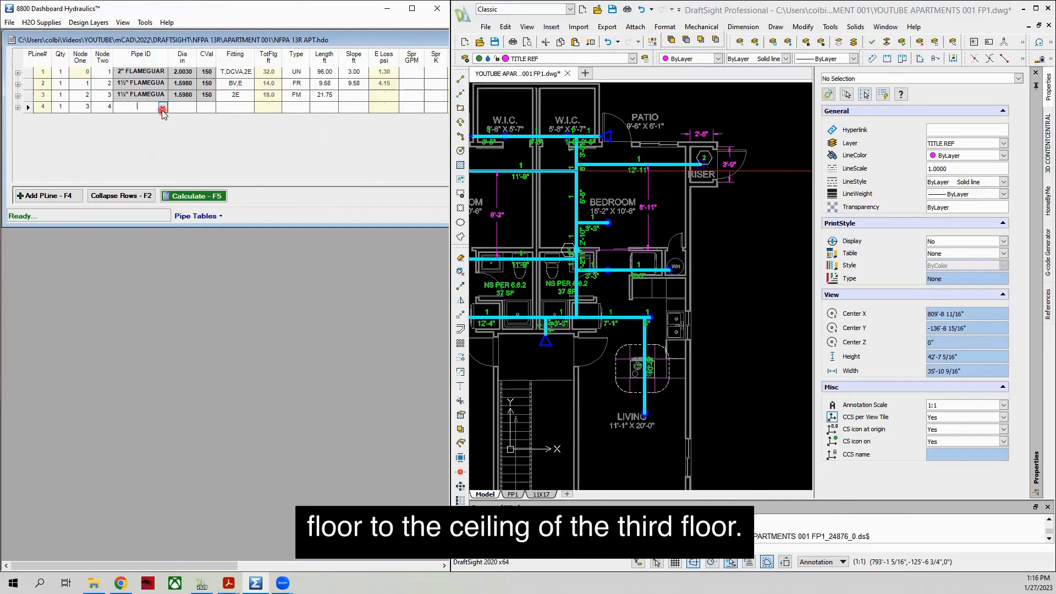
{"action": "left_click", "coordinate": [163, 109]}
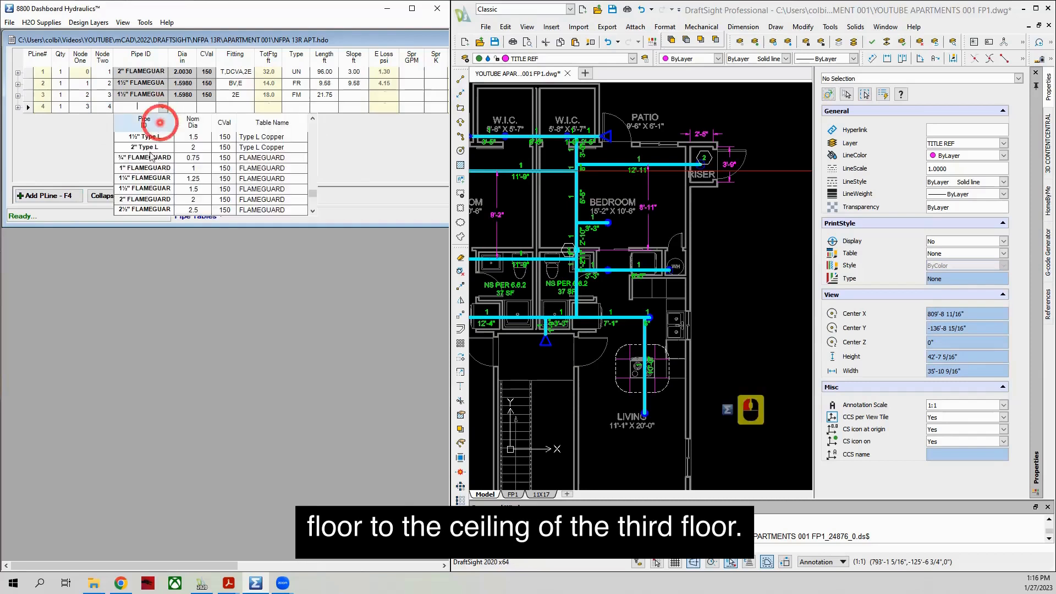
{"action": "left_click", "coordinate": [142, 194]}
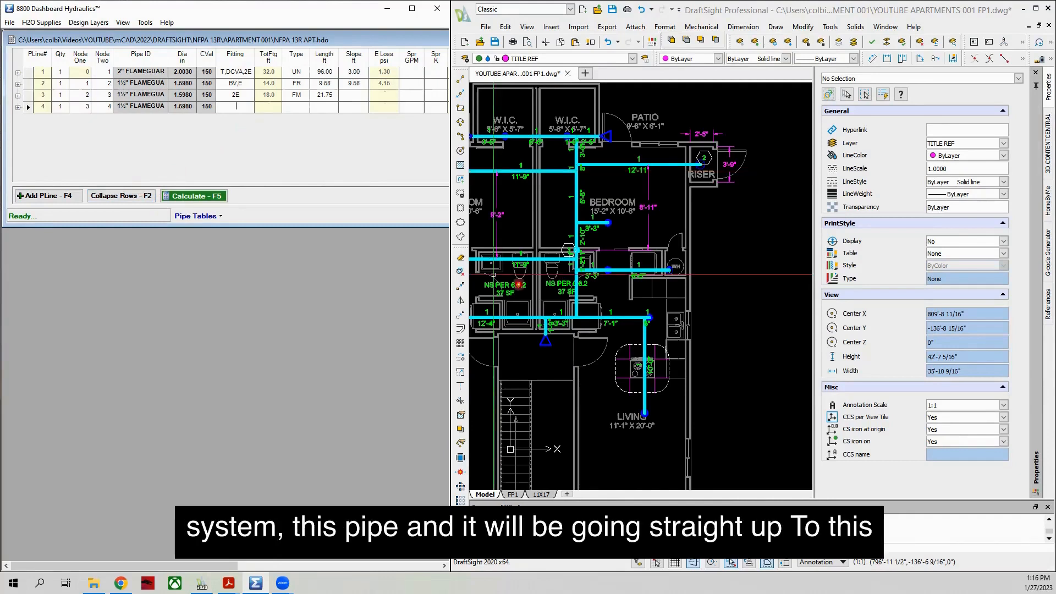
Check node 4 on the upper floor plan, then enter E as the fourth pipe line's fitting and set its type to FM.
{"action": "scroll", "coordinate": [568, 248], "scroll_direction": "down", "scroll_amount": 15}
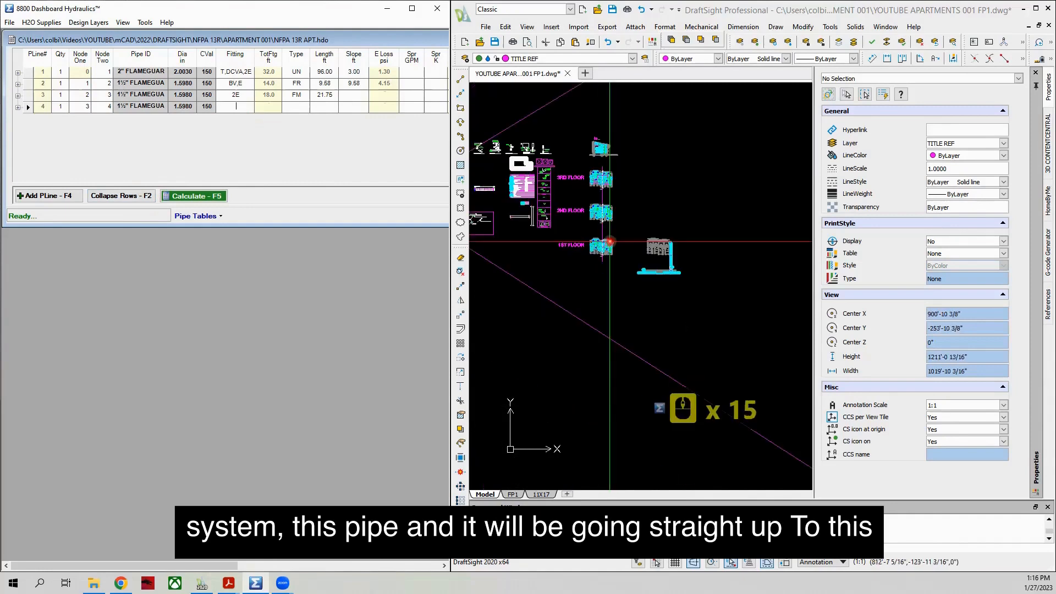
{"action": "scroll", "coordinate": [598, 194], "scroll_direction": "up", "scroll_amount": 11}
{"action": "scroll", "coordinate": [598, 194], "scroll_direction": "up", "scroll_amount": 11}
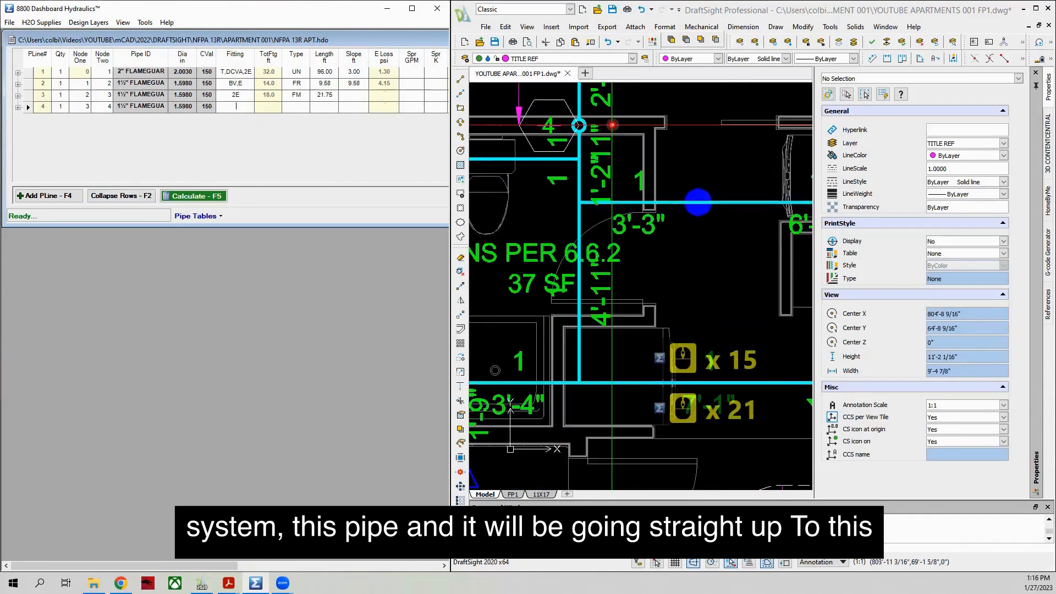
{"action": "scroll", "coordinate": [582, 250], "scroll_direction": "down", "scroll_amount": 5}
{"action": "scroll", "coordinate": [582, 249], "scroll_direction": "down", "scroll_amount": 3}
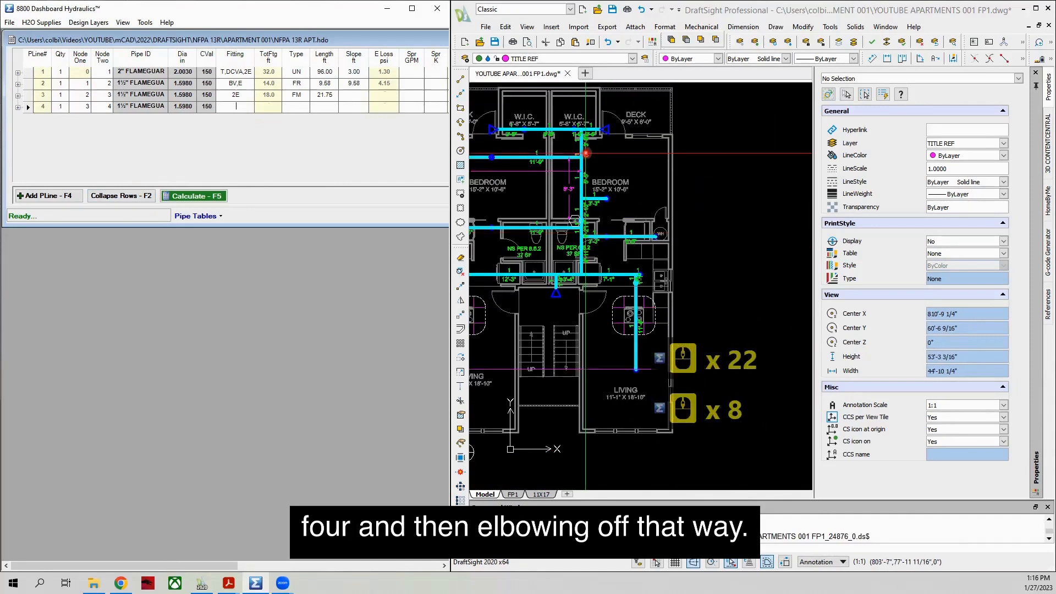
{"action": "type", "text": "E"}
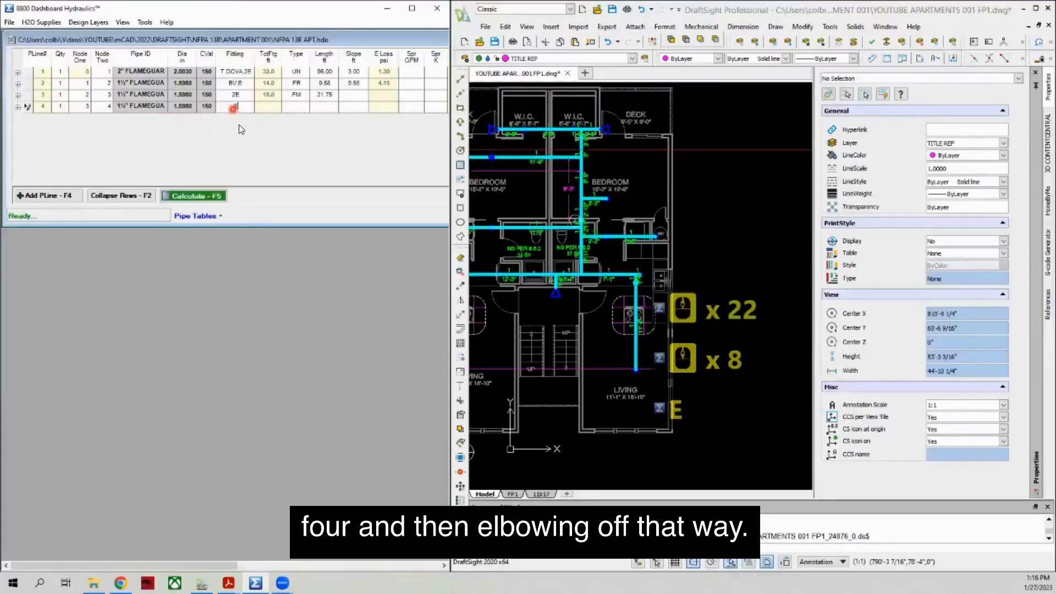
{"action": "key", "text": "Tab"}
{"action": "left_click", "coordinate": [304, 106]}
{"action": "left_click", "coordinate": [330, 141]}
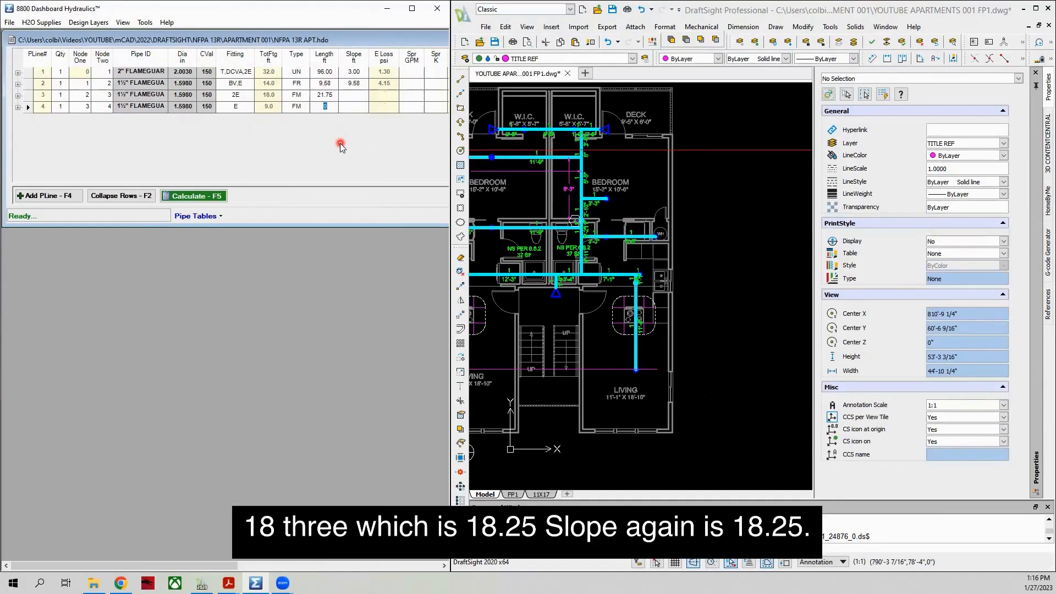
Set the fourth pipe line's length and slope to 18.25 ft each.
{"action": "type", "text": "18"}
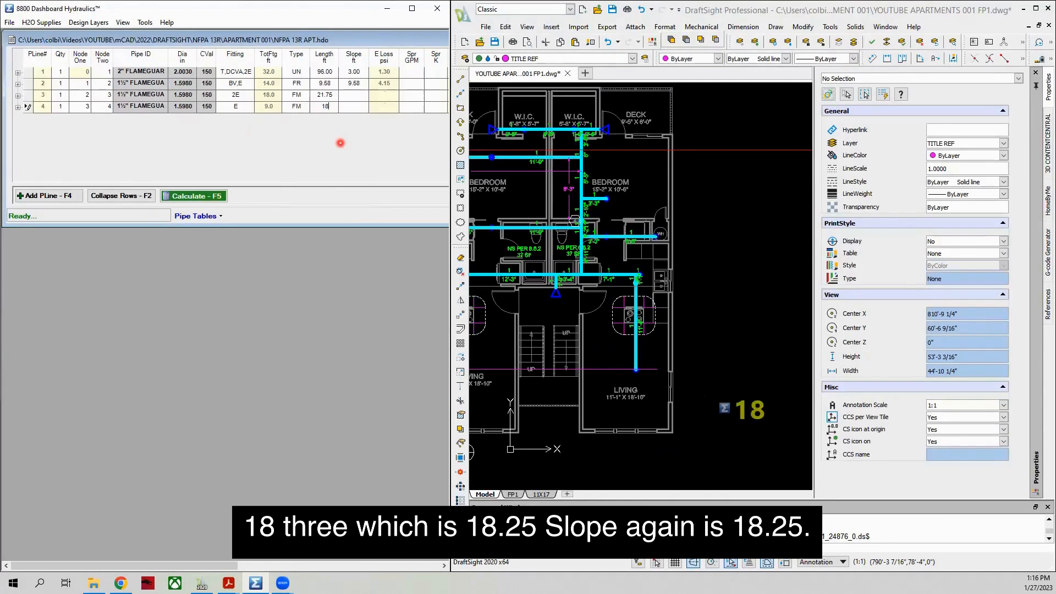
{"action": "type", "text": ".25"}
{"action": "key", "text": "Tab"}
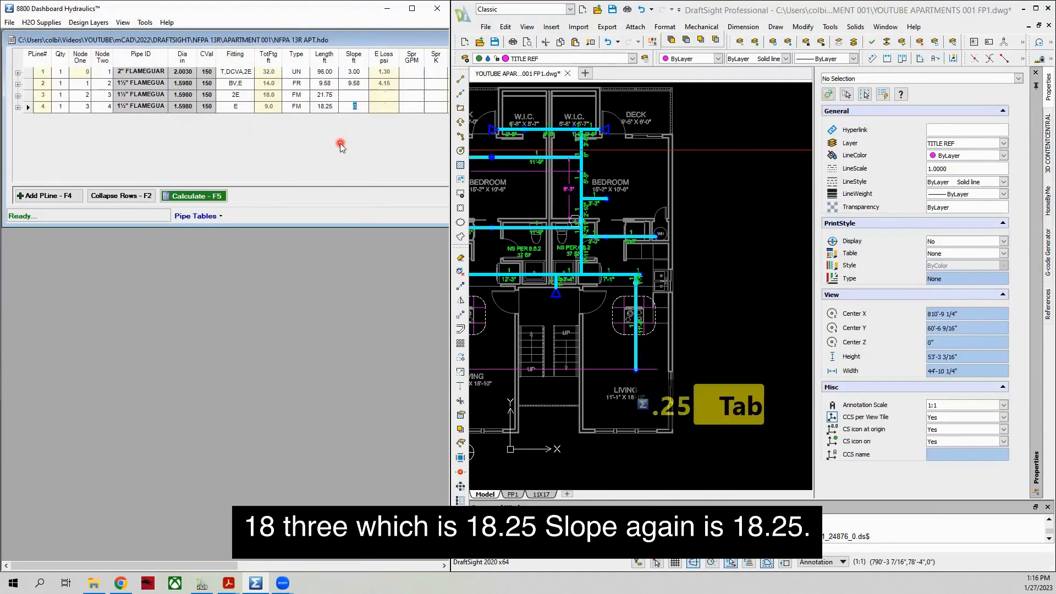
{"action": "type", "text": "18.25"}
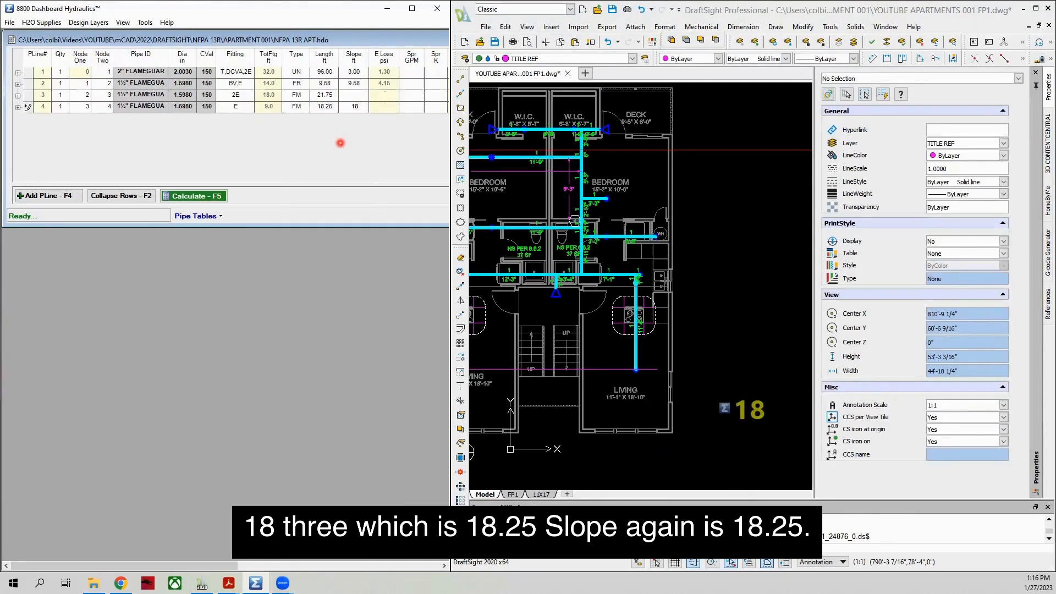
{"action": "key", "text": "Tab"}
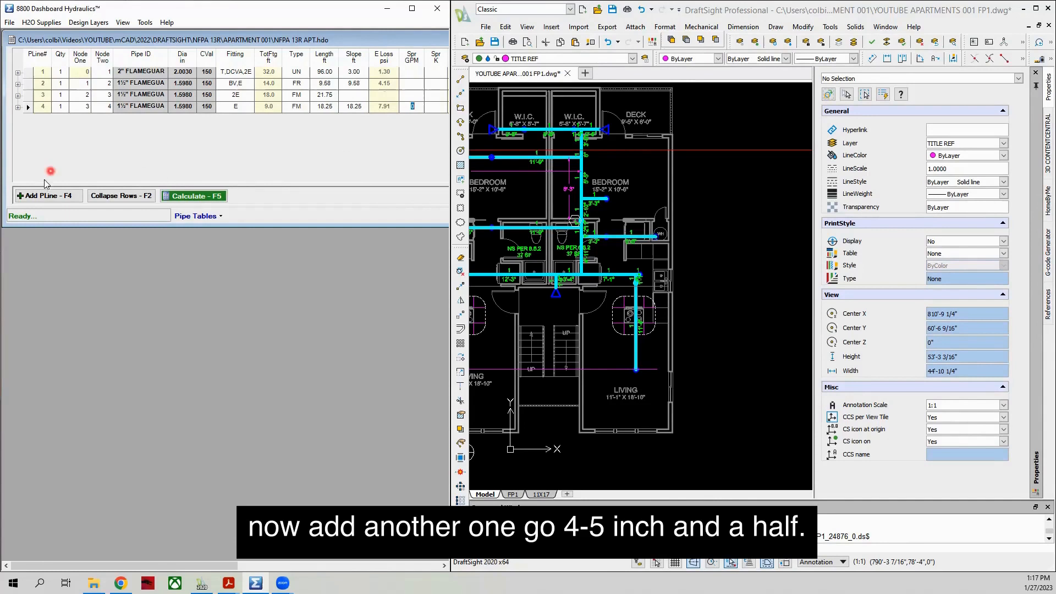
Add a fifth pipe line from node 4 to node 5 with 1½" FLAMEGUARD pipe.
{"action": "left_click", "coordinate": [58, 196]}
{"action": "key", "text": "Tab"}
{"action": "type", "text": "4"}
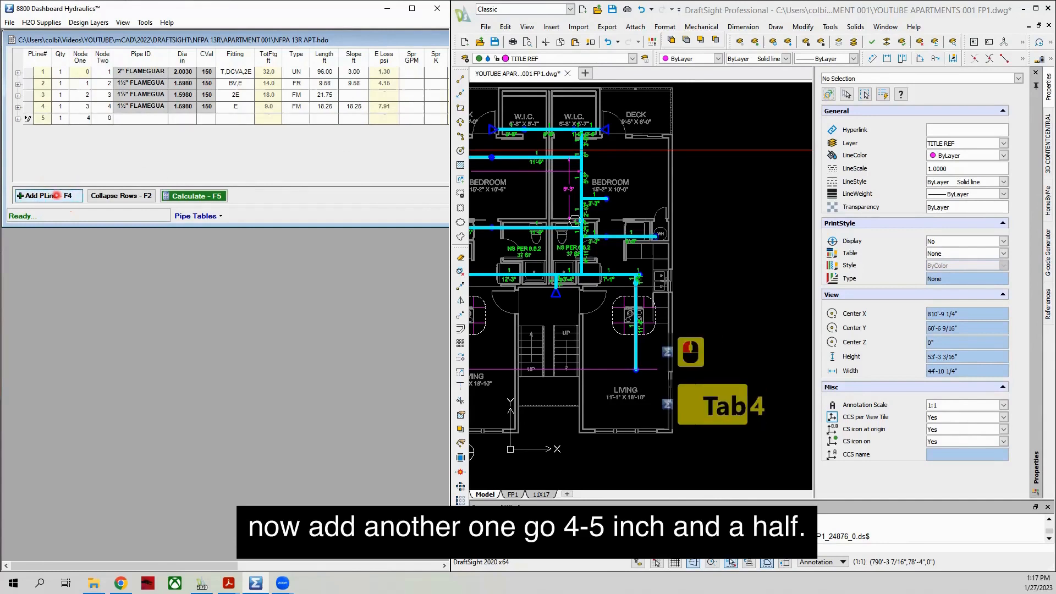
{"action": "key", "text": "Tab"}
{"action": "type", "text": "5"}
{"action": "key", "text": "Tab"}
{"action": "double_click", "coordinate": [138, 118]}
{"action": "left_click", "coordinate": [134, 197]}
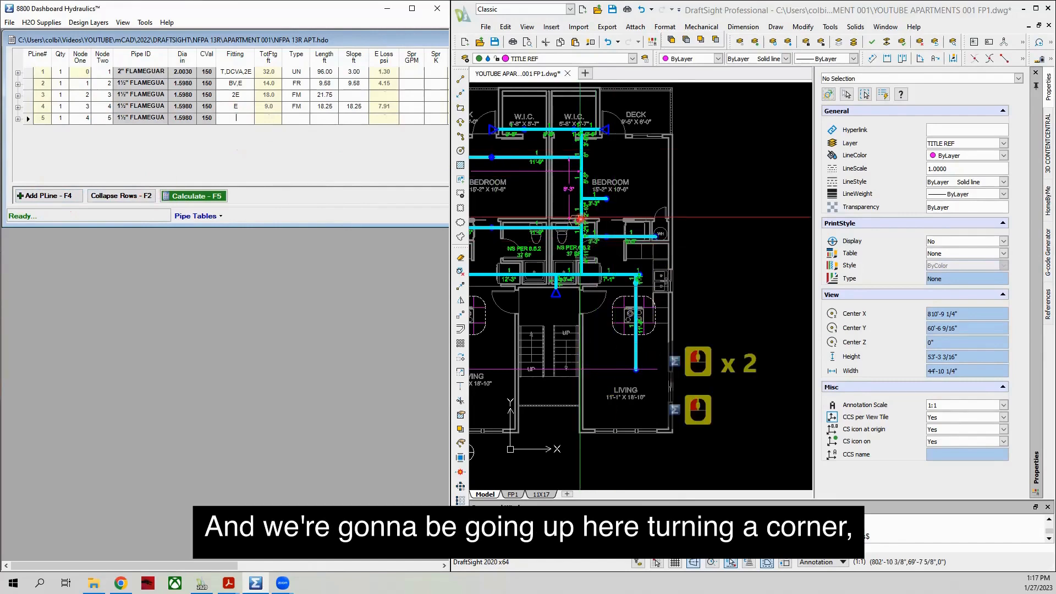
Trace the run from node 4 to node 5 on the floor plan, then enter 2E as the fifth pipe line's fittings with type FM.
{"action": "left_click", "coordinate": [580, 162]}
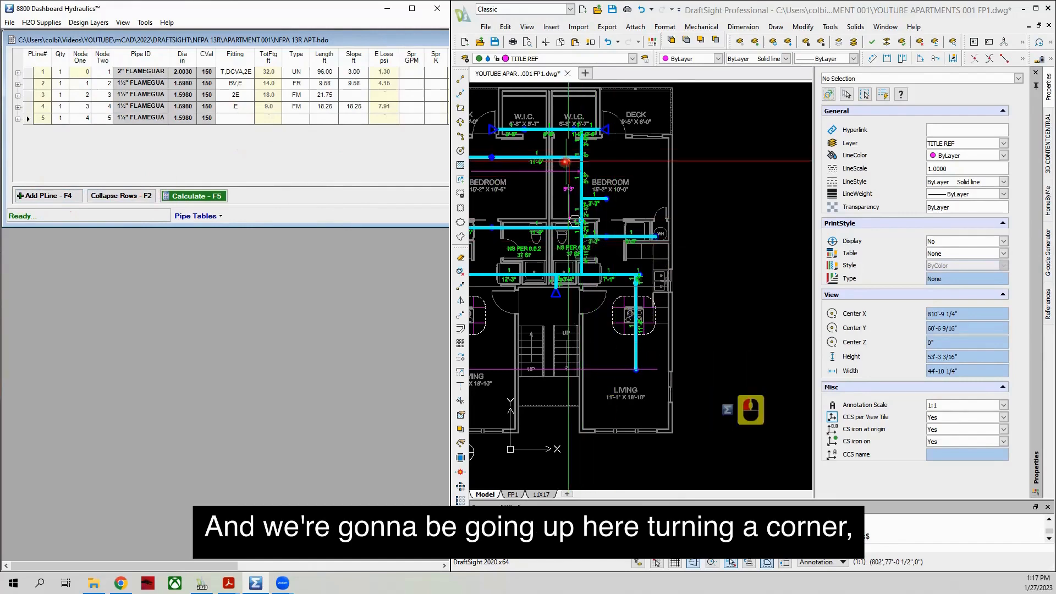
{"action": "scroll", "coordinate": [576, 162], "scroll_direction": "down", "scroll_amount": 4}
{"action": "scroll", "coordinate": [564, 158], "scroll_direction": "up", "scroll_amount": 5}
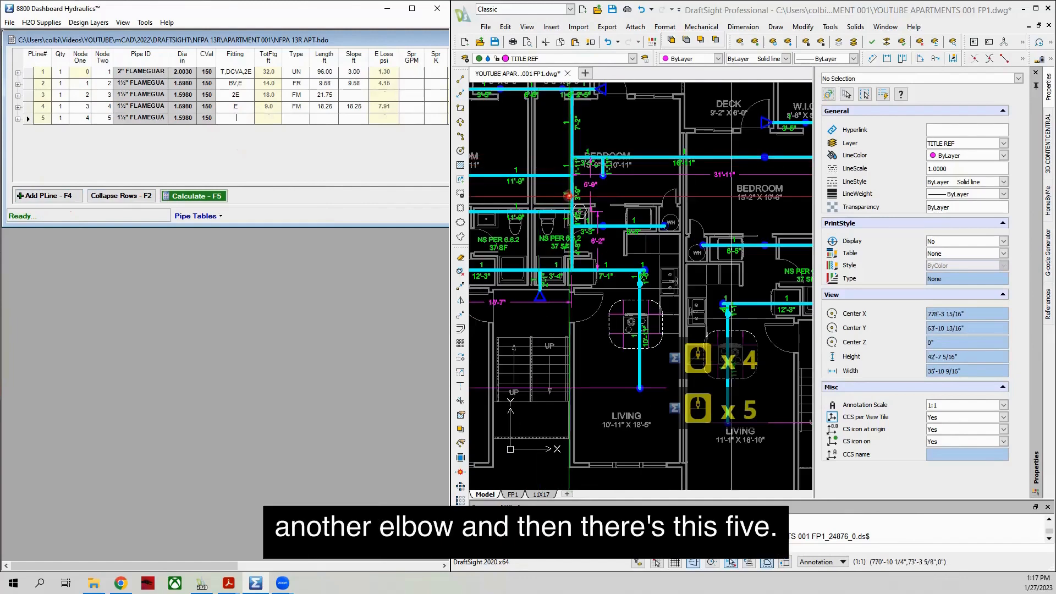
{"action": "scroll", "coordinate": [573, 214], "scroll_direction": "down", "scroll_amount": 3}
{"action": "scroll", "coordinate": [583, 209], "scroll_direction": "up", "scroll_amount": 4}
{"action": "scroll", "coordinate": [594, 205], "scroll_direction": "down", "scroll_amount": 4}
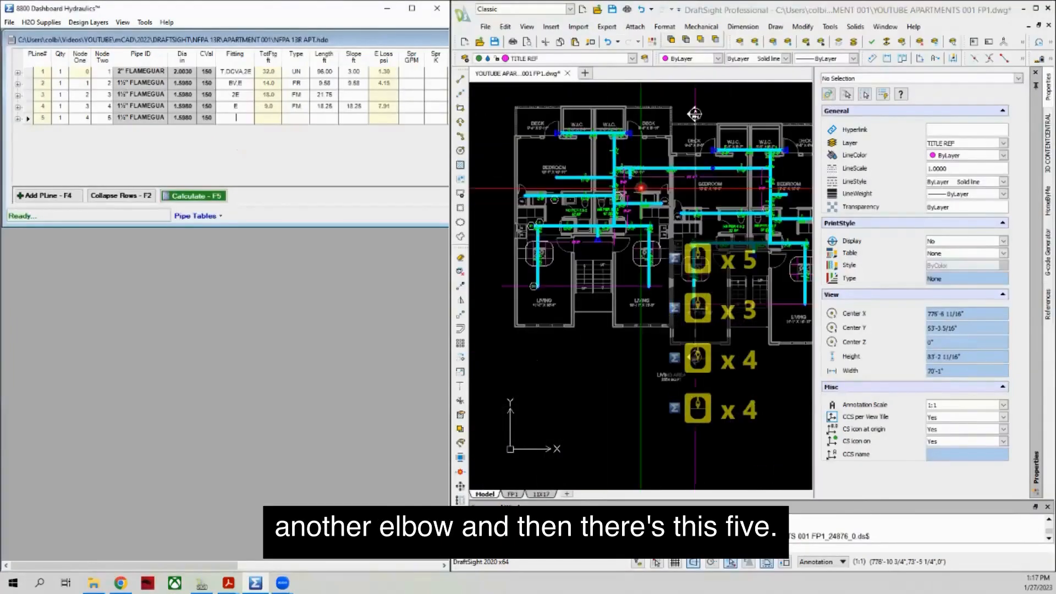
{"action": "scroll", "coordinate": [605, 200], "scroll_direction": "up", "scroll_amount": 3}
{"action": "scroll", "coordinate": [605, 201], "scroll_direction": "down", "scroll_amount": 4}
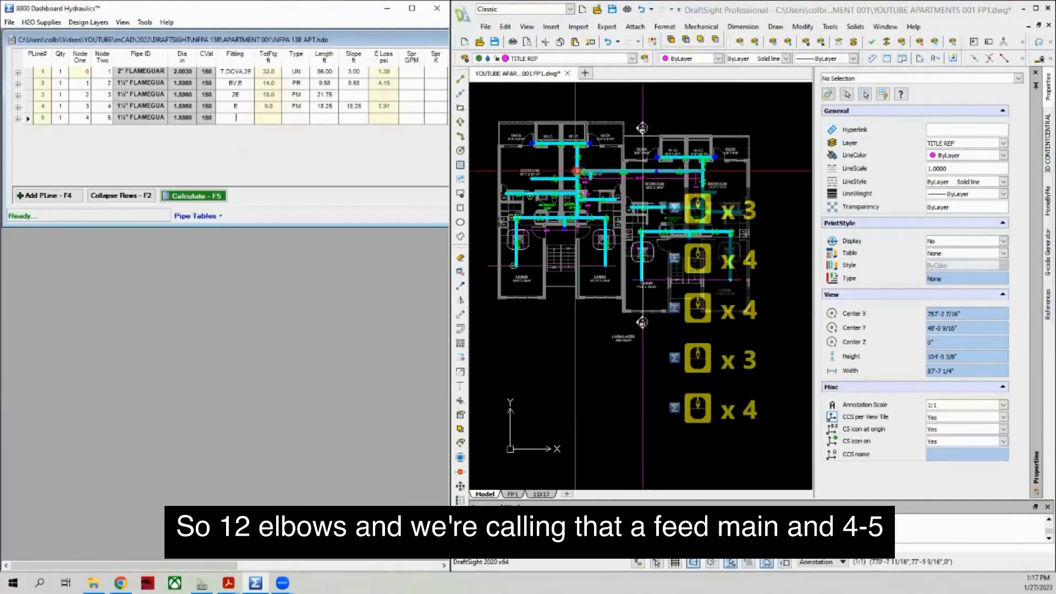
{"action": "scroll", "coordinate": [501, 234], "scroll_direction": "up", "scroll_amount": 4}
{"action": "type", "text": "2E"}
{"action": "key", "text": "Tab"}
{"action": "left_click", "coordinate": [299, 118]}
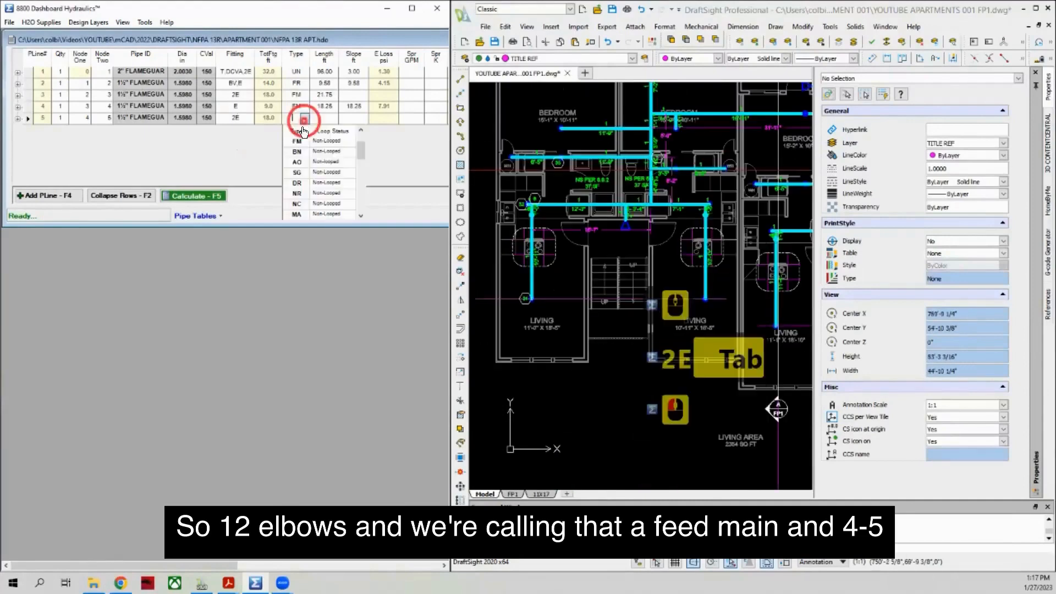
{"action": "double_click", "coordinate": [301, 144]}
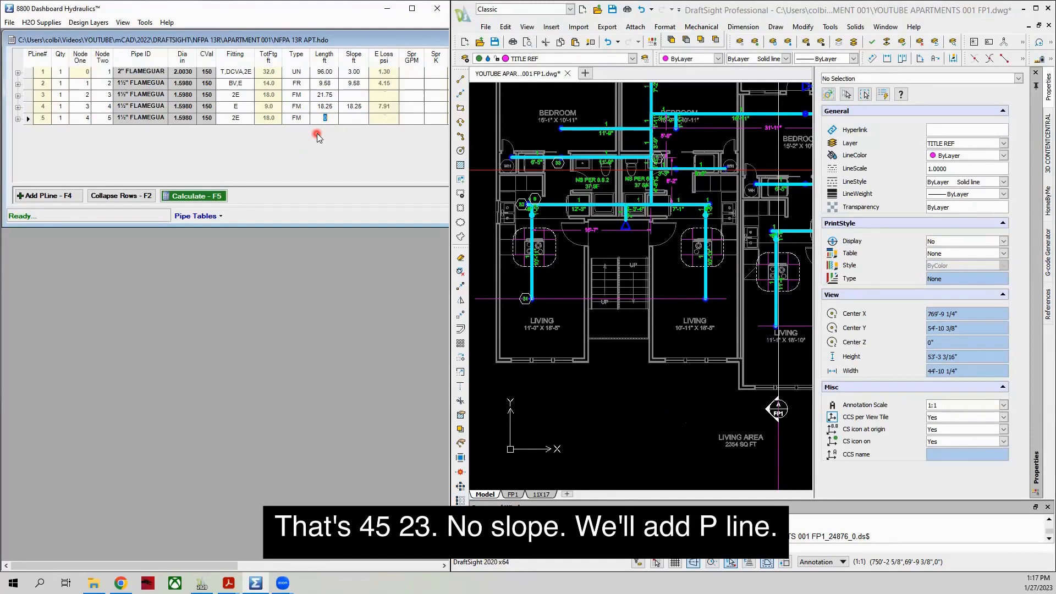
Set the fifth pipe line's length to 45.83 ft and leave its slope empty.
{"action": "type", "text": "45.83"}
{"action": "key", "text": "Tab"}
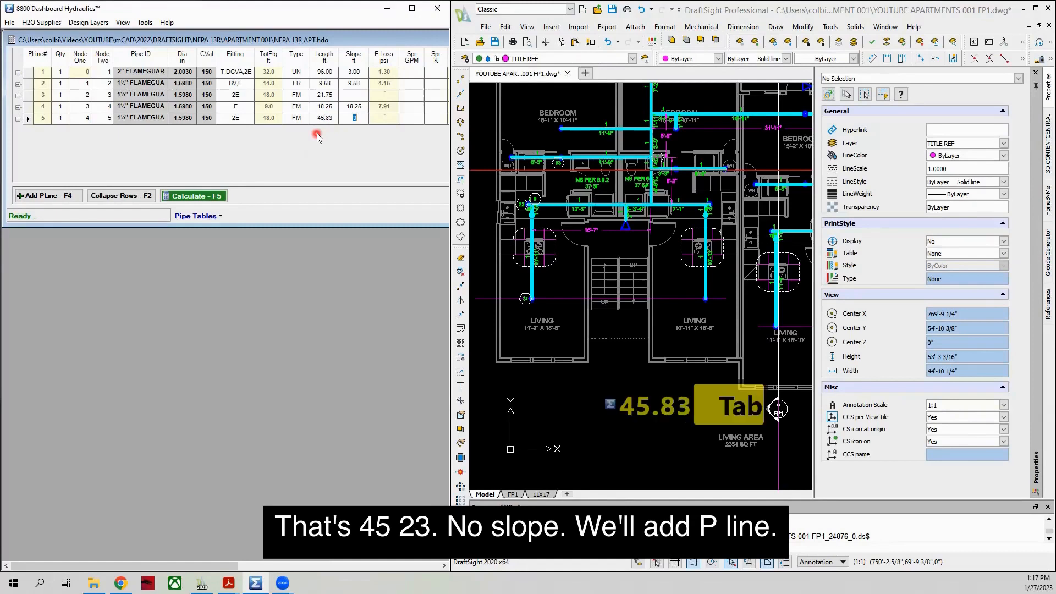
{"action": "key", "text": "Tab"}
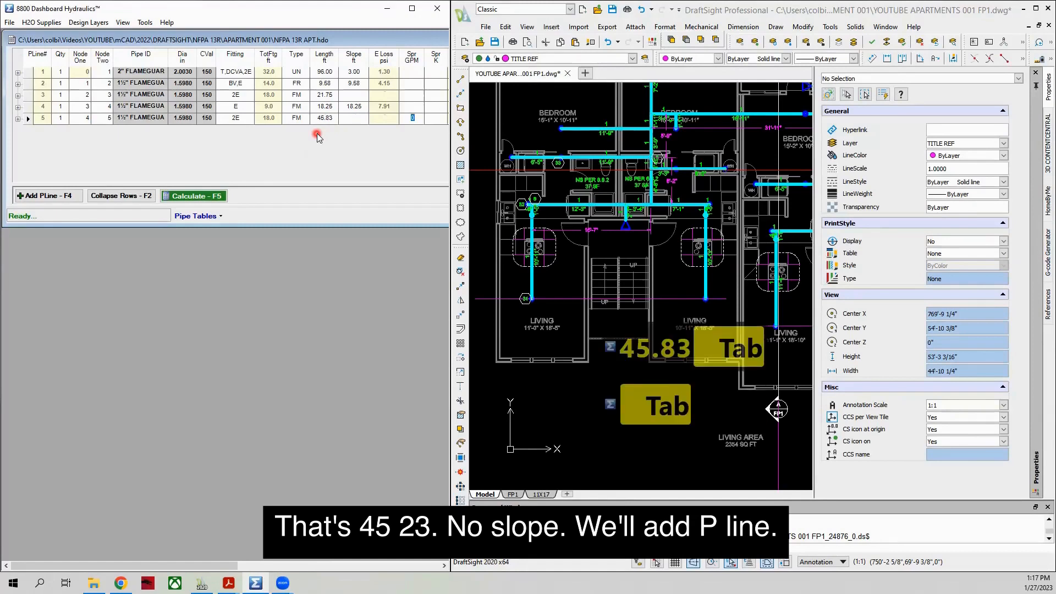
Add a sixth pipe line from node 5 to sprinkler node 33, checking both nodes on the floor plan.
{"action": "left_click", "coordinate": [57, 196]}
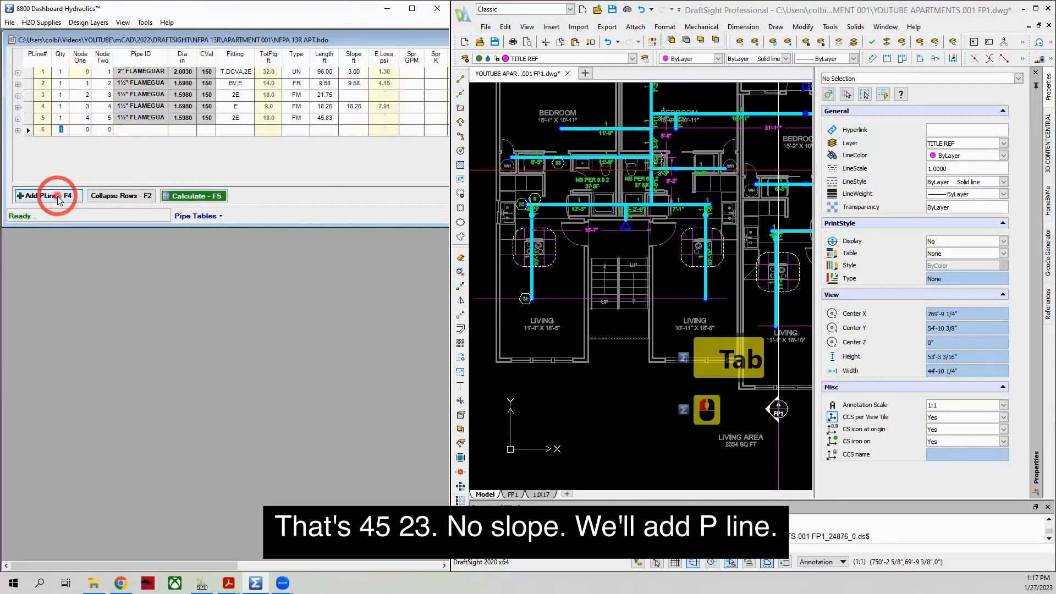
{"action": "left_click", "coordinate": [656, 160]}
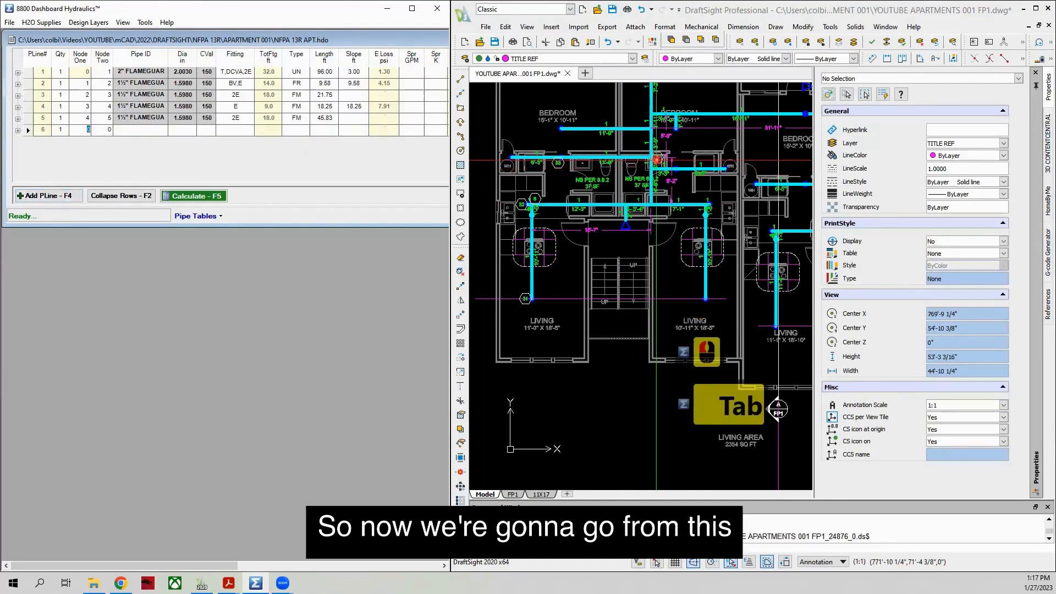
{"action": "scroll", "coordinate": [556, 161], "scroll_direction": "up", "scroll_amount": 6}
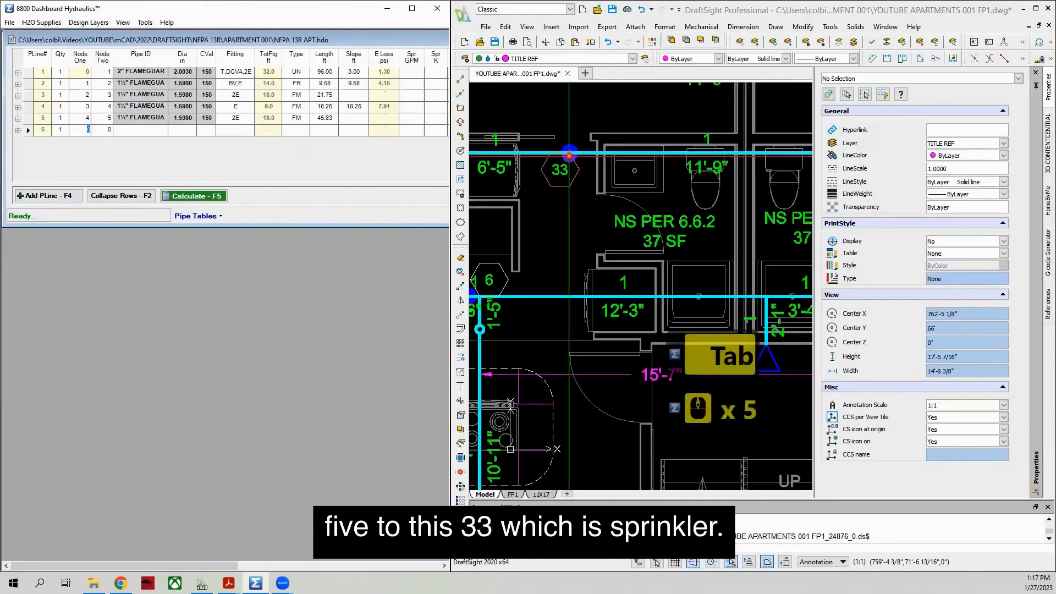
{"action": "scroll", "coordinate": [529, 159], "scroll_direction": "down", "scroll_amount": 4}
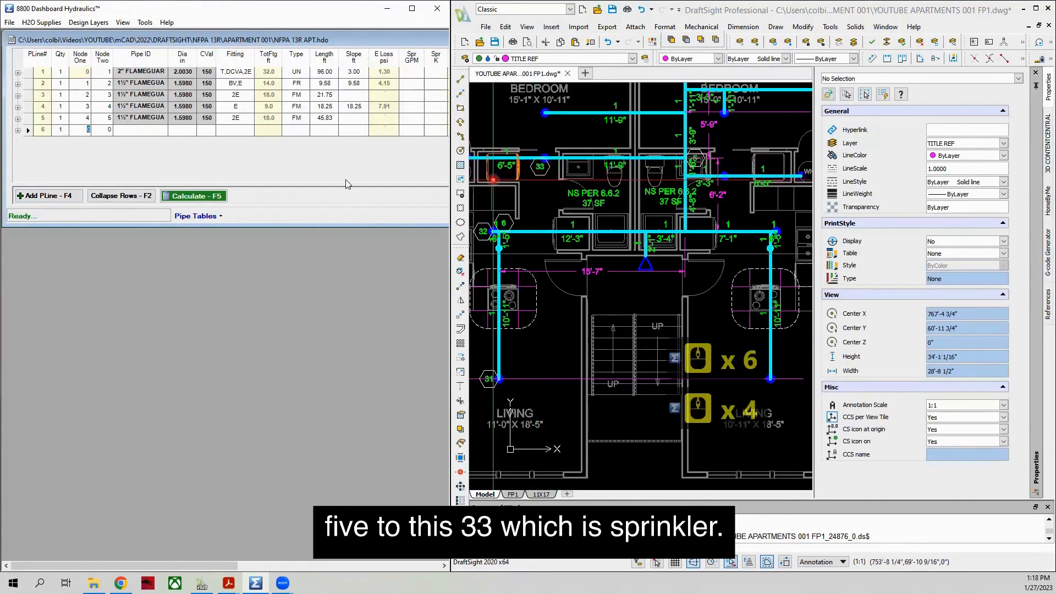
{"action": "left_click", "coordinate": [88, 130]}
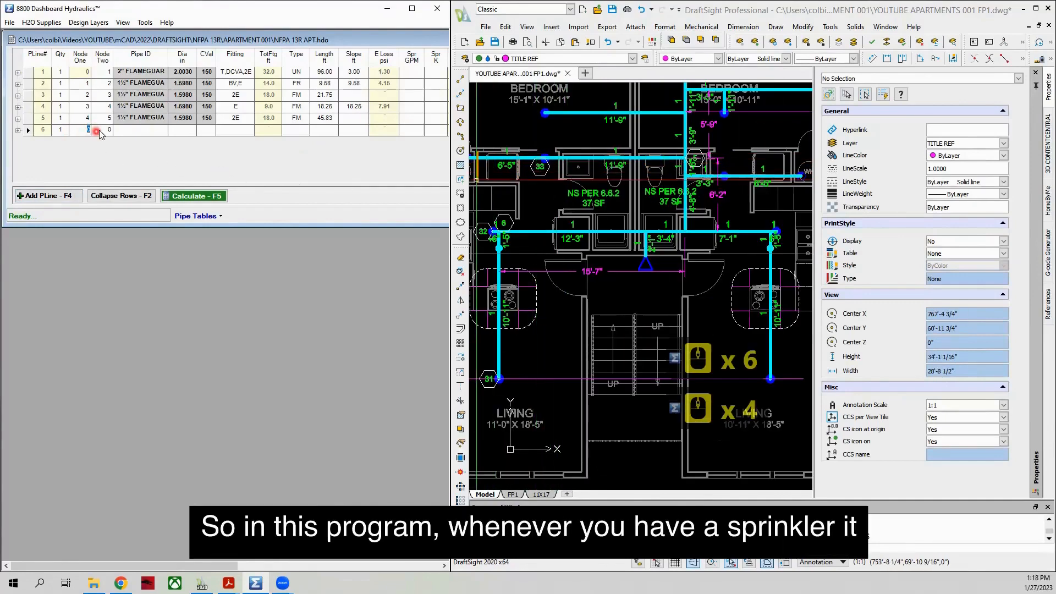
{"action": "left_click", "coordinate": [105, 130]}
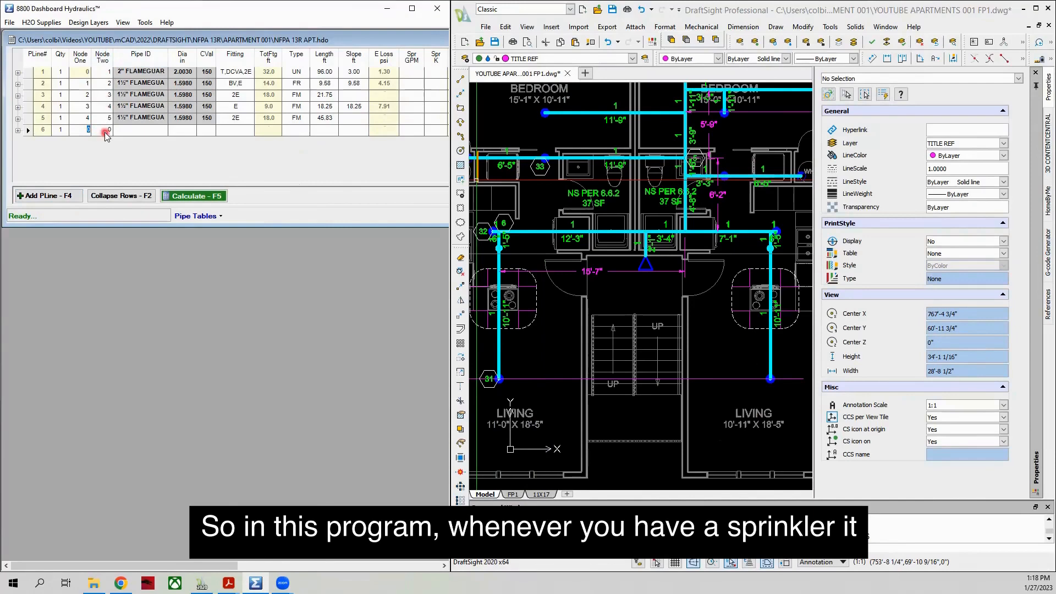
{"action": "left_click", "coordinate": [88, 131]}
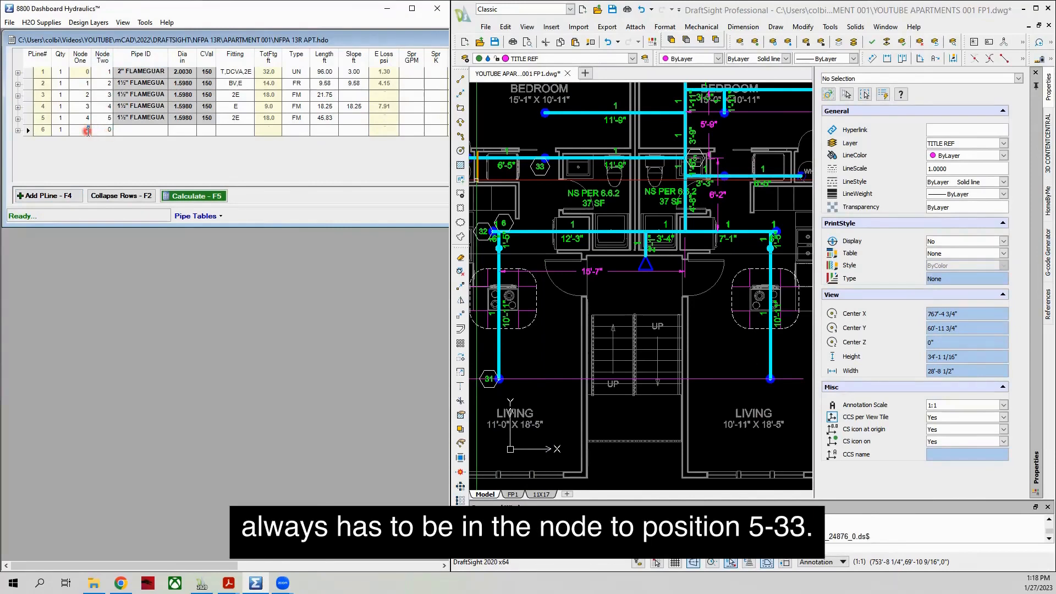
{"action": "type", "text": "5"}
{"action": "key", "text": "Tab"}
{"action": "type", "text": "2"}
{"action": "key", "text": "BackSpace"}
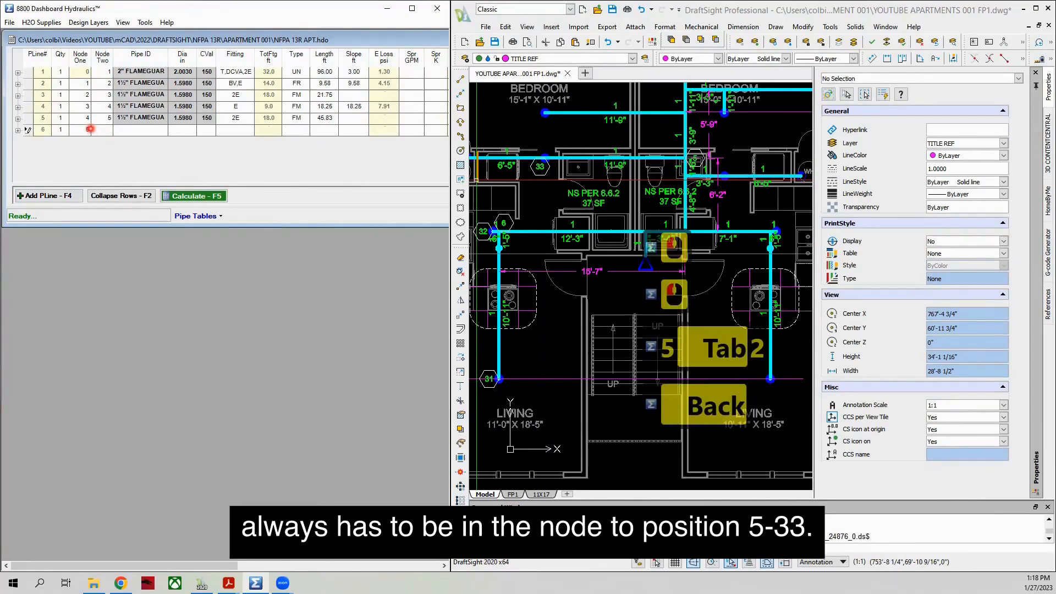
{"action": "type", "text": "33"}
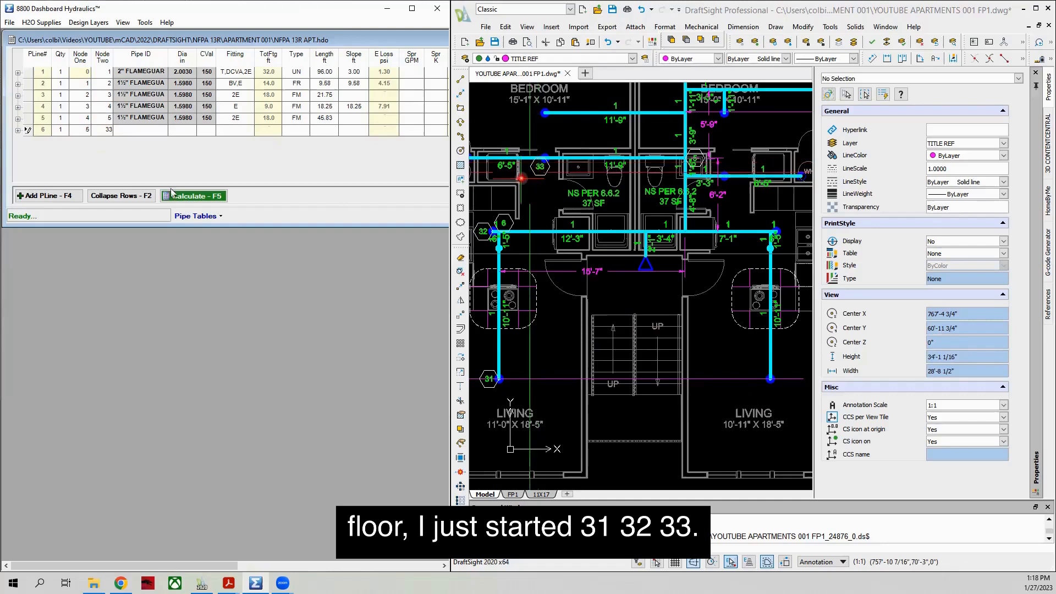
Assign 1" FLAMEGUARD pipe to the sixth pipe line.
{"action": "scroll", "coordinate": [726, 277], "scroll_direction": "down", "scroll_amount": 5}
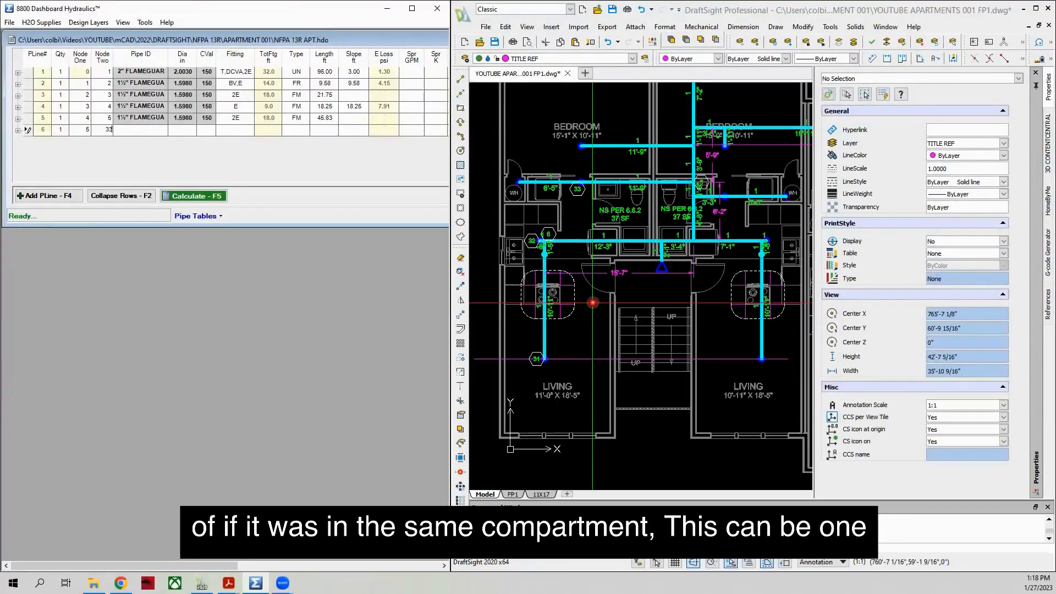
{"action": "double_click", "coordinate": [161, 130]}
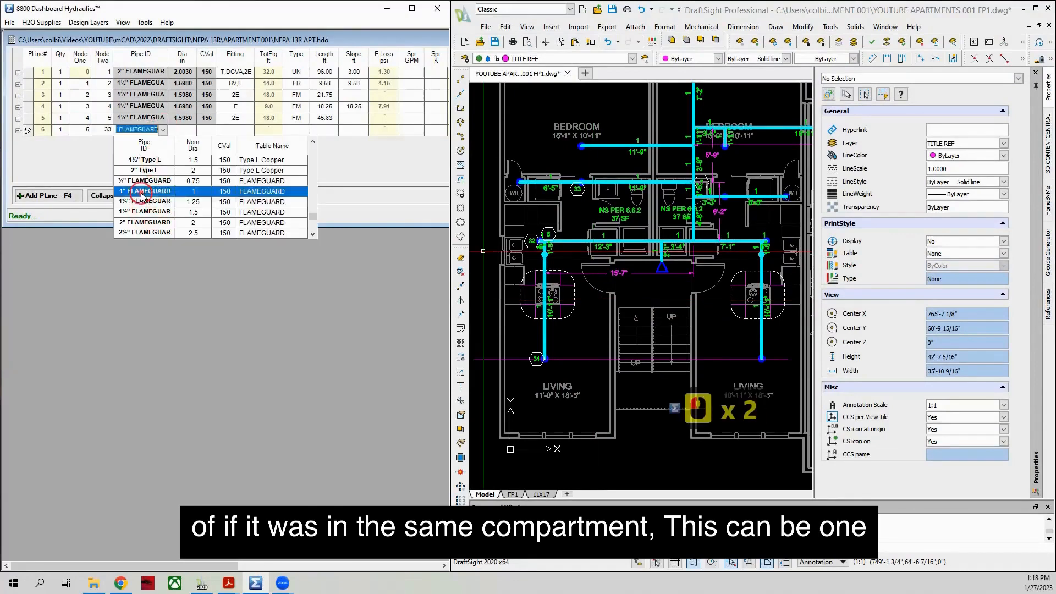
{"action": "left_click", "coordinate": [144, 191]}
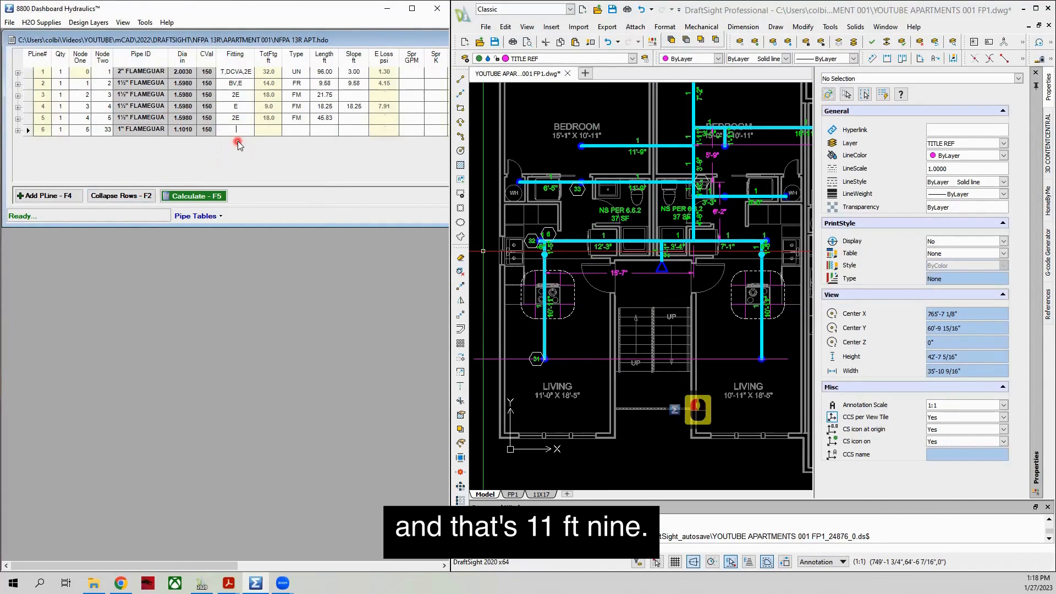
Enter T,E as the sixth pipe line's fittings, with type BN and a length of 11.75 ft.
{"action": "left_click", "coordinate": [239, 131]}
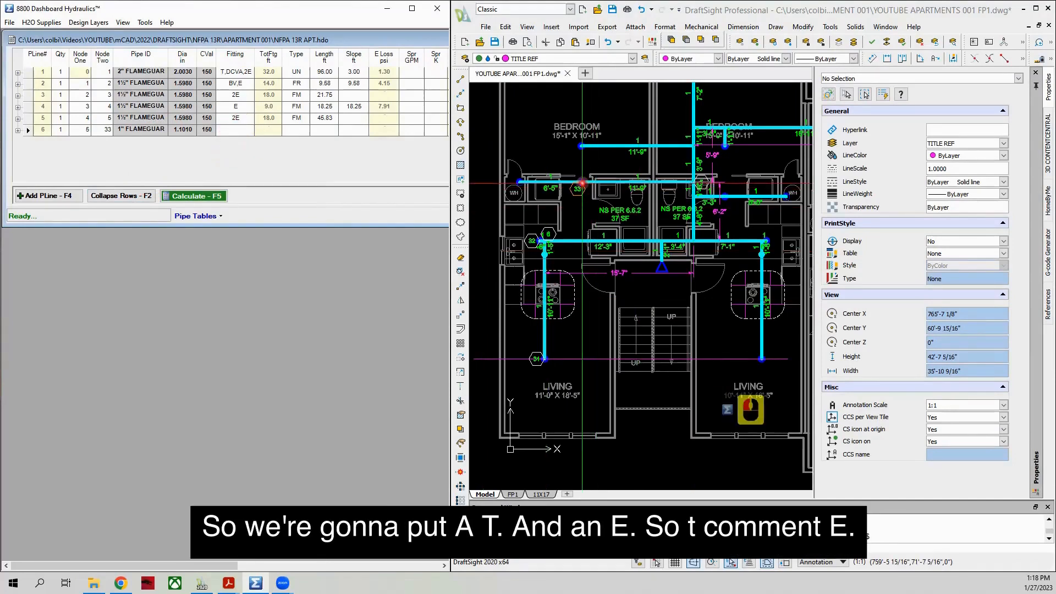
{"action": "left_click", "coordinate": [243, 128]}
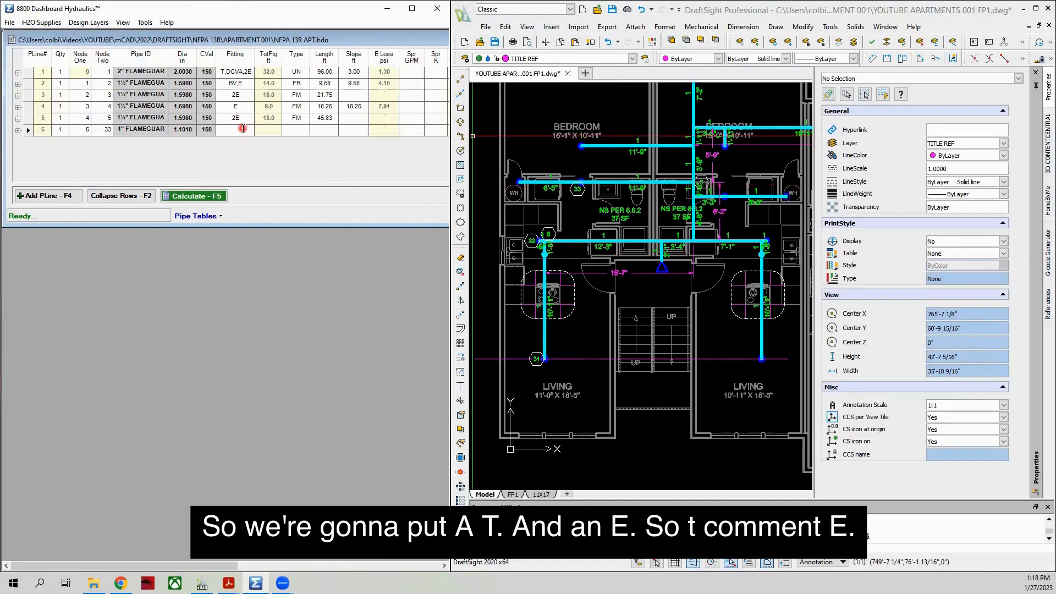
{"action": "type", "text": "T,"}
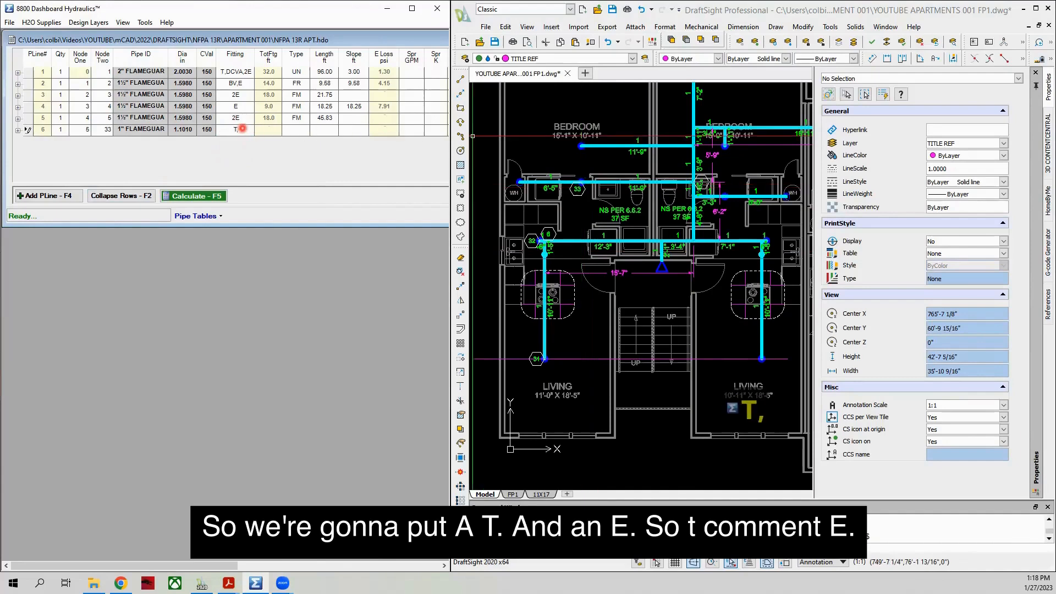
{"action": "type", "text": "E"}
{"action": "key", "text": "Tab"}
{"action": "left_click", "coordinate": [304, 130]}
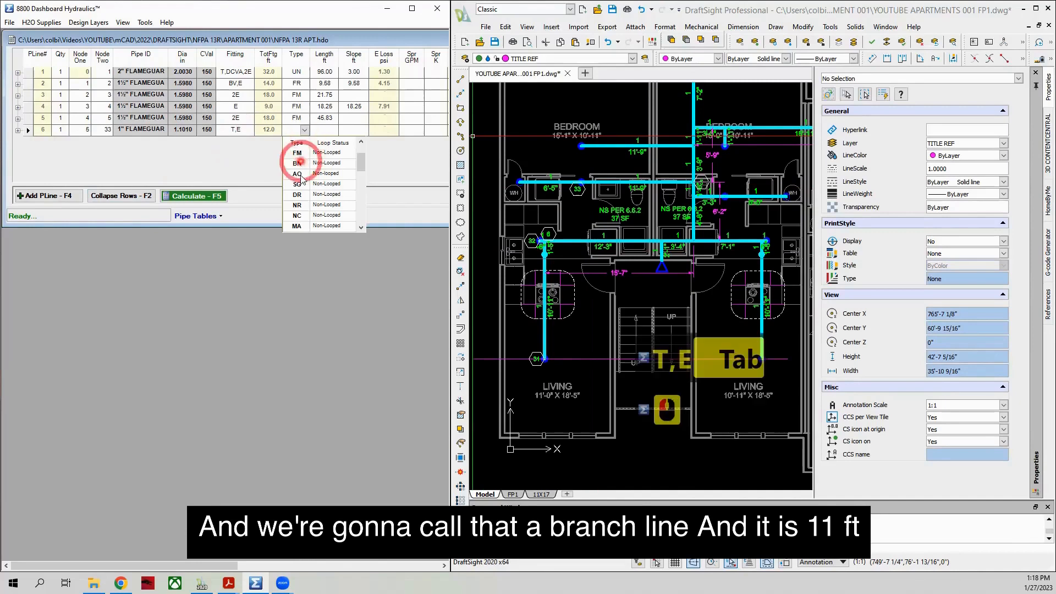
{"action": "left_click", "coordinate": [306, 163]}
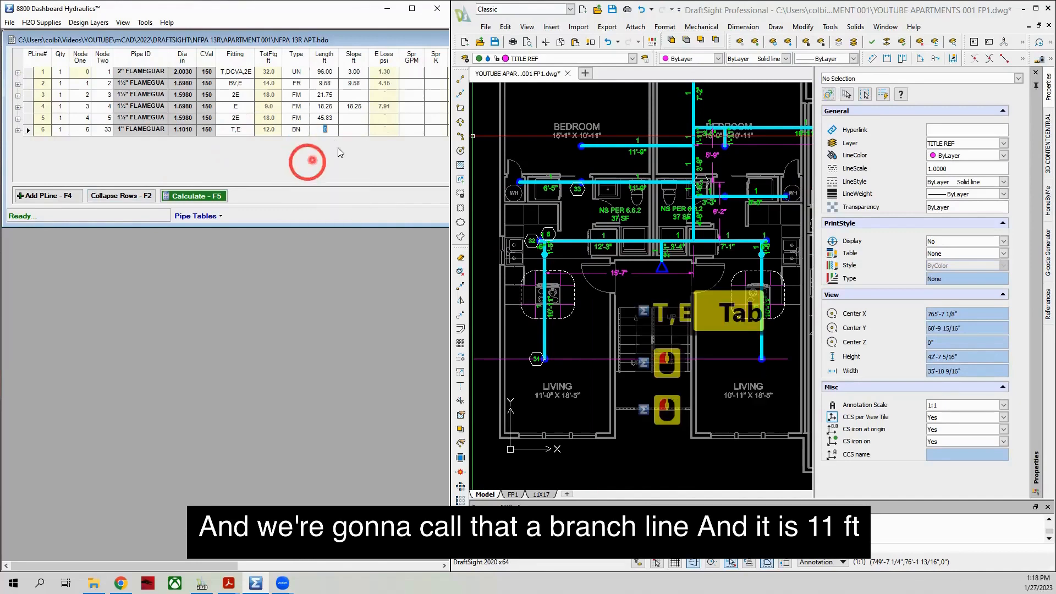
{"action": "left_click", "coordinate": [334, 137]}
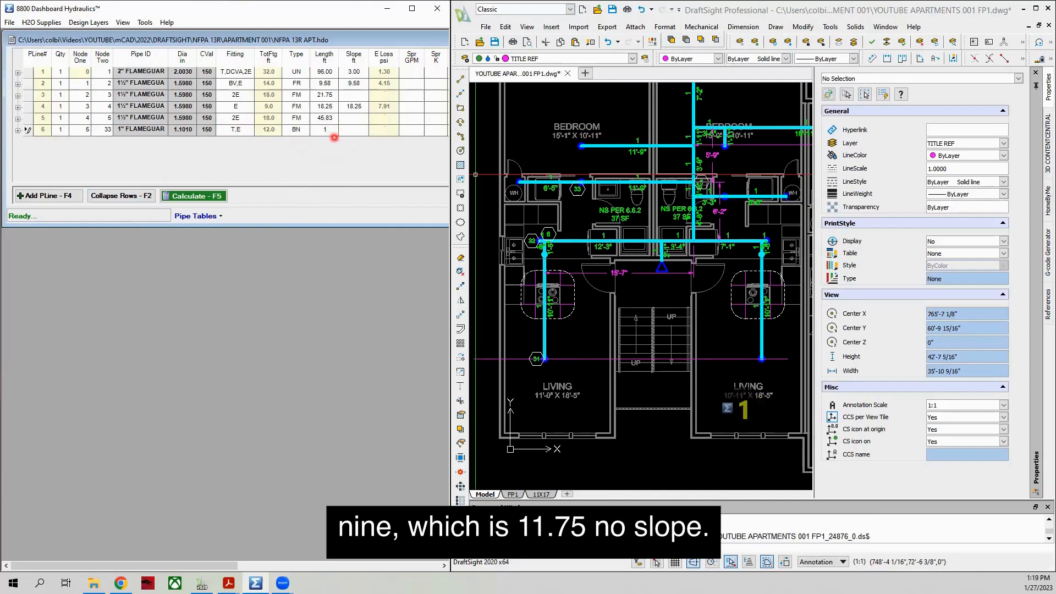
{"action": "type", "text": "11.75"}
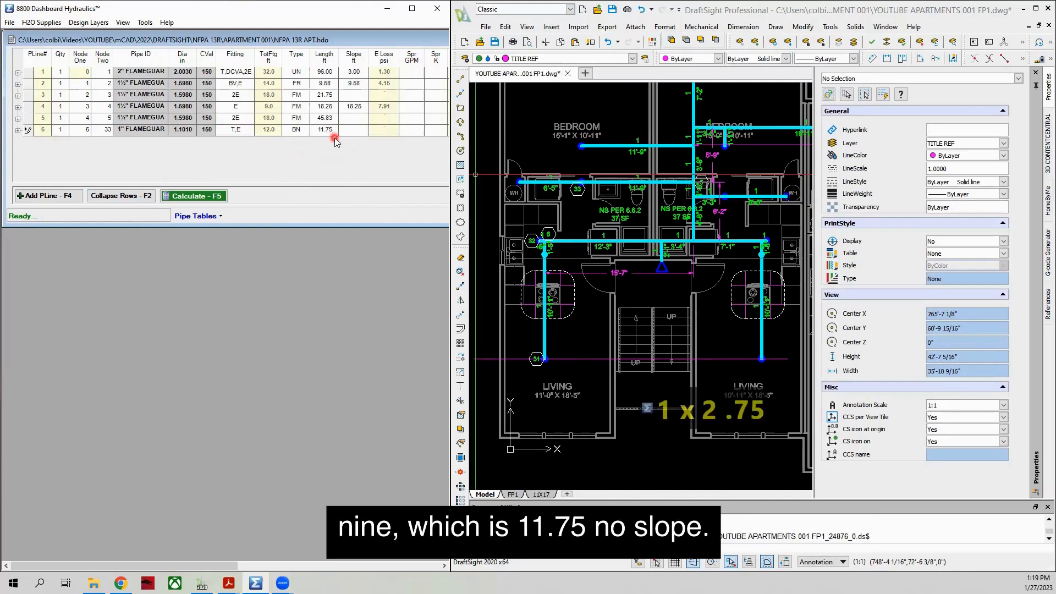
{"action": "key", "text": "Tab"}
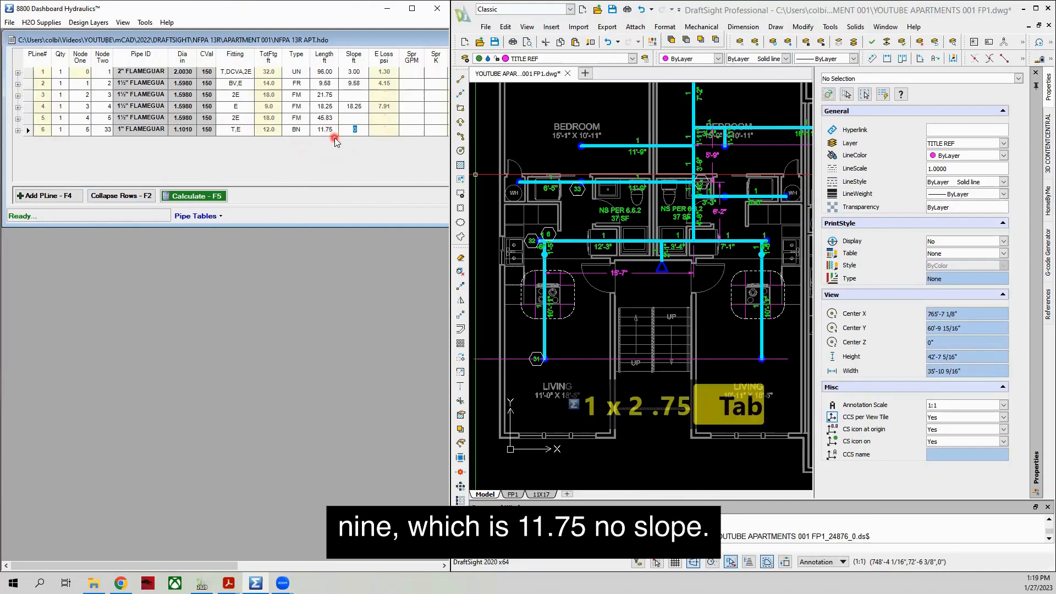
Add a seventh pipe line from node 5 to node 6 with 1" FLAMEGUARD pipe.
{"action": "left_click", "coordinate": [58, 196]}
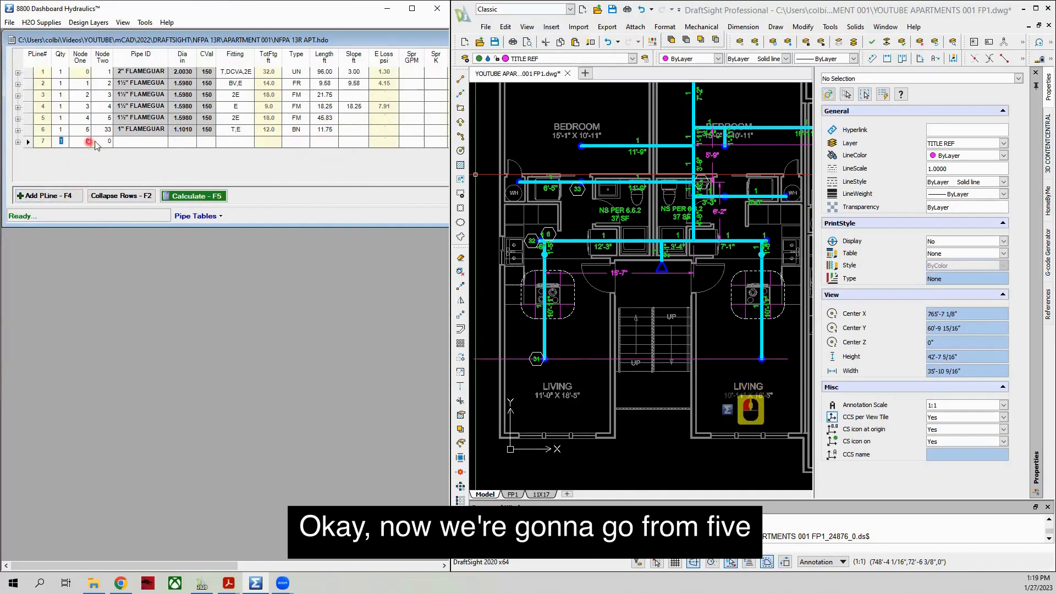
{"action": "left_click", "coordinate": [87, 140]}
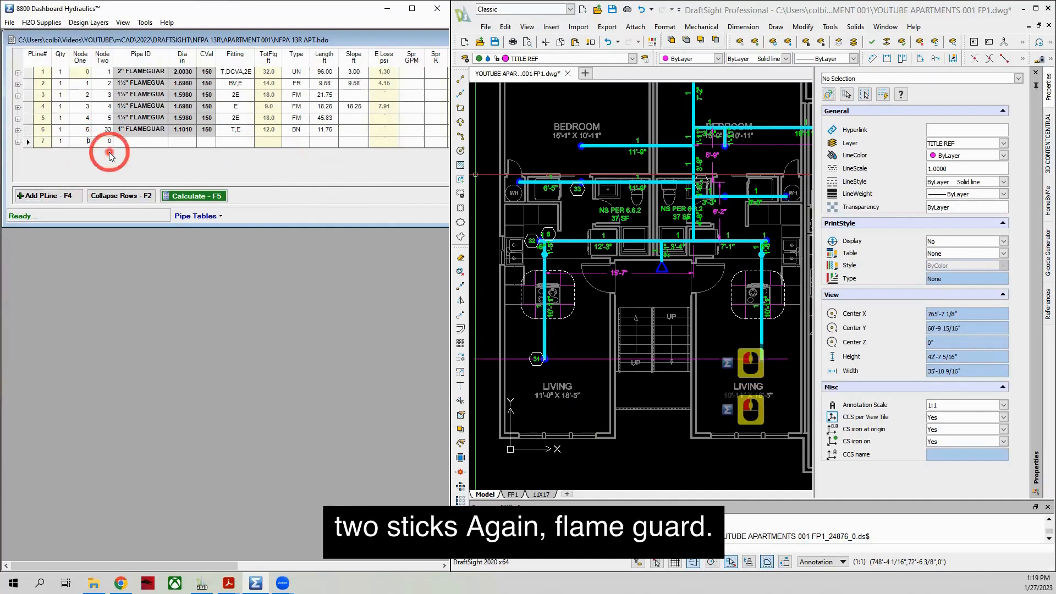
{"action": "key", "text": "Delete"}
{"action": "type", "text": "5"}
{"action": "key", "text": "Tab"}
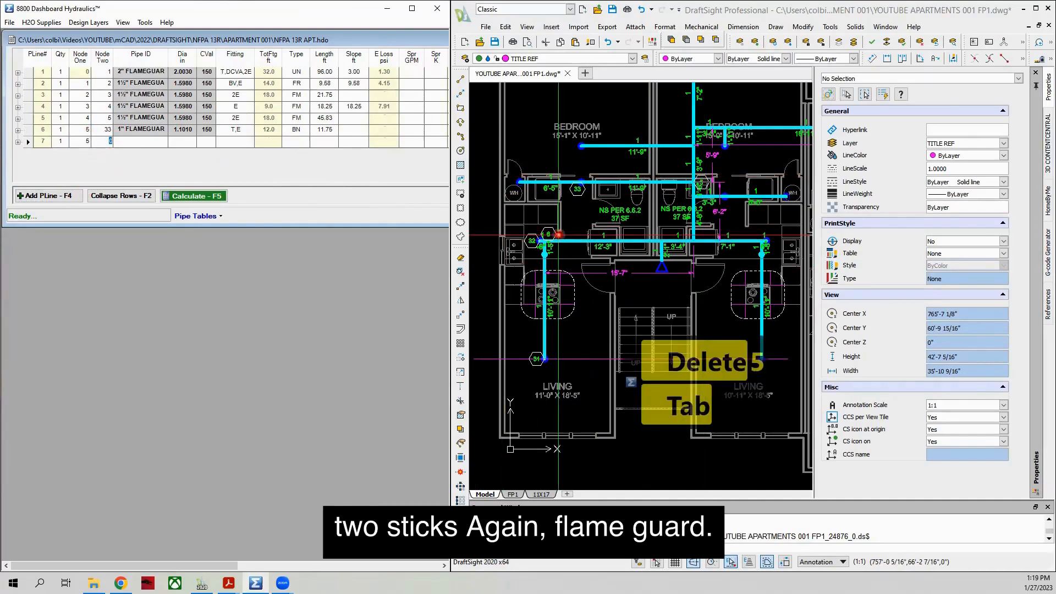
{"action": "type", "text": "6"}
{"action": "key", "text": "Tab"}
{"action": "left_click", "coordinate": [143, 142]}
{"action": "left_click", "coordinate": [144, 205]}
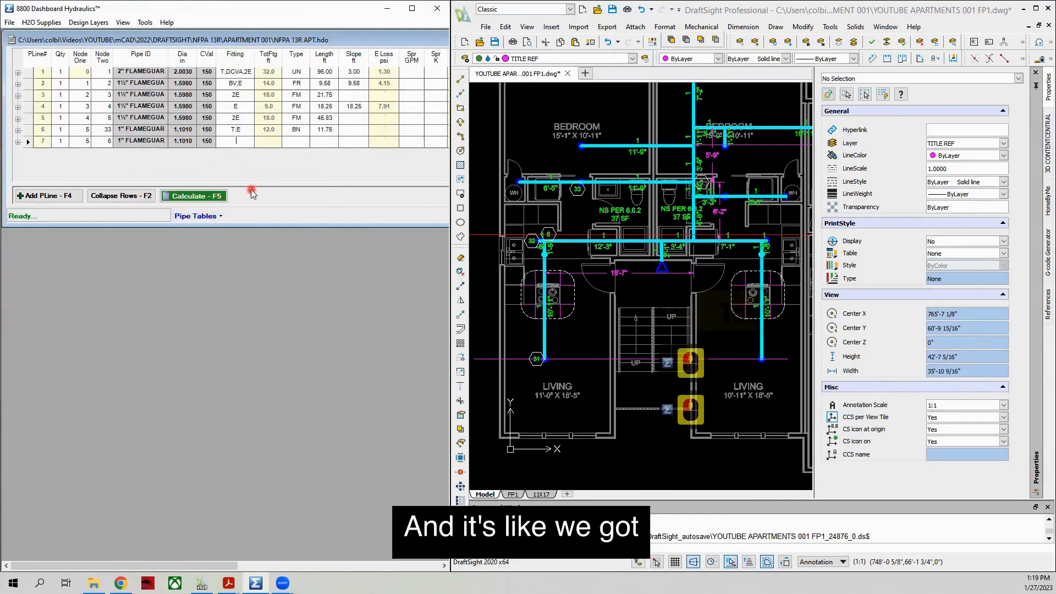
Check the run to node 6 on the floor plan and enter 2E fittings, type BN and a 21.83 ft length for the seventh pipe line.
{"action": "left_click", "coordinate": [691, 230]}
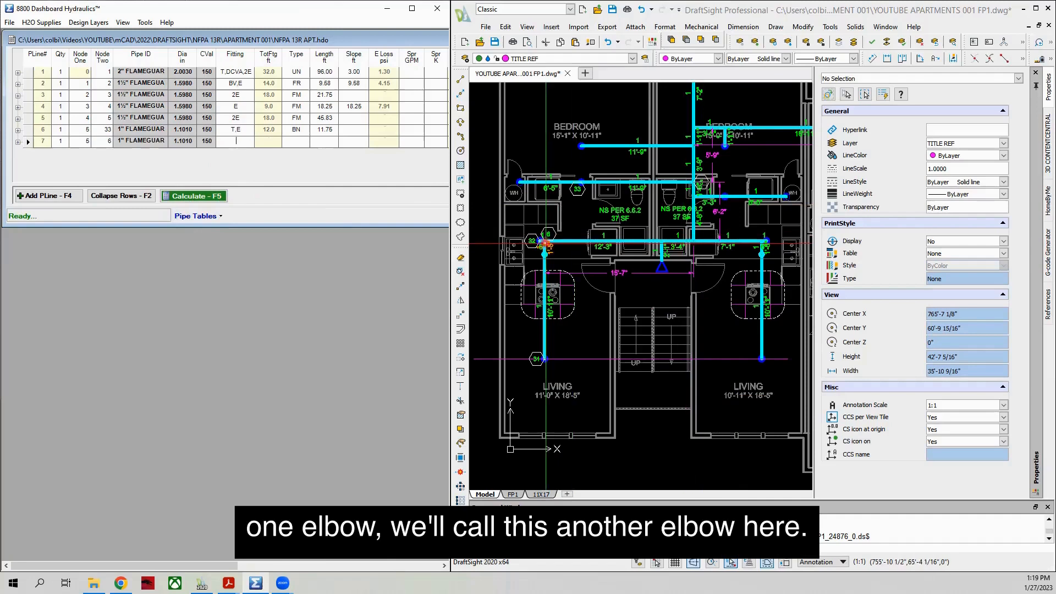
{"action": "scroll", "coordinate": [545, 243], "scroll_direction": "up", "scroll_amount": 12}
{"action": "left_click", "coordinate": [307, 246]}
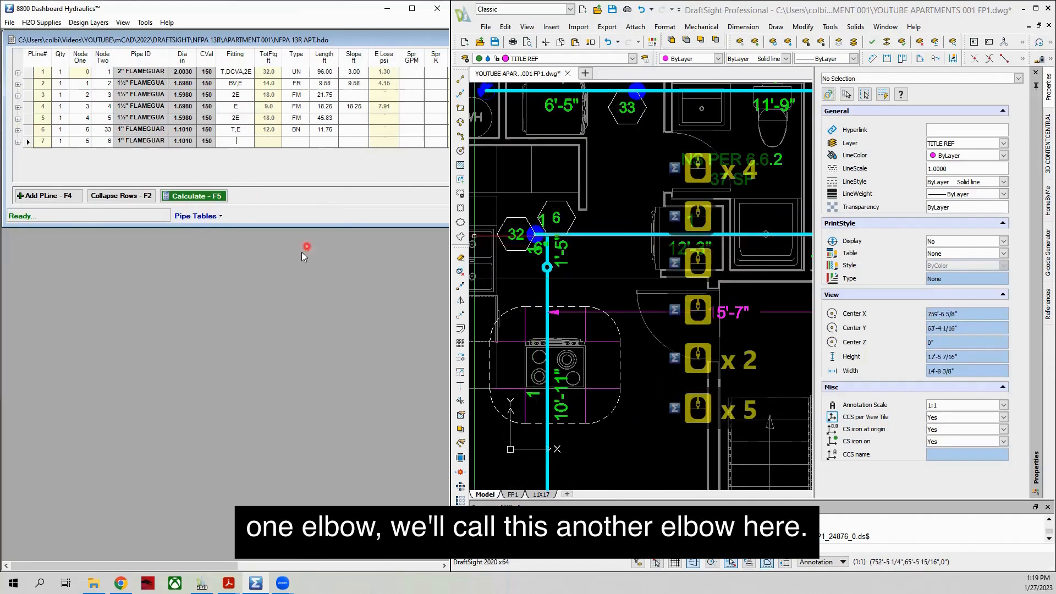
{"action": "type", "text": "E"}
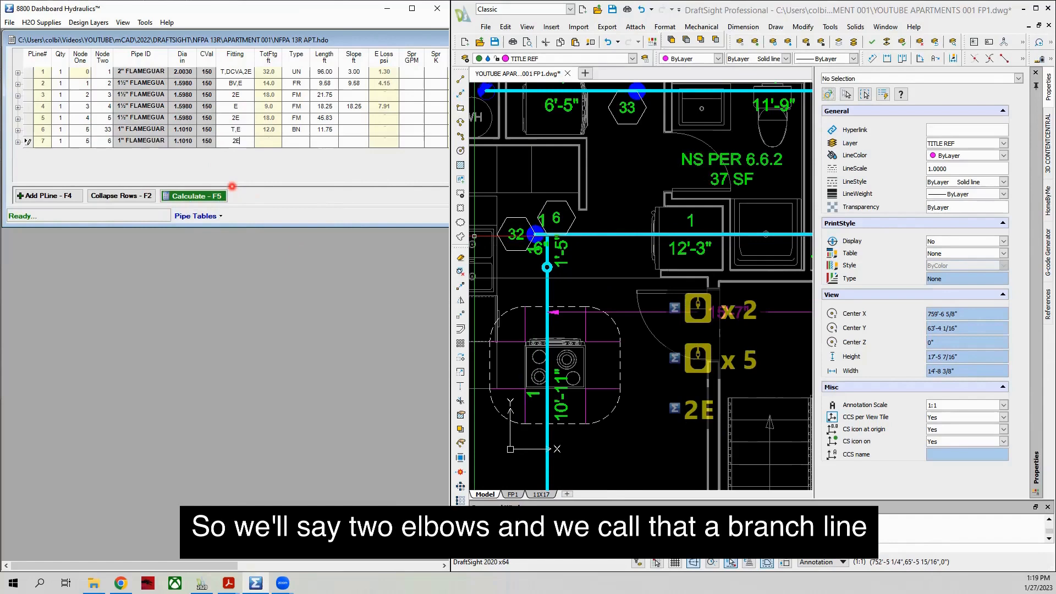
{"action": "key", "text": "Tab"}
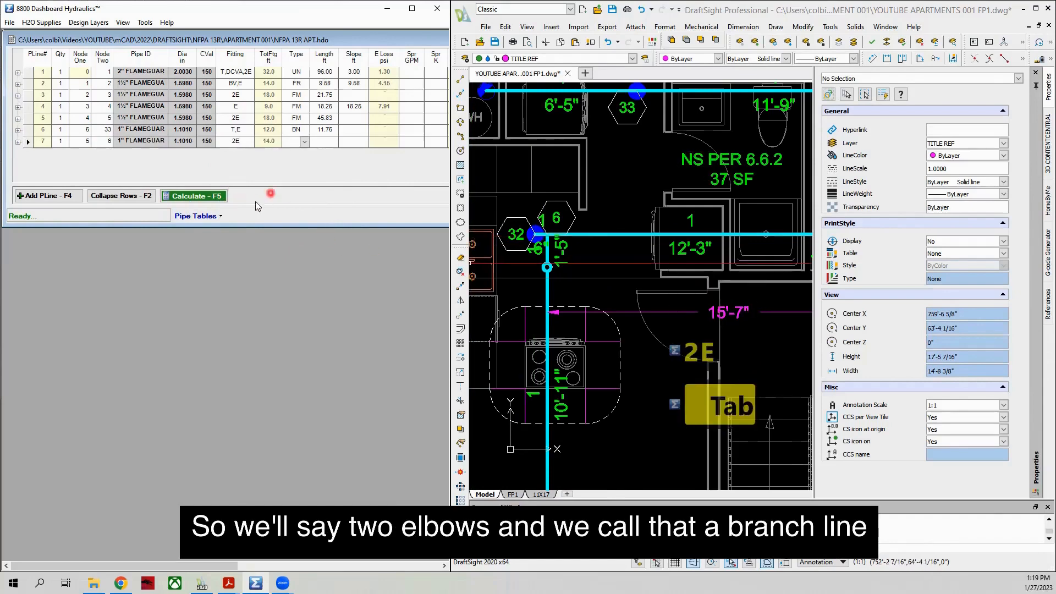
{"action": "double_click", "coordinate": [306, 142]}
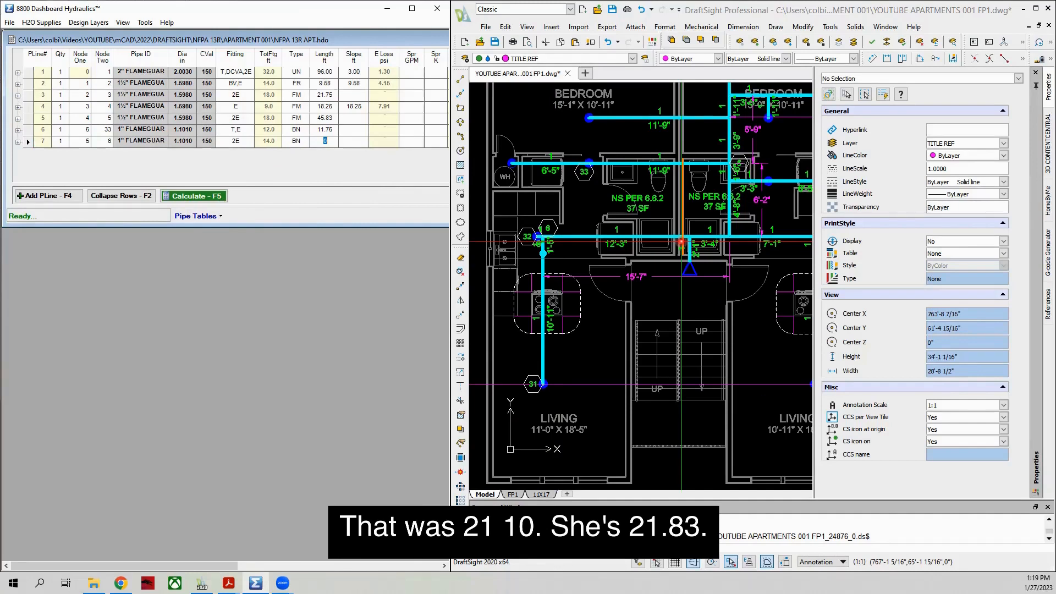
{"action": "type", "text": "21.83"}
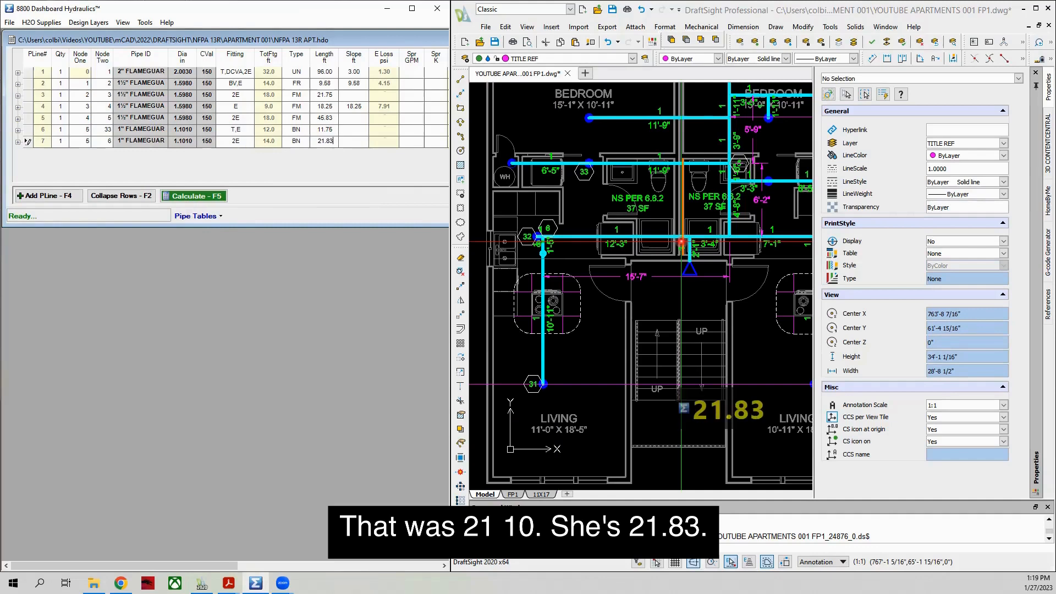
{"action": "key", "text": "Tab"}
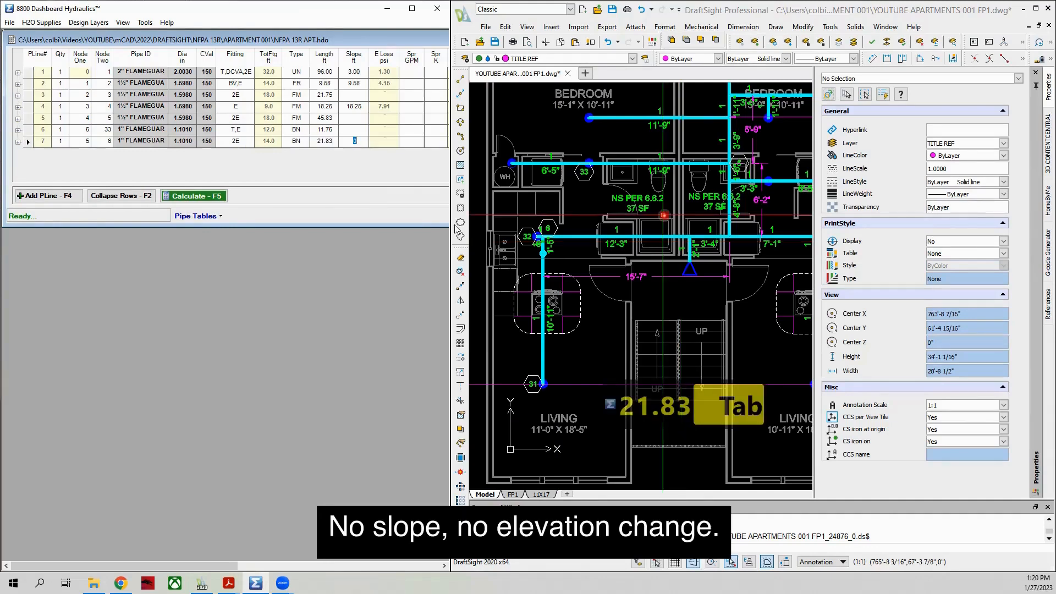
Add an eighth pipe line from node 6 to sprinkler node 32 with 1" FLAMEGUARD pipe.
{"action": "left_click", "coordinate": [34, 196]}
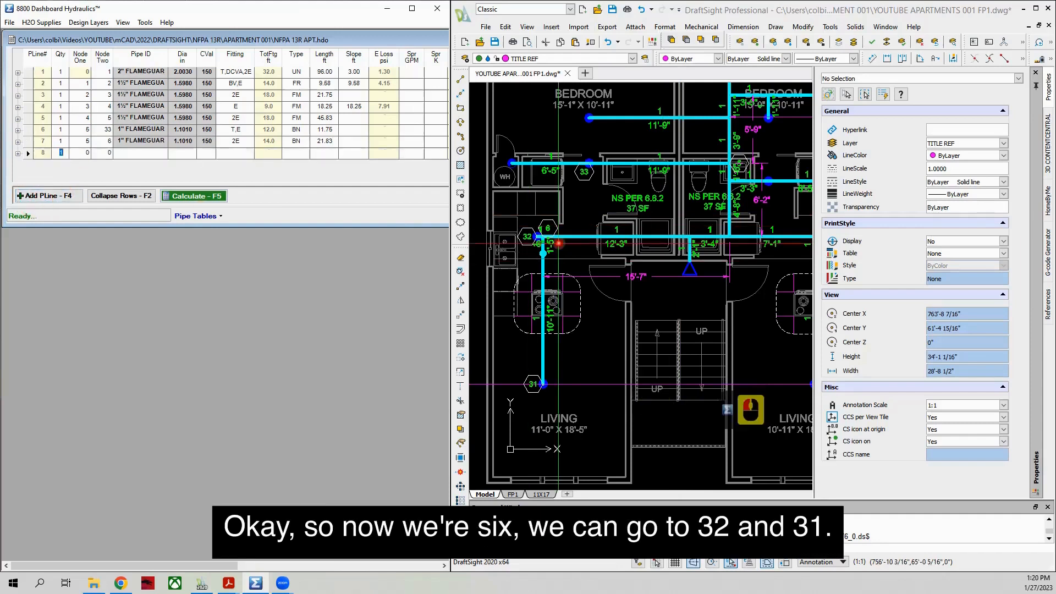
{"action": "left_click", "coordinate": [528, 236]}
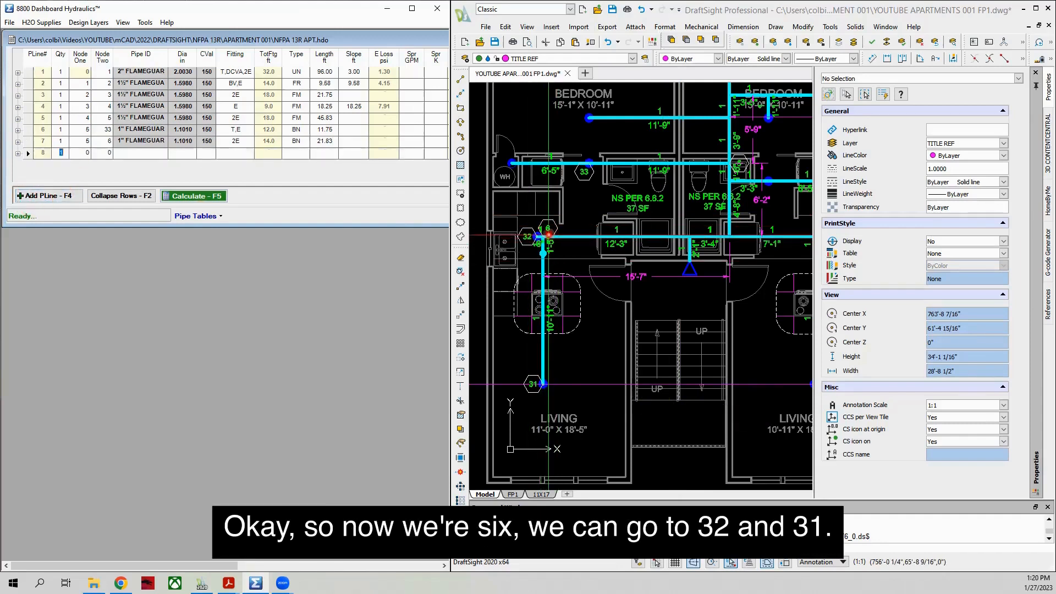
{"action": "double_click", "coordinate": [86, 154]}
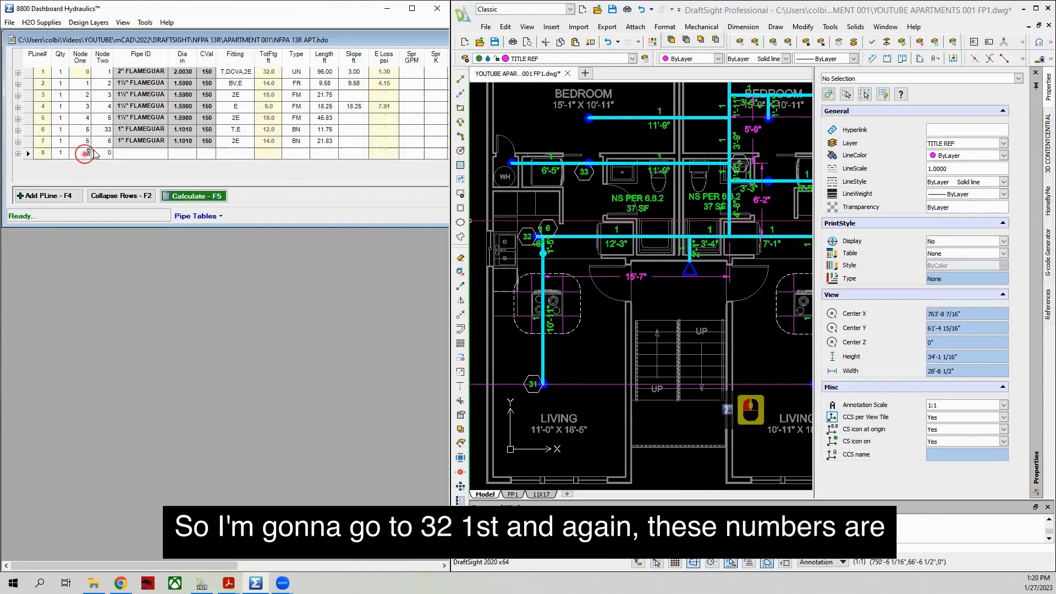
{"action": "type", "text": "6"}
{"action": "key", "text": "Tab"}
{"action": "type", "text": "32"}
{"action": "key", "text": "Tab"}
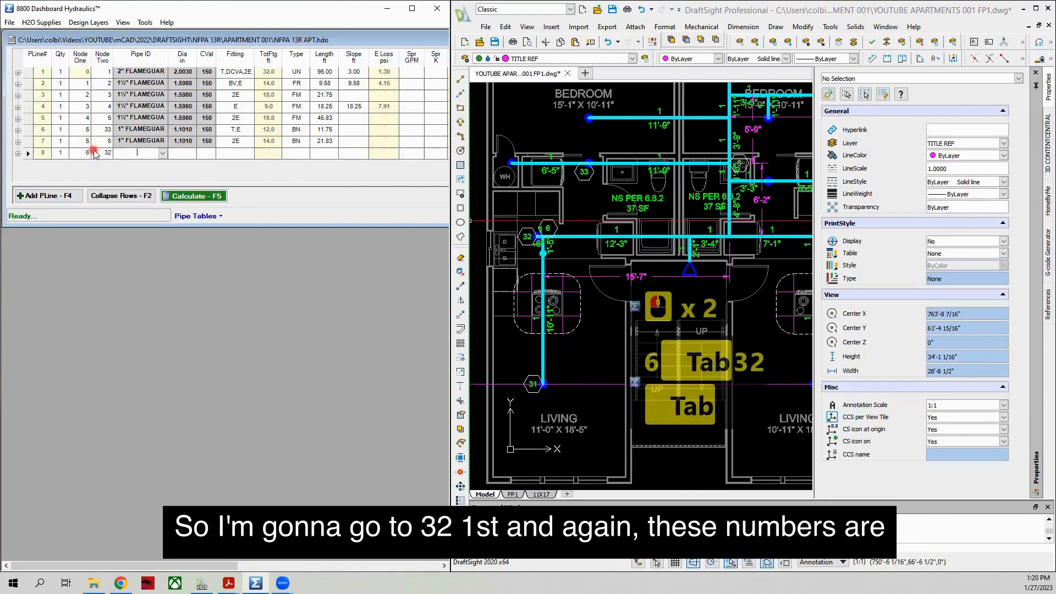
{"action": "left_click", "coordinate": [162, 154]}
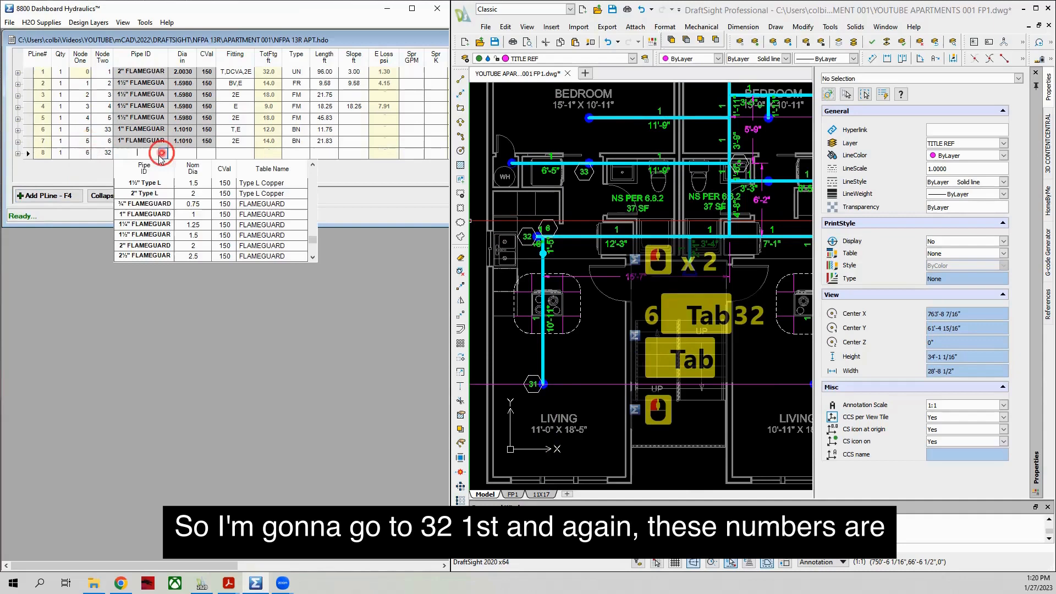
{"action": "left_click", "coordinate": [154, 215]}
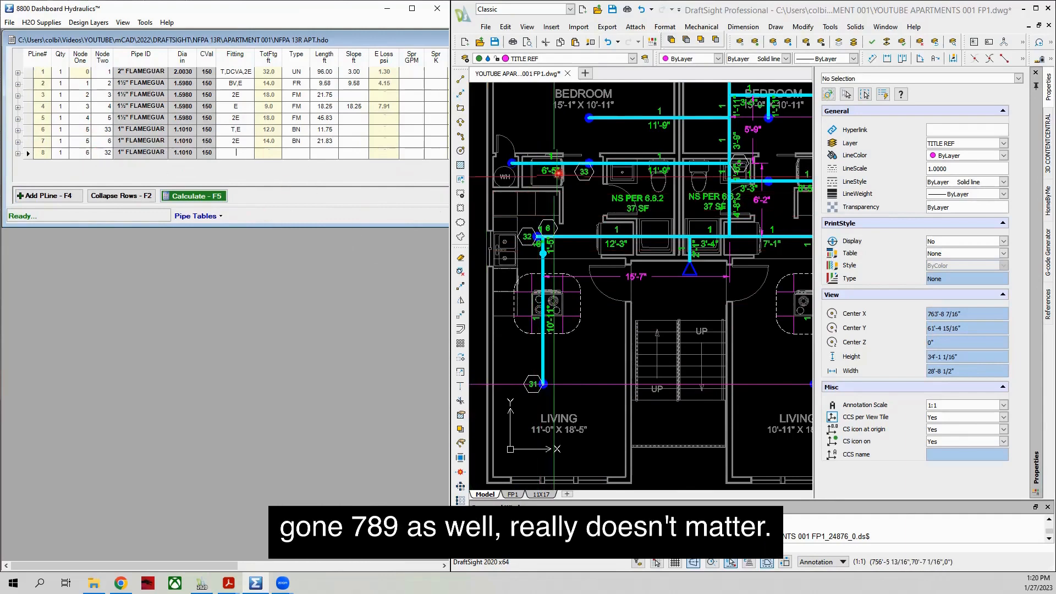
{"action": "left_click", "coordinate": [125, 155]}
{"action": "left_click", "coordinate": [108, 153]}
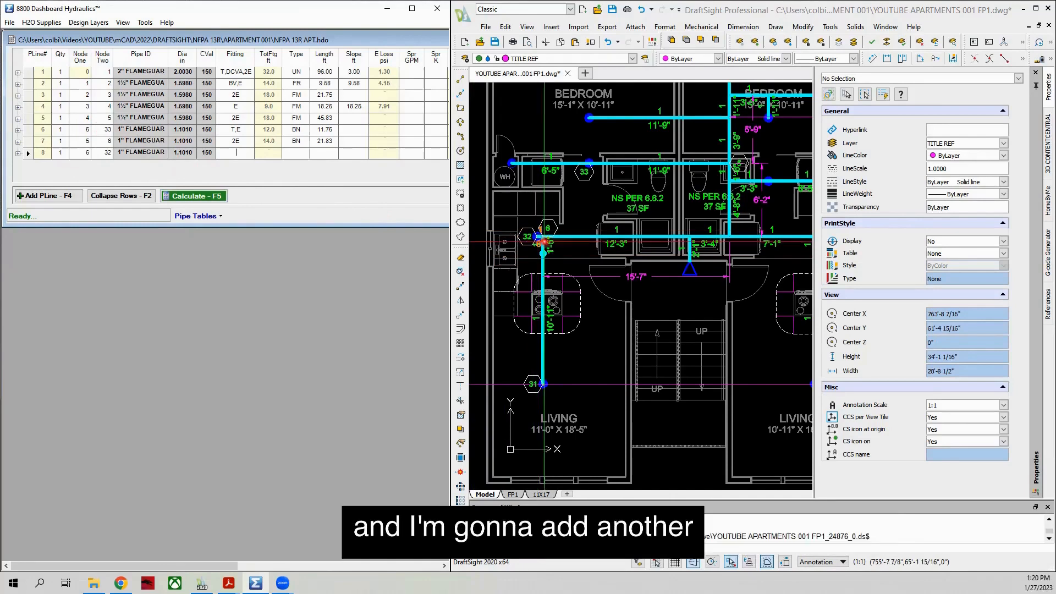
Enter 2E fittings, type BN and a 0.5 ft length for the eighth pipe line, and add a ninth pipe line.
{"action": "scroll", "coordinate": [536, 239], "scroll_direction": "up", "scroll_amount": 6}
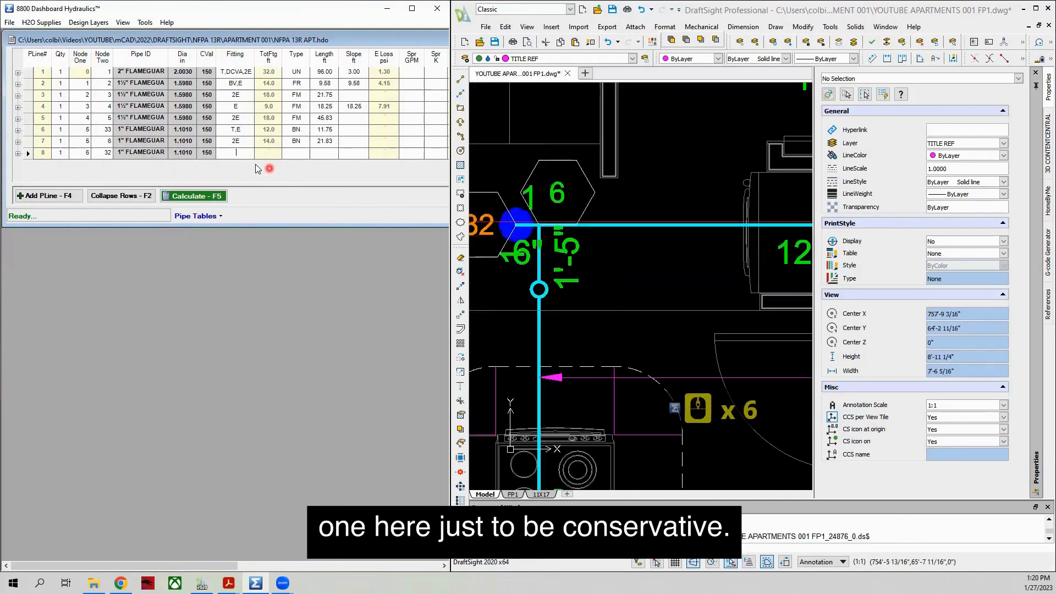
{"action": "type", "text": "2E"}
{"action": "key", "text": "Tab"}
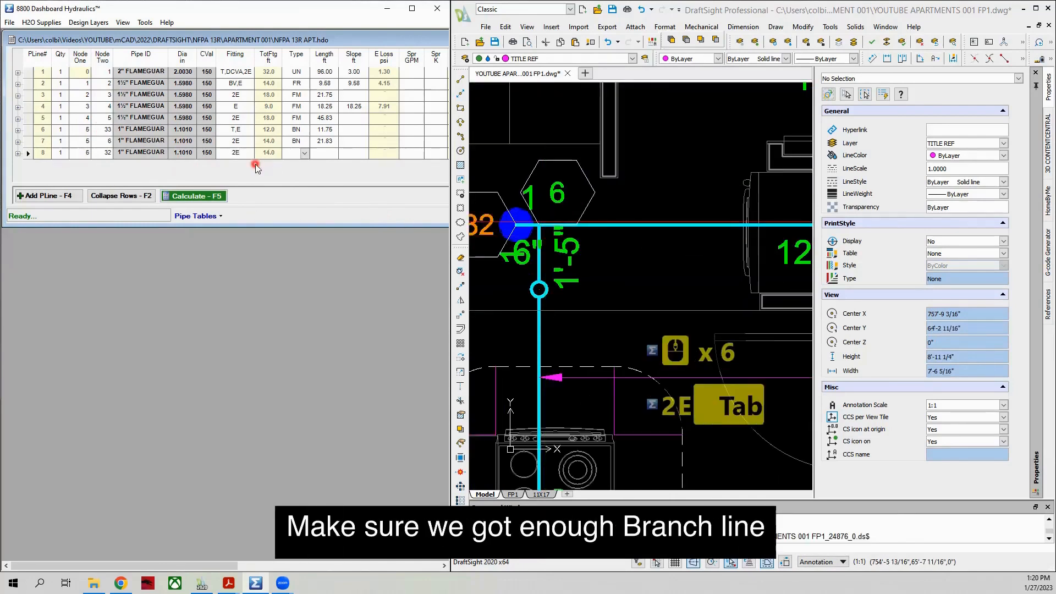
{"action": "left_click", "coordinate": [304, 154]}
{"action": "left_click", "coordinate": [308, 181]}
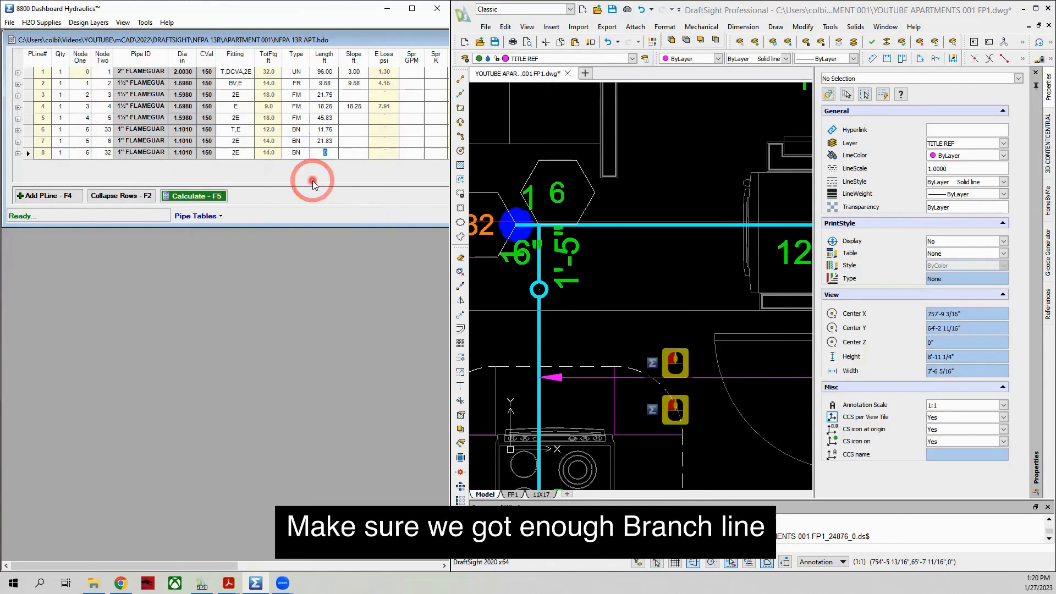
{"action": "type", "text": "."}
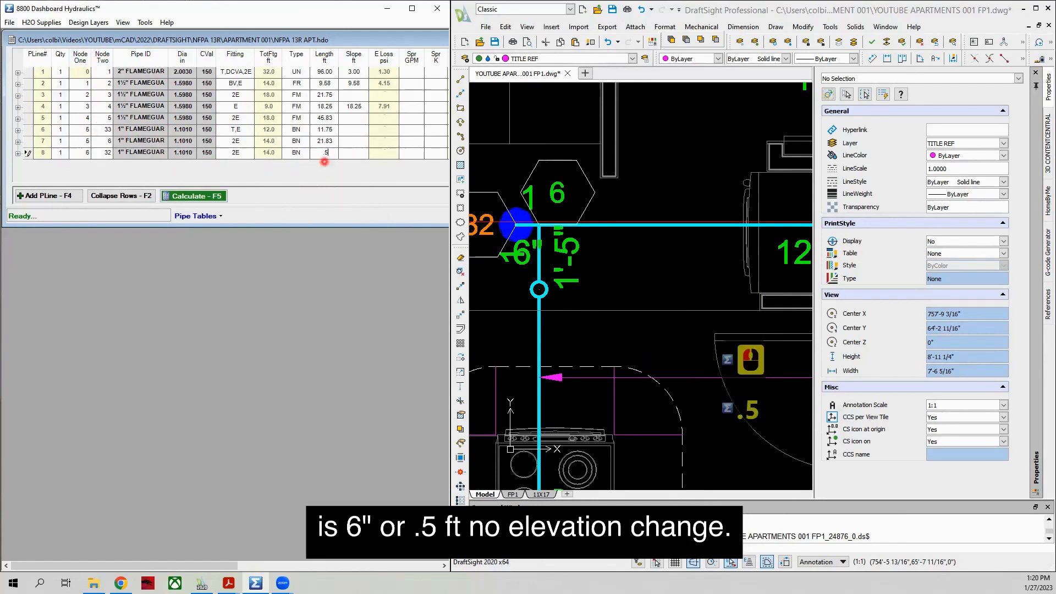
{"action": "type", "text": "5"}
{"action": "key", "text": "Tab"}
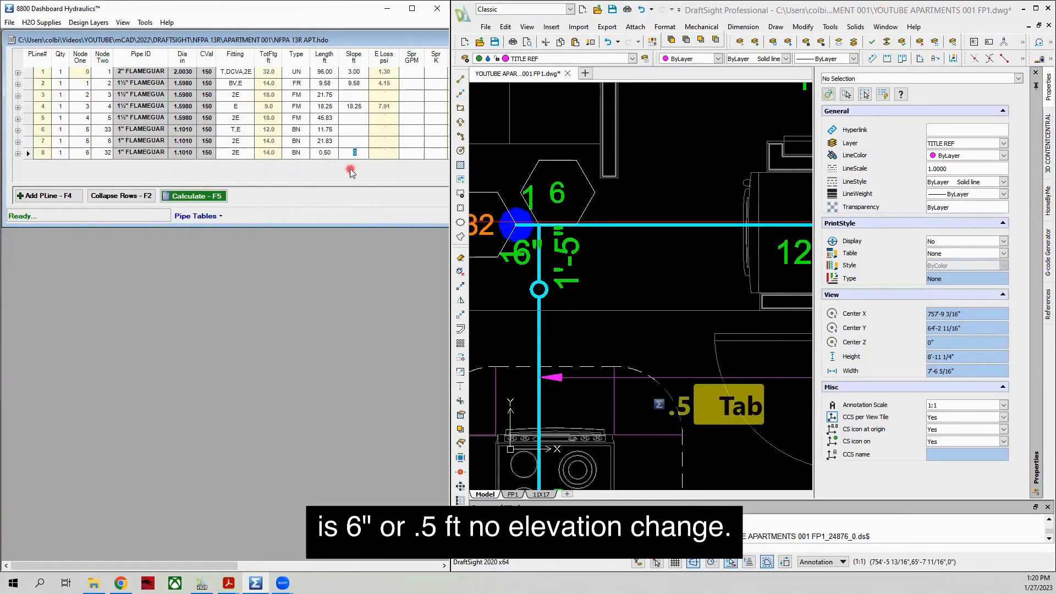
{"action": "left_click", "coordinate": [57, 196]}
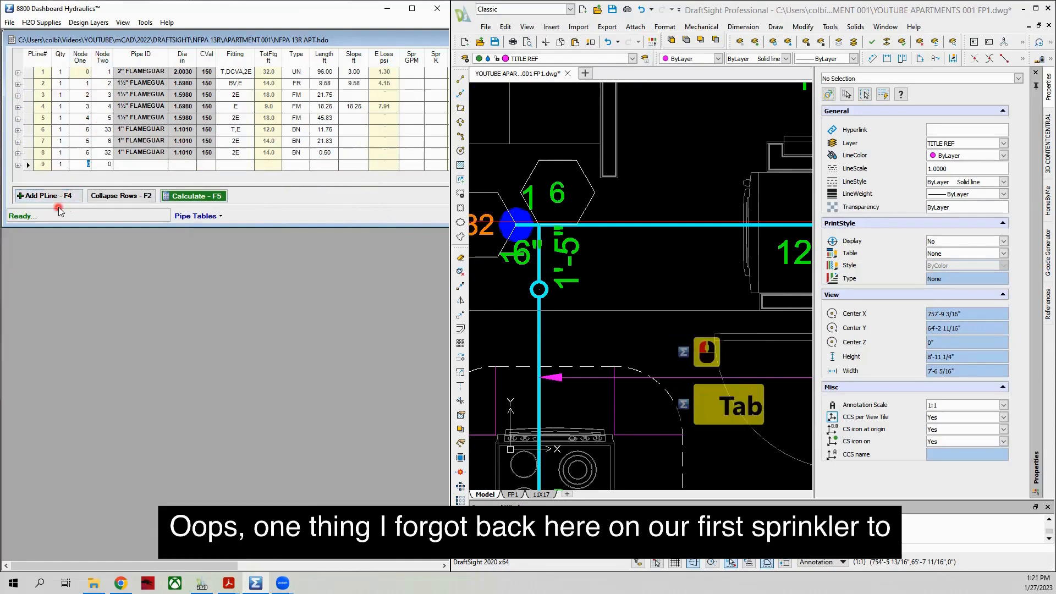
Make node 33 on the sixth pipe line a sprinkler with a flow of 16 gpm and a K-factor of 4.9.
{"action": "left_click", "coordinate": [103, 130]}
{"action": "left_click", "coordinate": [417, 129]}
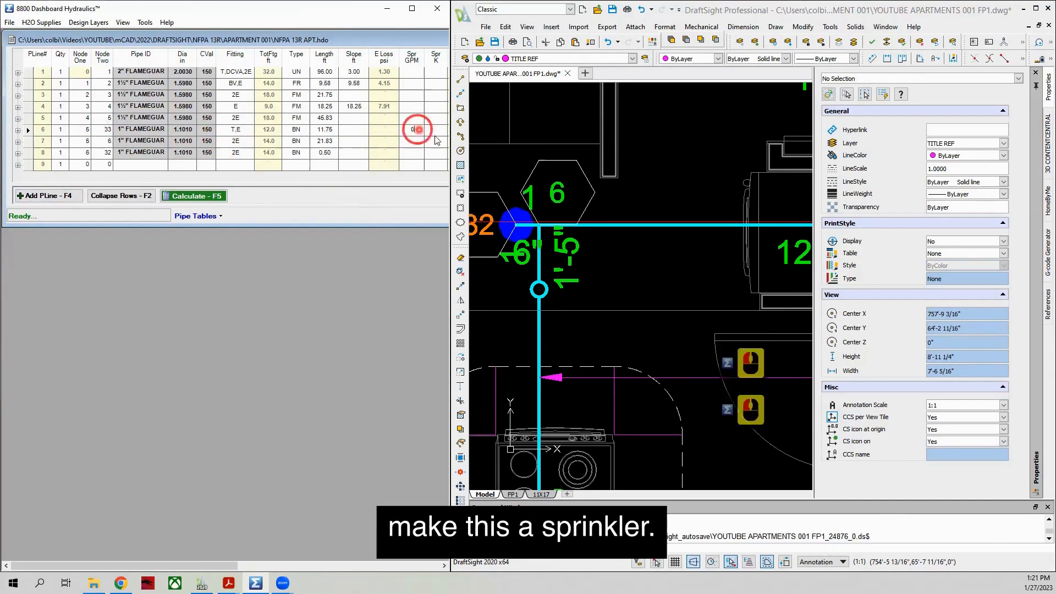
{"action": "left_click", "coordinate": [437, 140]}
{"action": "key", "text": "BackSpace"}
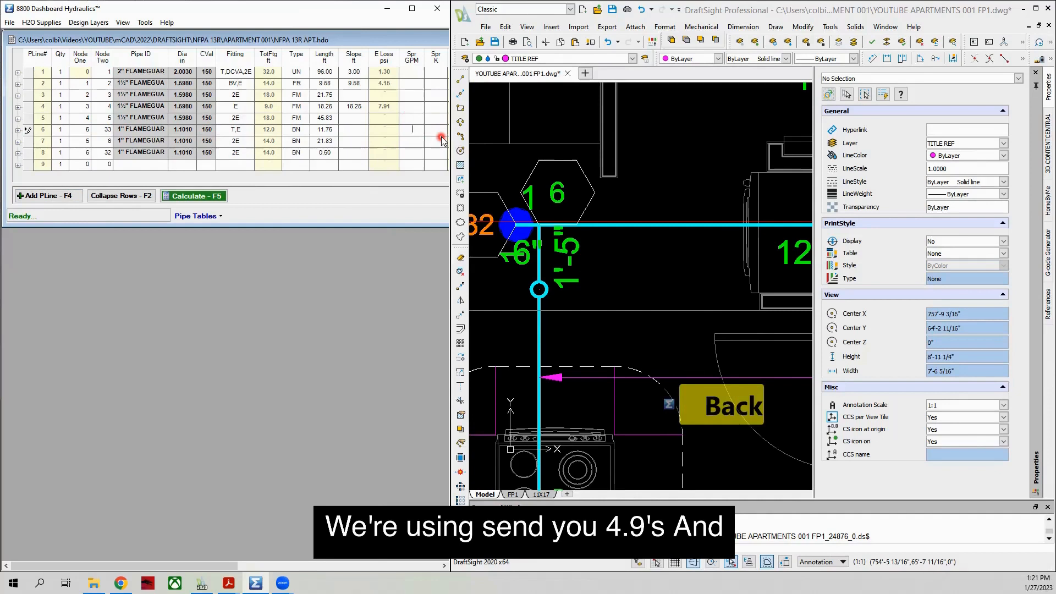
{"action": "type", "text": "16"}
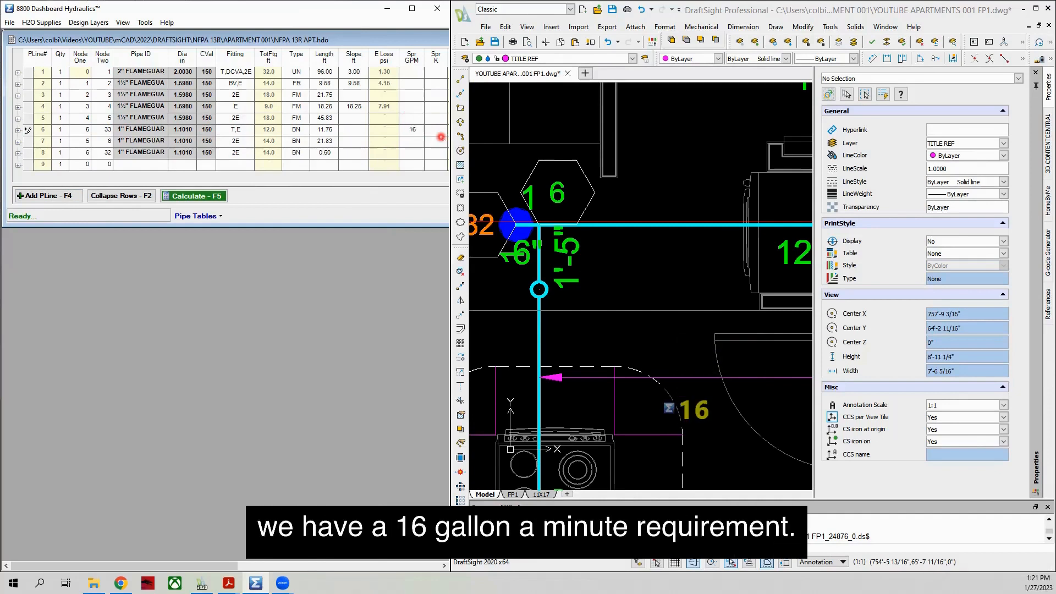
{"action": "key", "text": "Tab"}
{"action": "type", "text": "4.9"}
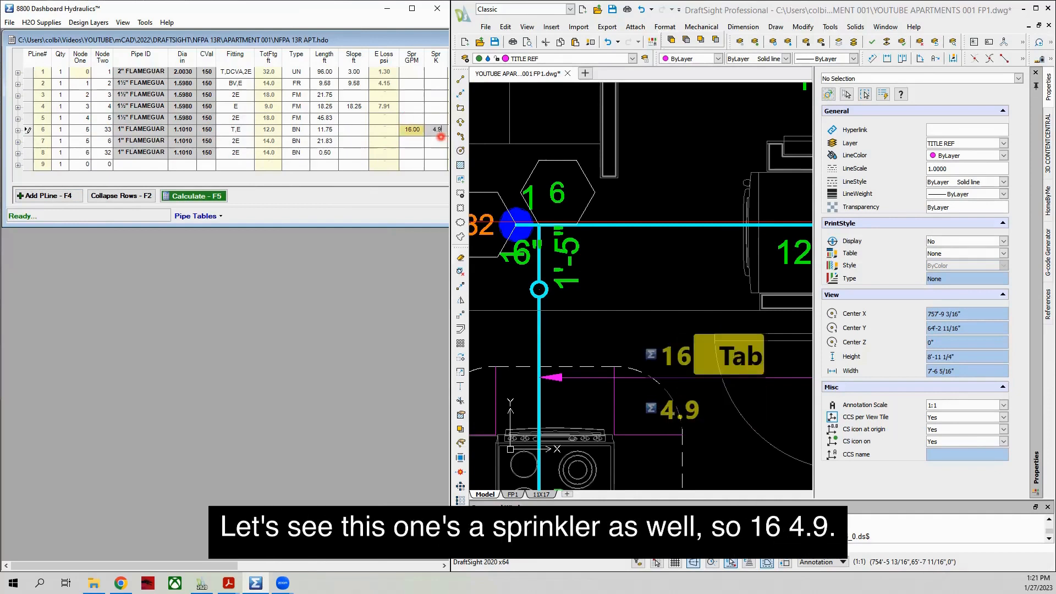
Make node 32 on the eighth pipe line a sprinkler with a flow of 16 gpm and a K-factor of 4.9.
{"action": "double_click", "coordinate": [410, 153]}
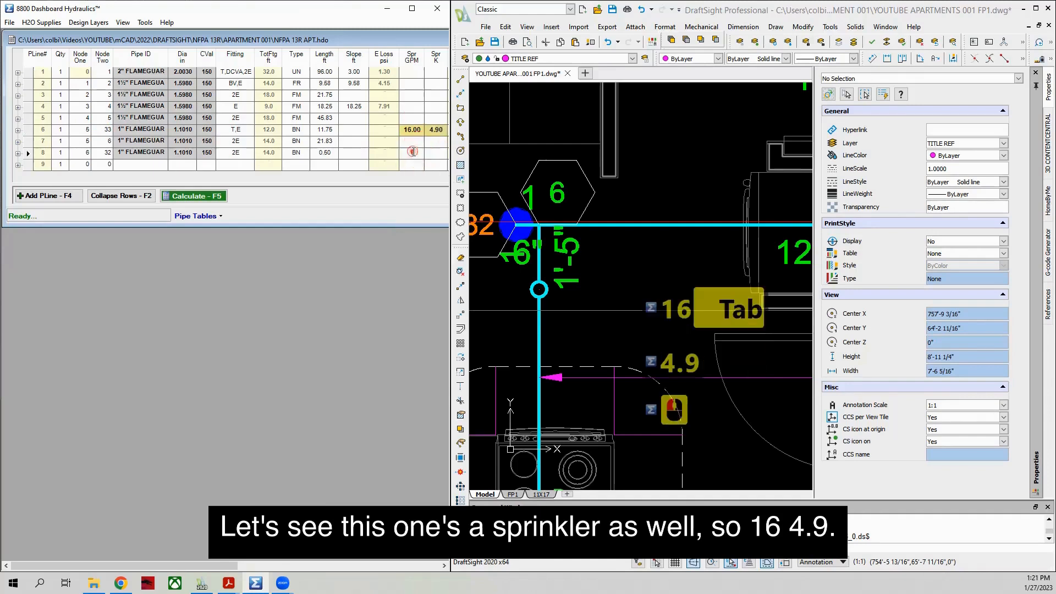
{"action": "left_click", "coordinate": [411, 152]}
{"action": "type", "text": "16+"}
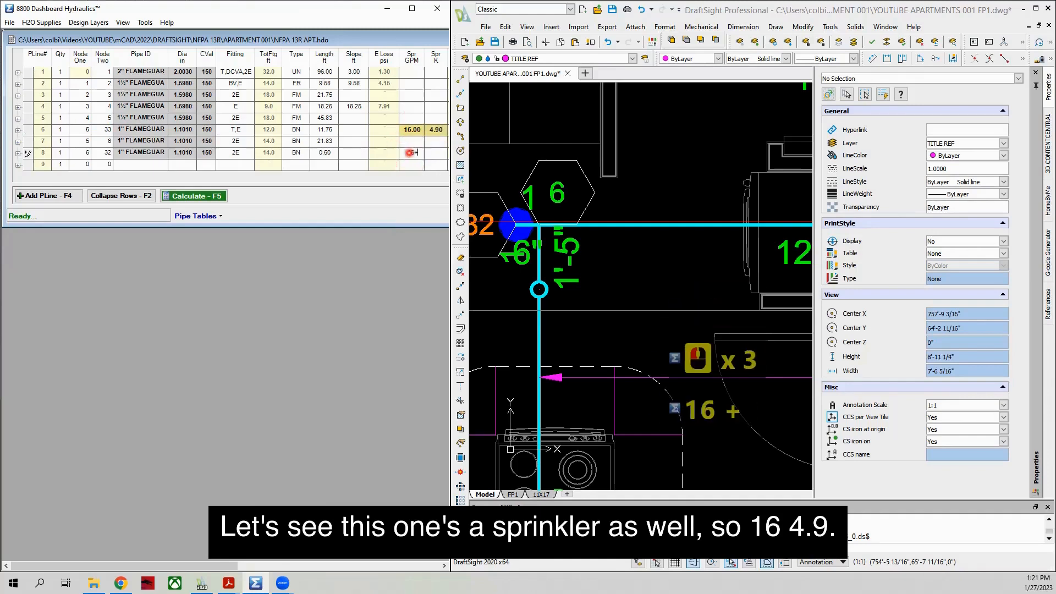
{"action": "key", "text": "BackSpace"}
{"action": "key", "text": "Tab"}
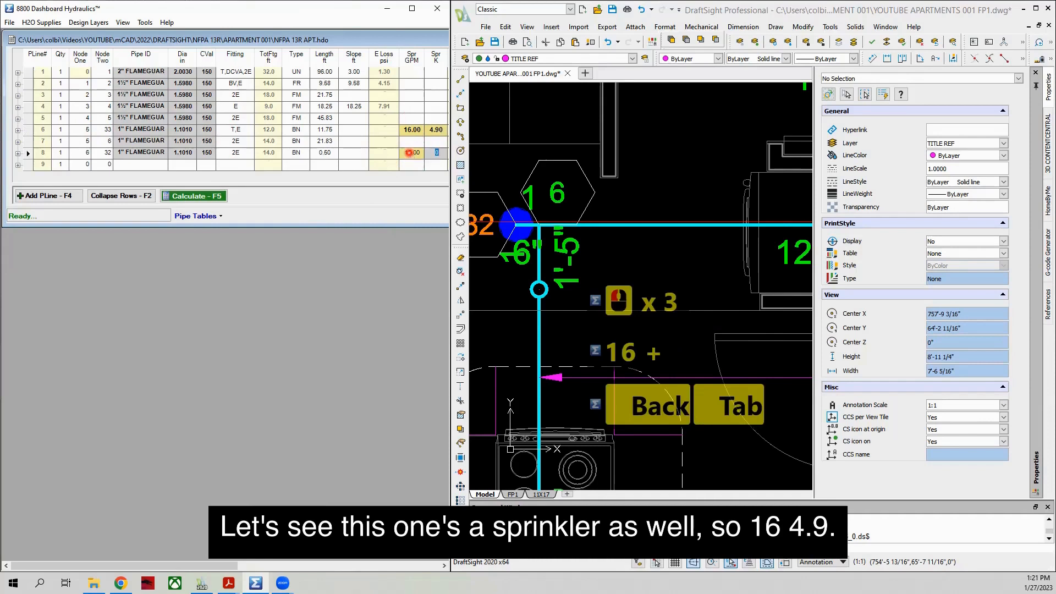
{"action": "type", "text": "4.9"}
{"action": "key", "text": "Tab"}
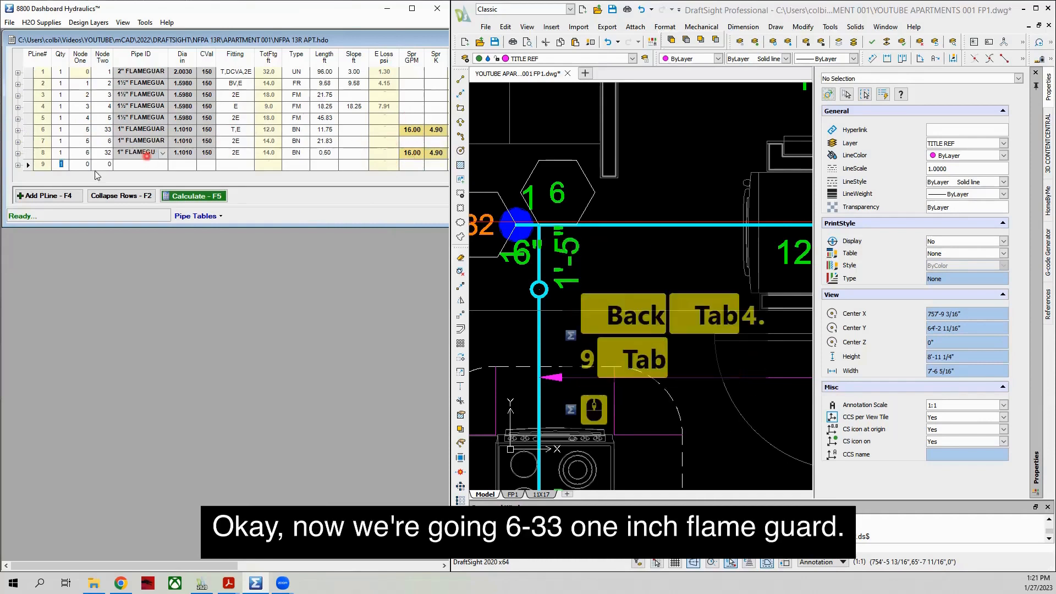
Define the ninth pipe line from node 6 to node 33 with 1" FLAMEGUARD pipe.
{"action": "key", "text": "Tab"}
{"action": "type", "text": "6"}
{"action": "key", "text": "Tab"}
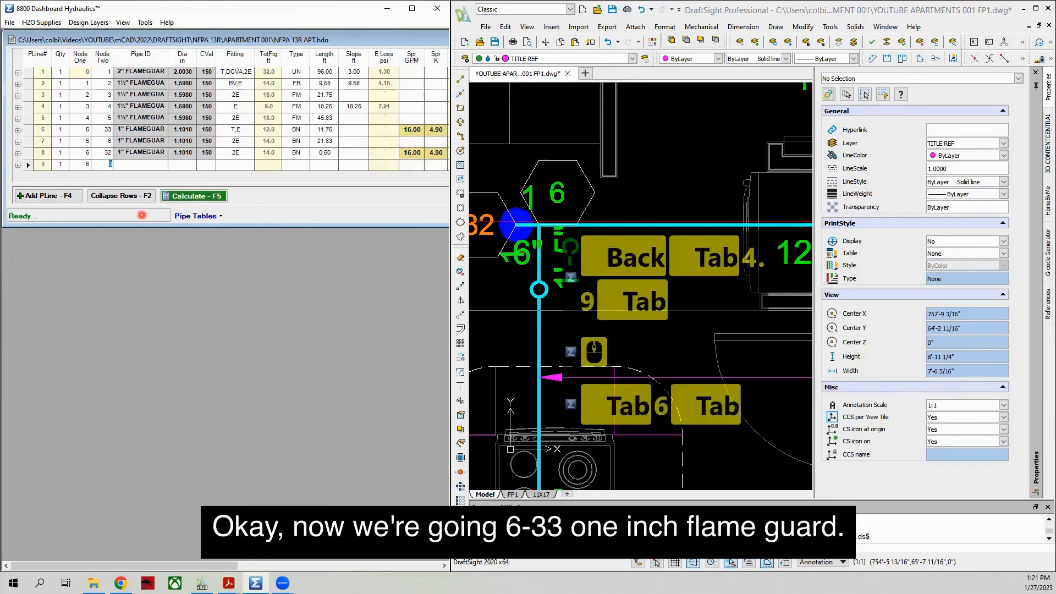
{"action": "type", "text": "33"}
{"action": "key", "text": "Tab"}
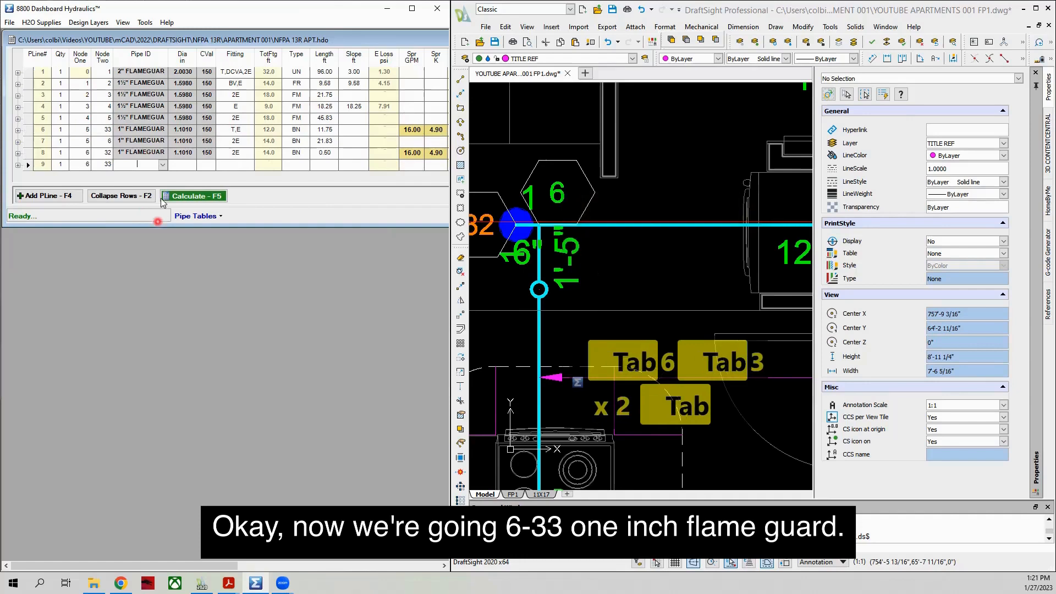
{"action": "left_click", "coordinate": [162, 164]}
{"action": "left_click", "coordinate": [140, 226]}
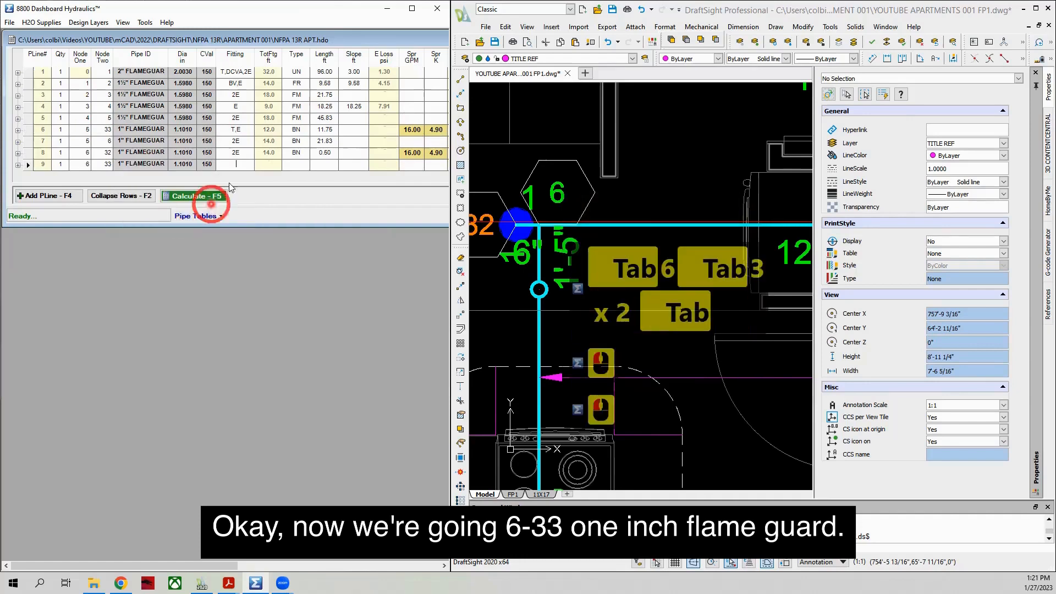
Locate the riser nipple section in the drawing and set the ninth pipe line's slope to 5.67 ft.
{"action": "left_click", "coordinate": [236, 164]}
{"action": "left_click", "coordinate": [427, 272]}
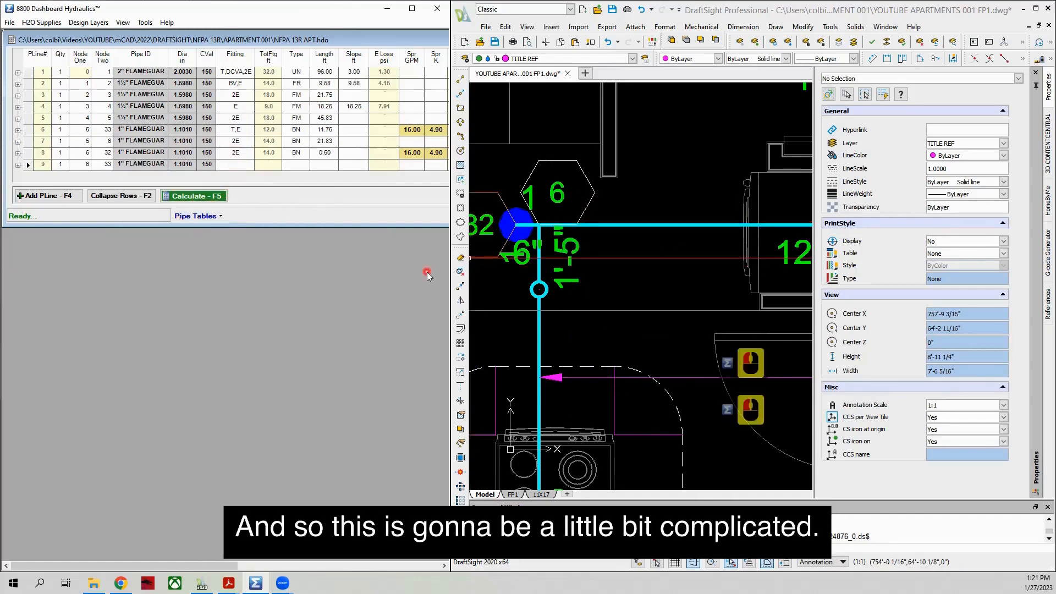
{"action": "scroll", "coordinate": [621, 300], "scroll_direction": "down", "scroll_amount": 3}
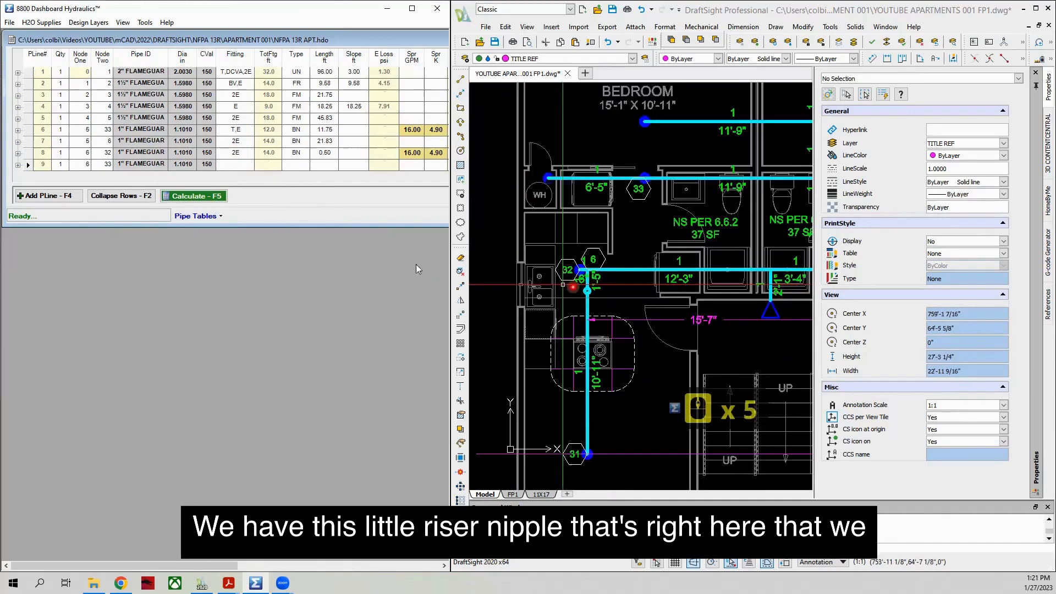
{"action": "scroll", "coordinate": [556, 259], "scroll_direction": "down", "scroll_amount": 3}
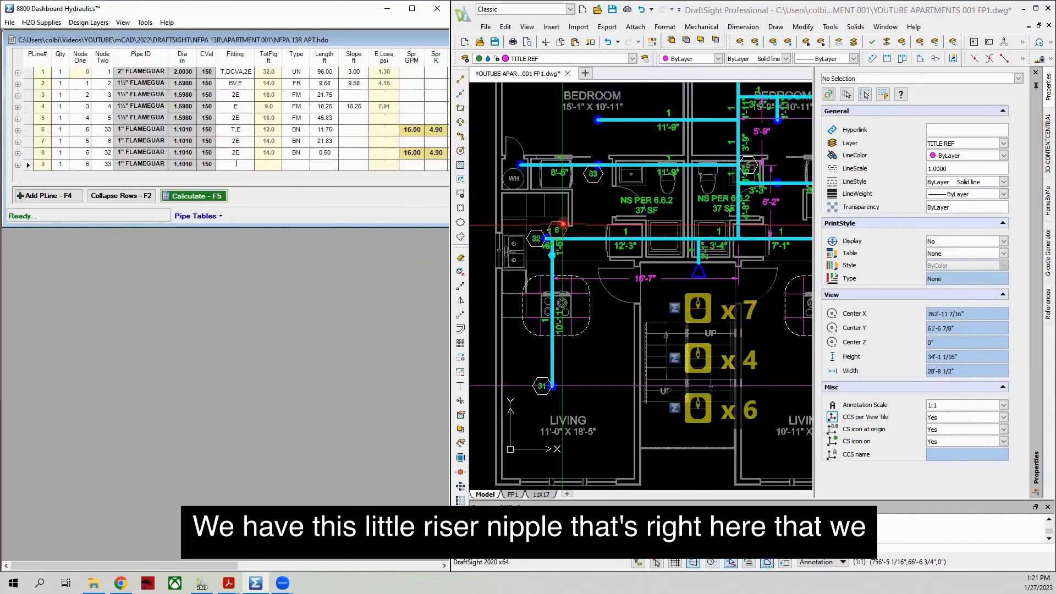
{"action": "scroll", "coordinate": [557, 259], "scroll_direction": "up", "scroll_amount": 2}
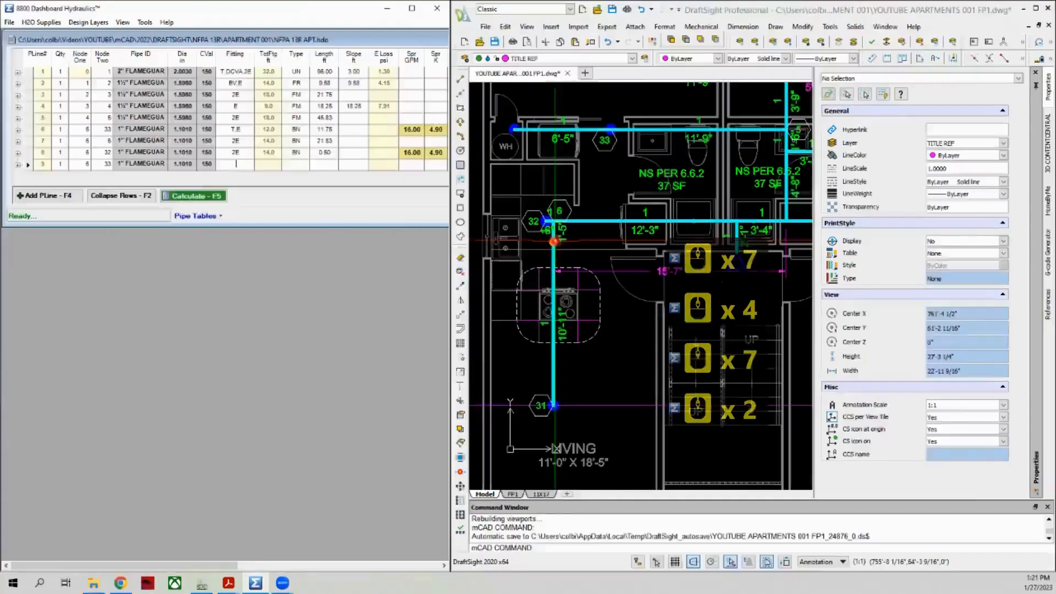
{"action": "scroll", "coordinate": [571, 165], "scroll_direction": "down", "scroll_amount": 5}
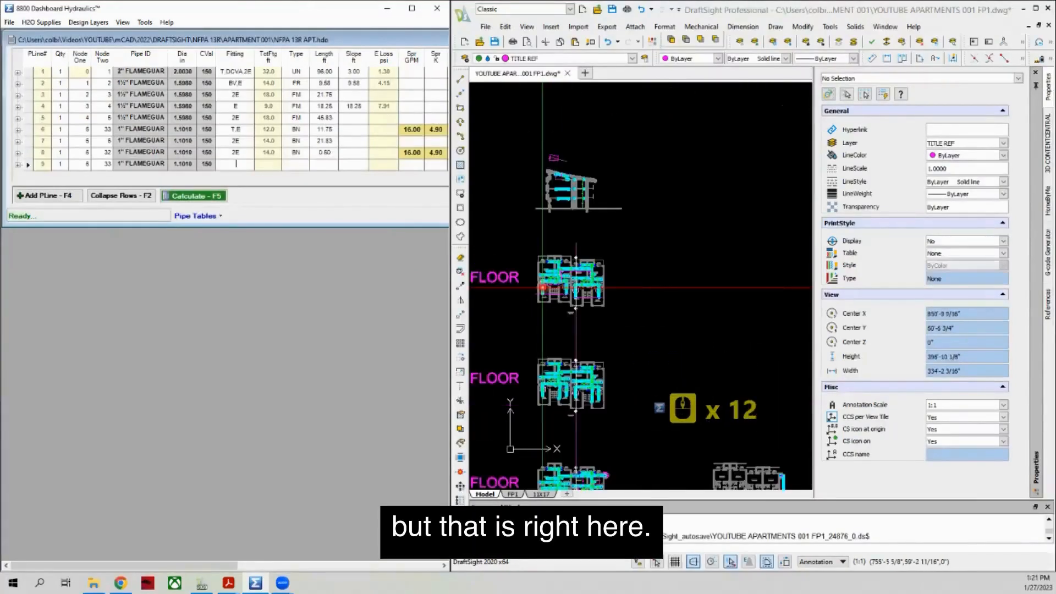
{"action": "scroll", "coordinate": [571, 165], "scroll_direction": "up", "scroll_amount": 10}
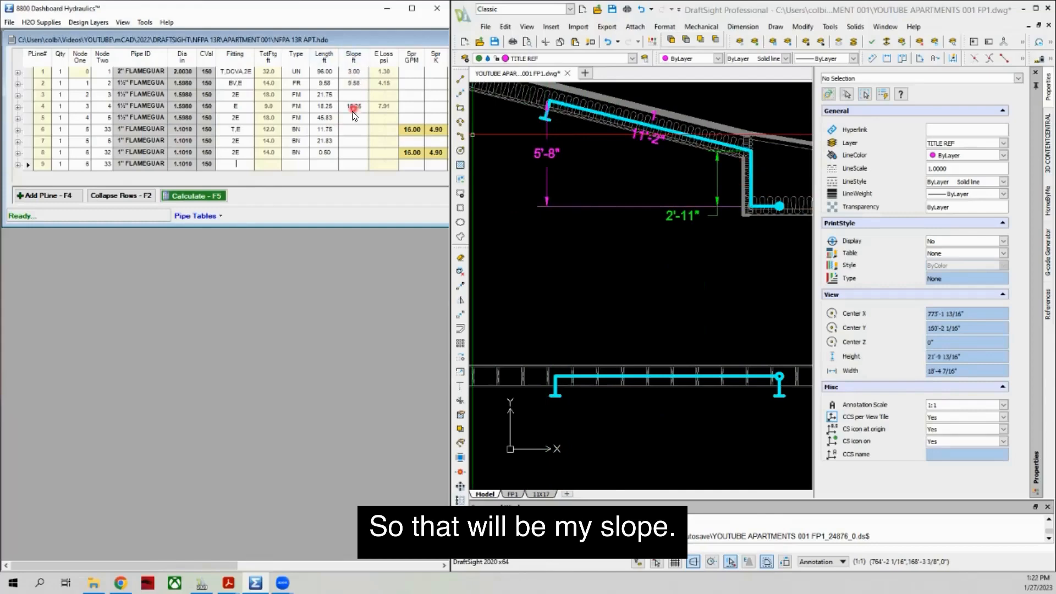
{"action": "left_click", "coordinate": [354, 164]}
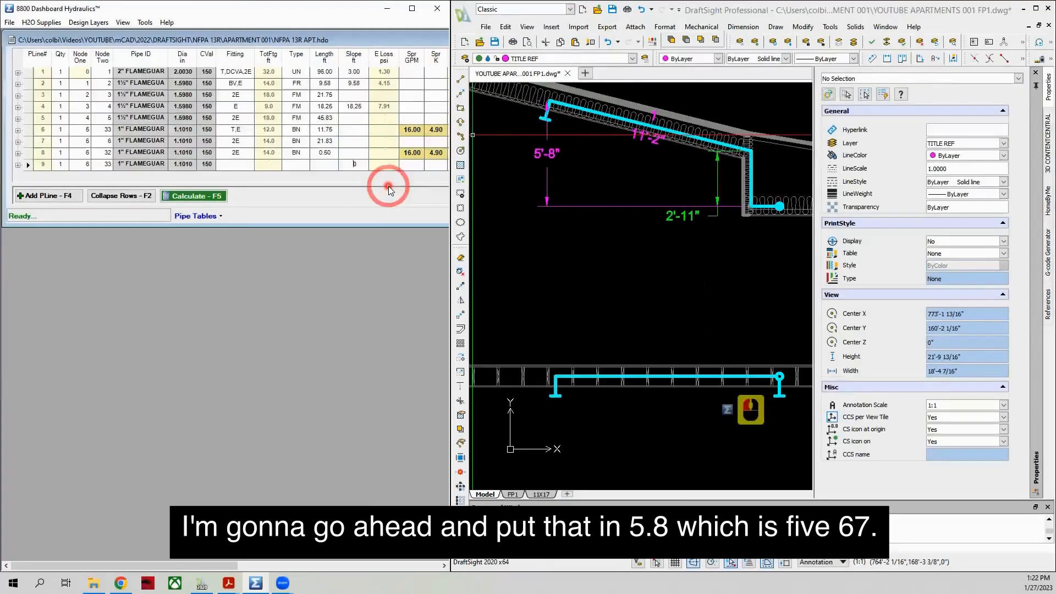
{"action": "type", "text": "5"}
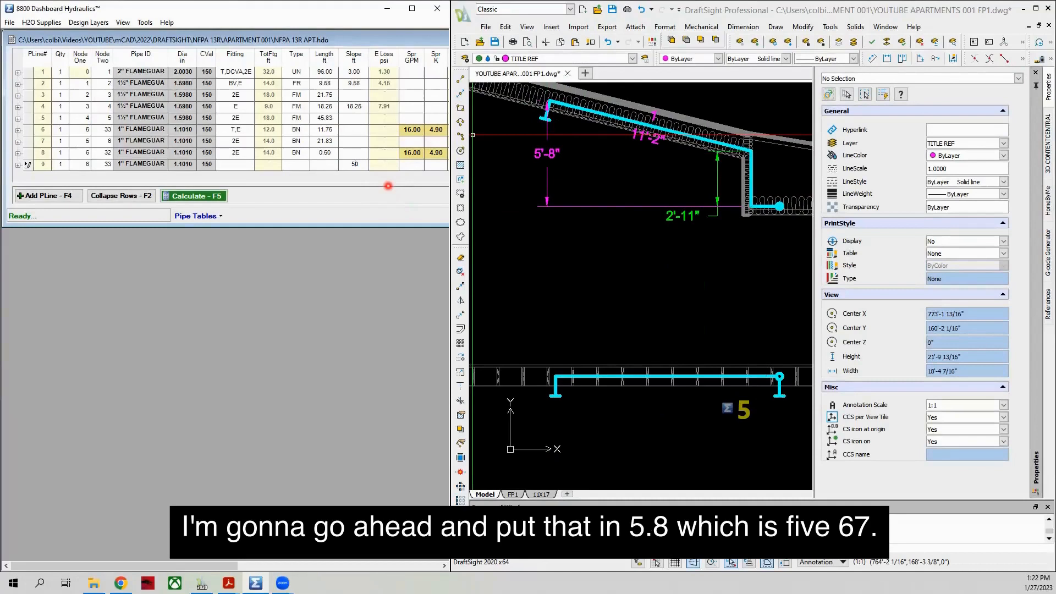
{"action": "type", "text": ".67"}
{"action": "key", "text": "Tab"}
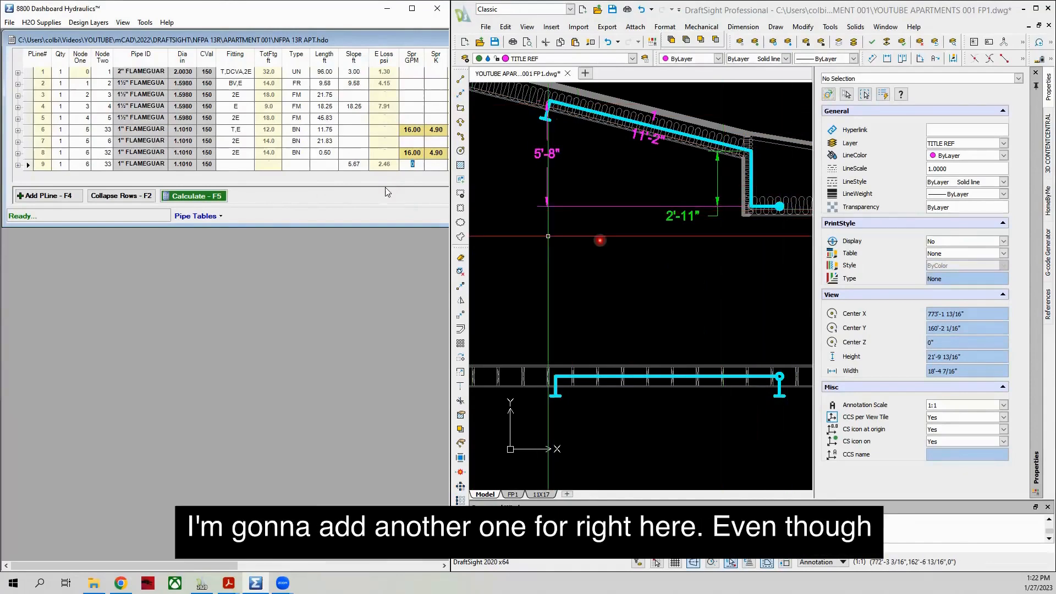
Enter 4E fittings, type BN and a 15.25 ft length for the ninth pipe line.
{"action": "left_click", "coordinate": [235, 164]}
{"action": "type", "text": "4"}
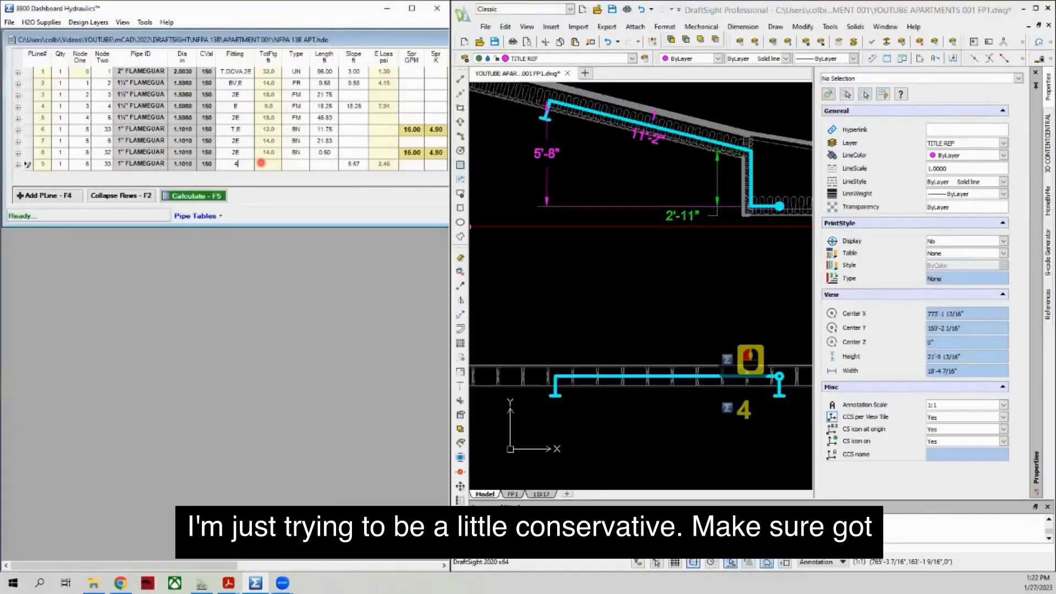
{"action": "type", "text": "E"}
{"action": "key", "text": "Tab"}
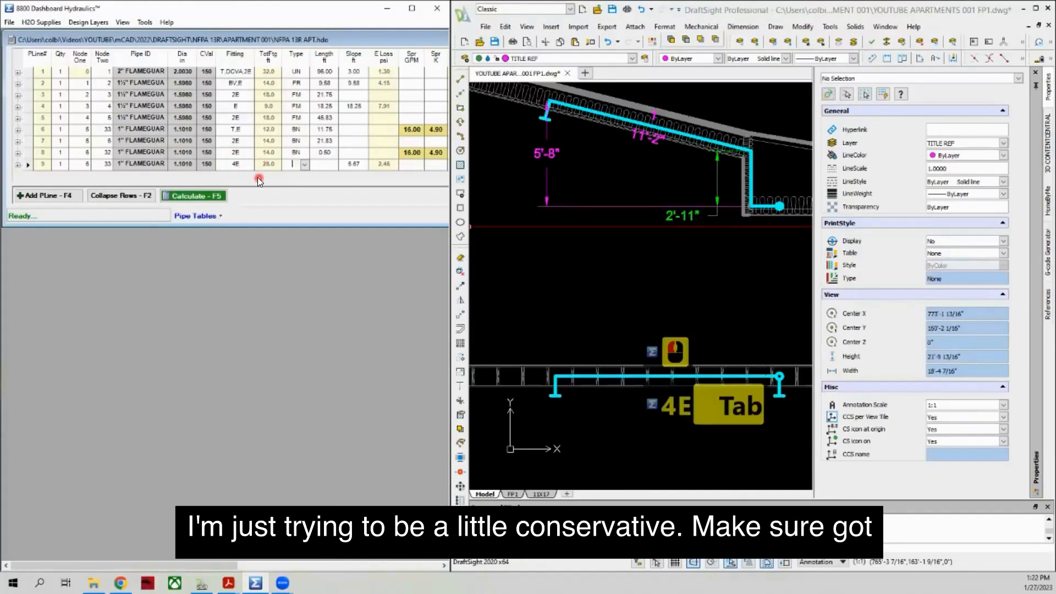
{"action": "left_click", "coordinate": [305, 164]}
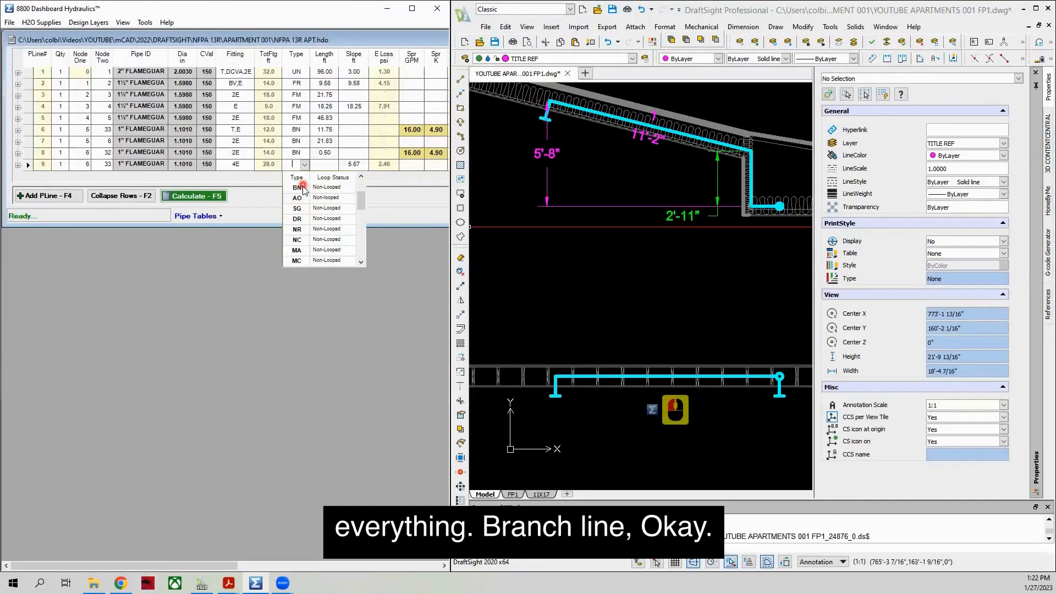
{"action": "left_click", "coordinate": [303, 187]}
{"action": "left_click", "coordinate": [334, 174]}
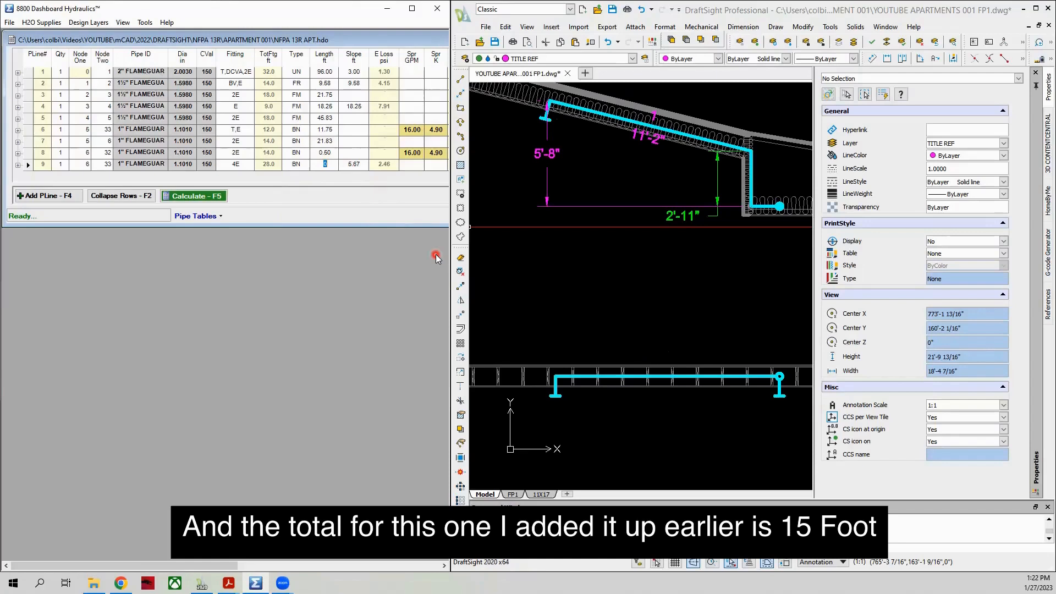
{"action": "type", "text": "15.25"}
{"action": "key", "text": "Tab"}
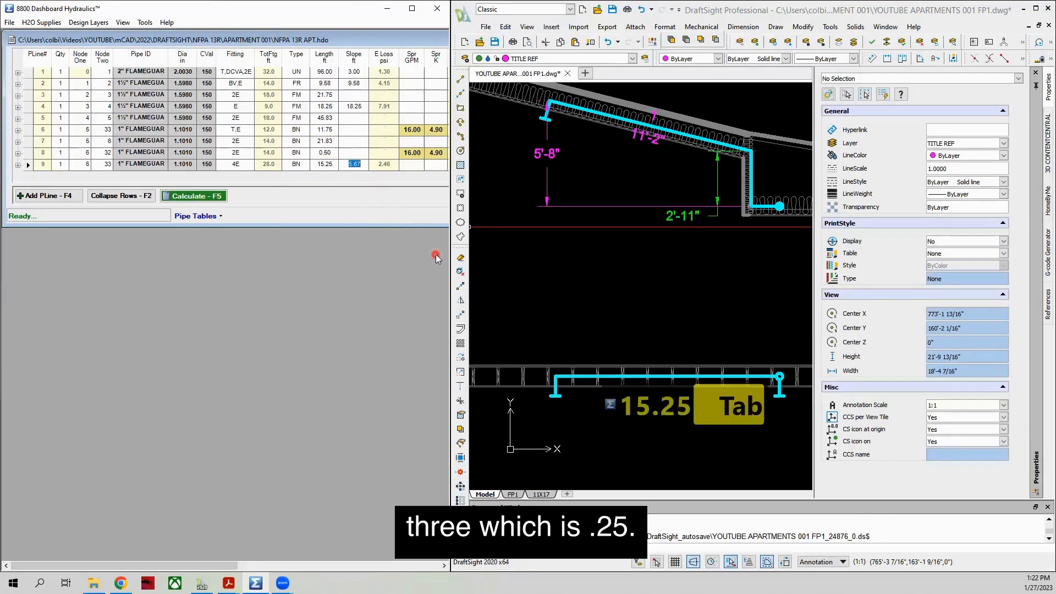
Give node 33 on the ninth pipe line a sprinkler flow of 16 gpm and a K-factor of 4.9, and save the file.
{"action": "key", "text": "Tab"}
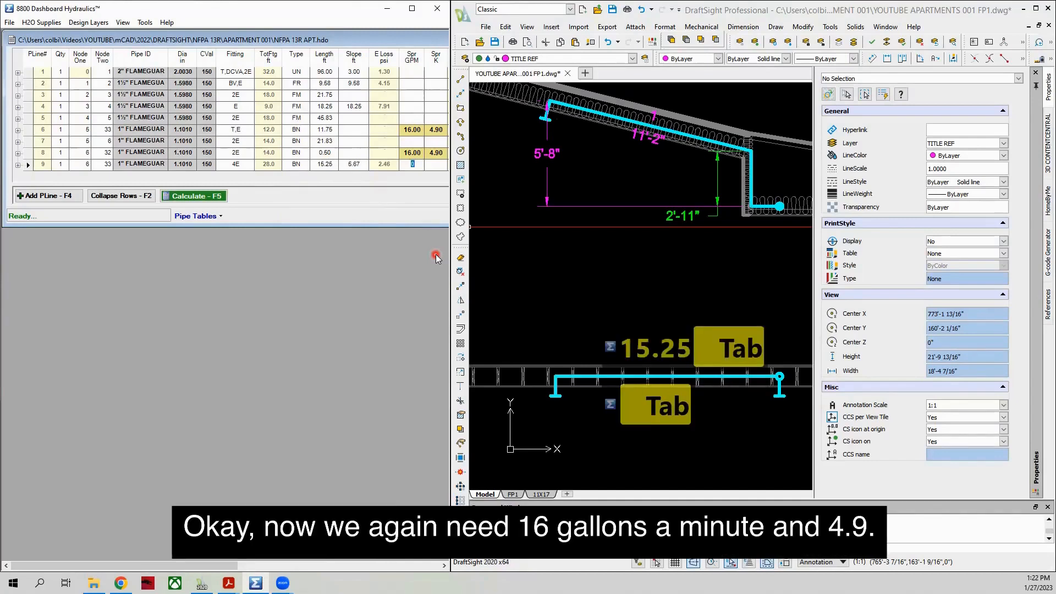
{"action": "type", "text": "16"}
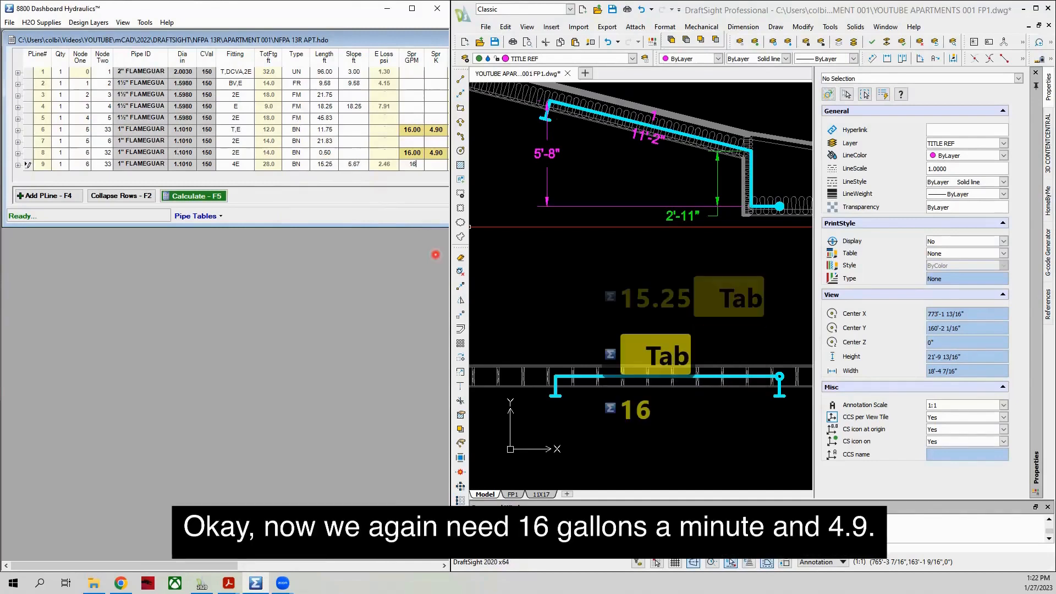
{"action": "key", "text": "Tab"}
{"action": "type", "text": "4.9"}
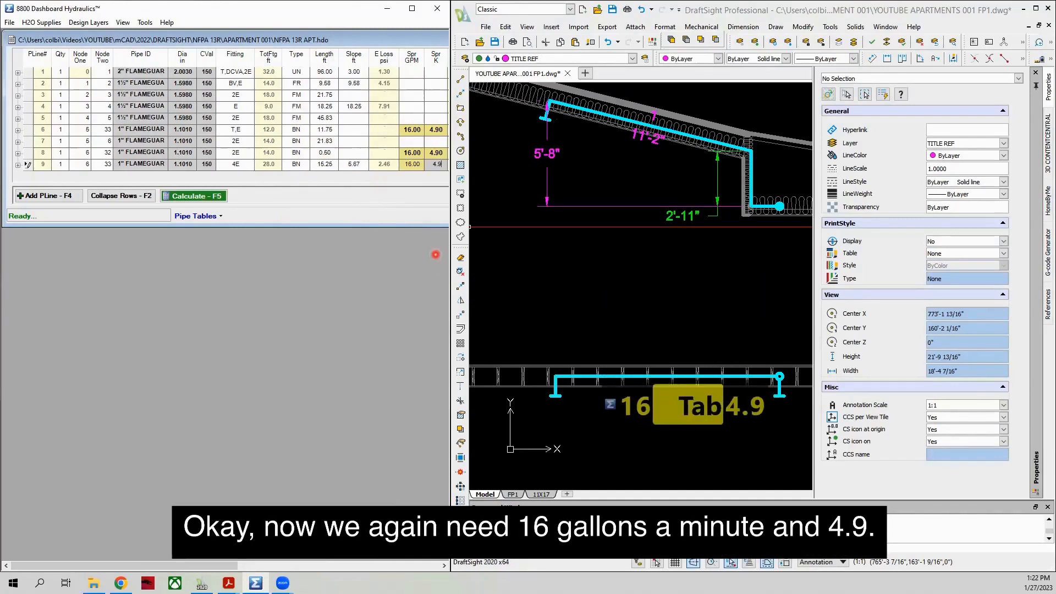
{"action": "left_click", "coordinate": [412, 8]}
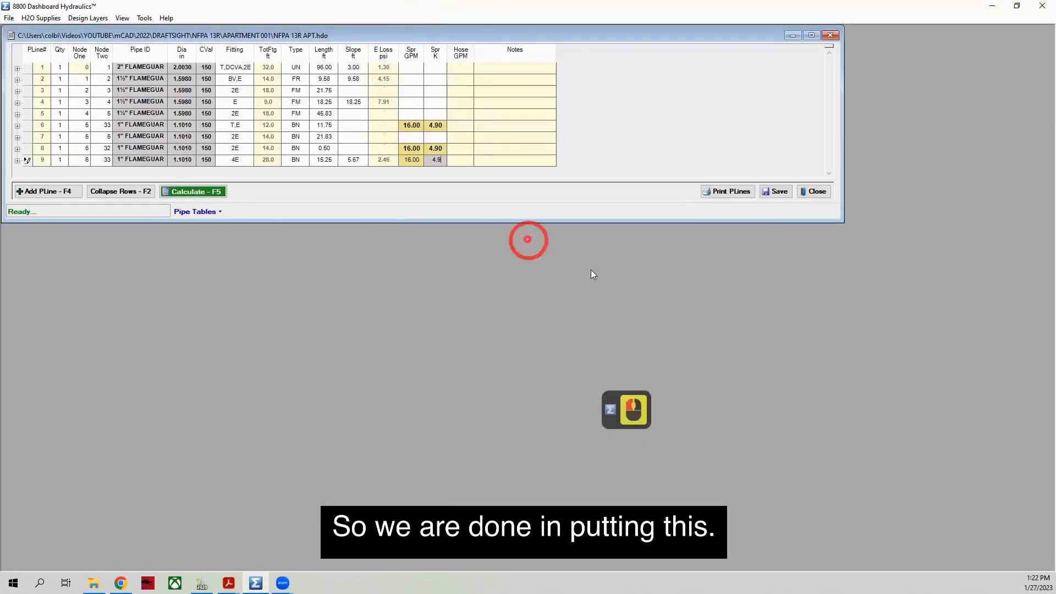
{"action": "left_click", "coordinate": [778, 192]}
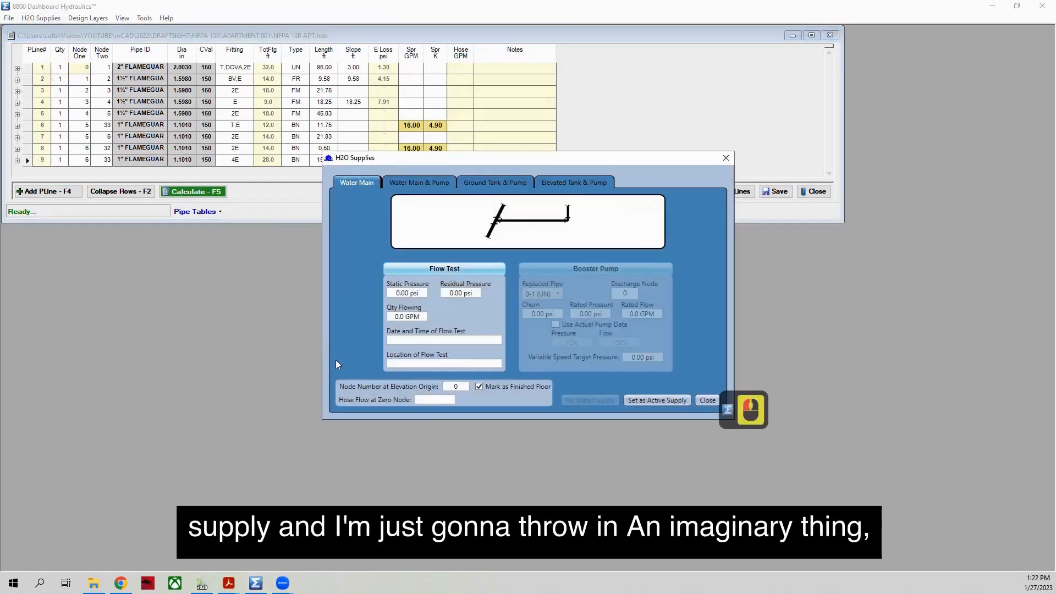
Enter the water main flow test with 55 psi static pressure, 50 psi residual pressure and 900 GPM flowing.
{"action": "left_click", "coordinate": [413, 294]}
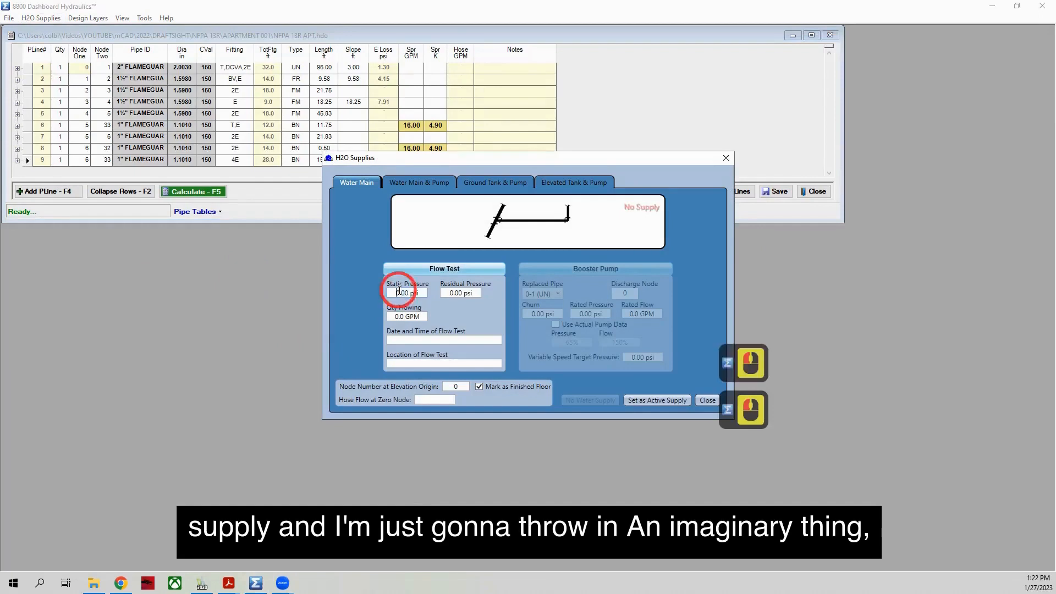
{"action": "left_click", "coordinate": [389, 295]}
{"action": "type", "text": "55"}
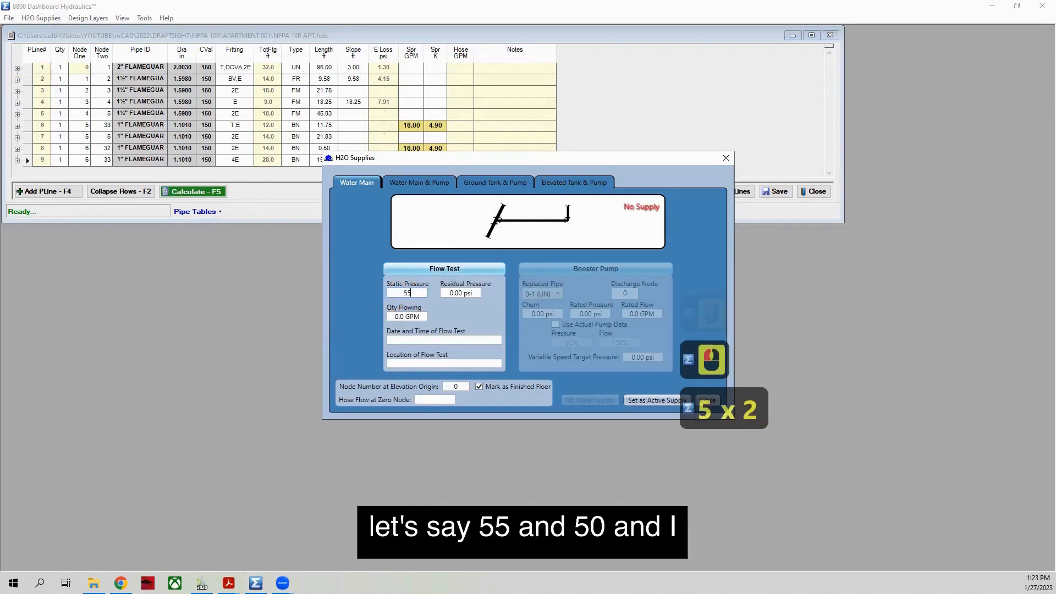
{"action": "key", "text": "Tab"}
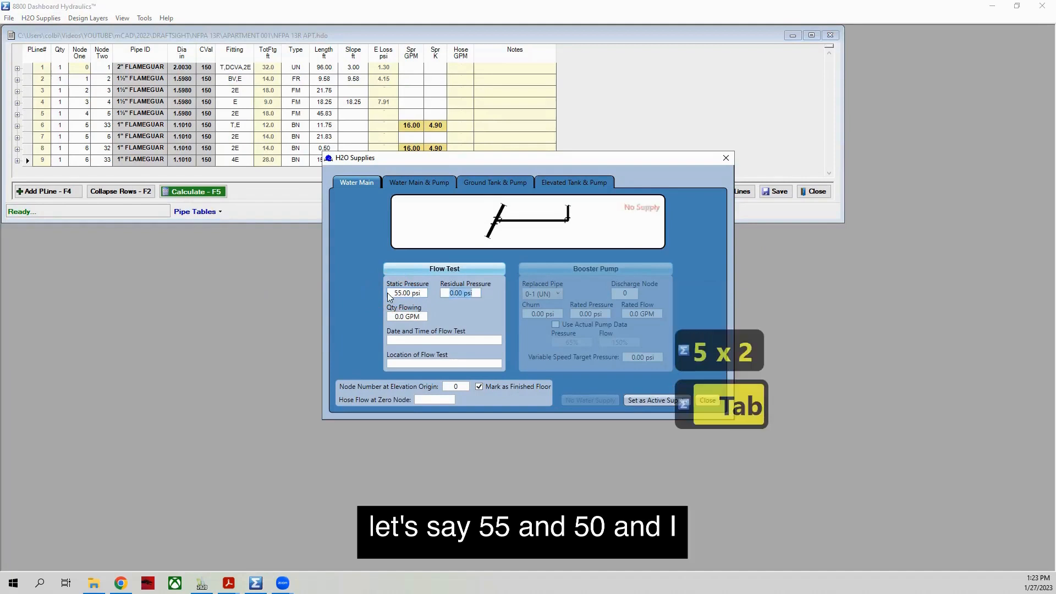
{"action": "type", "text": "50"}
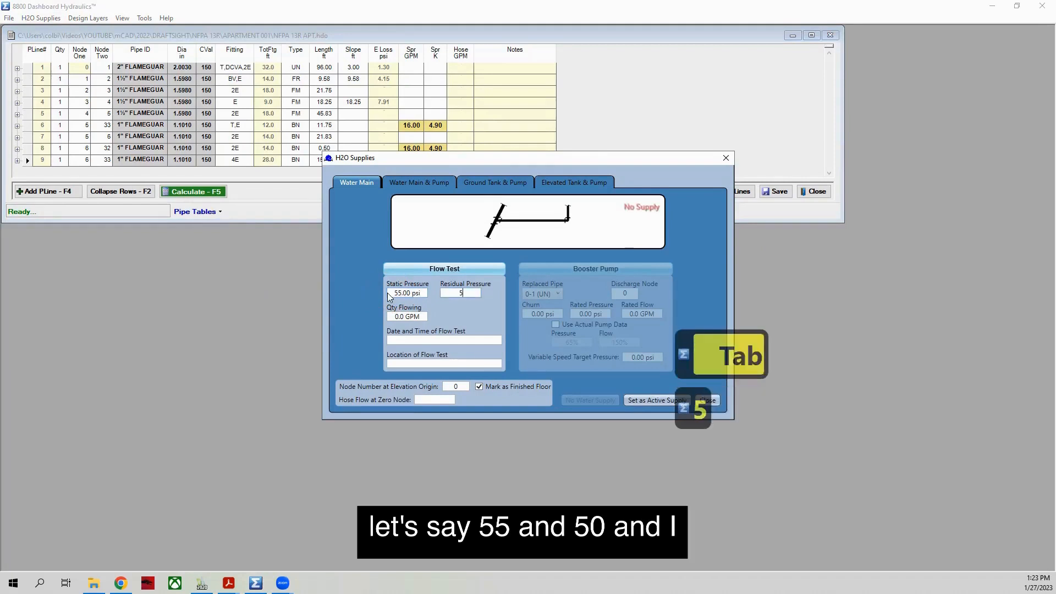
{"action": "key", "text": "Tab"}
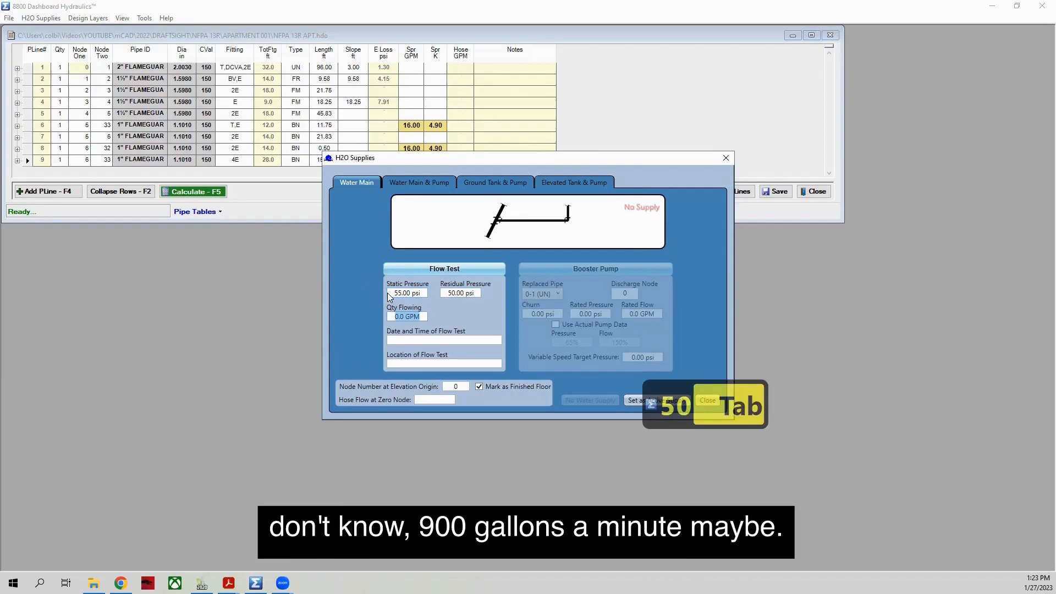
{"action": "type", "text": "900"}
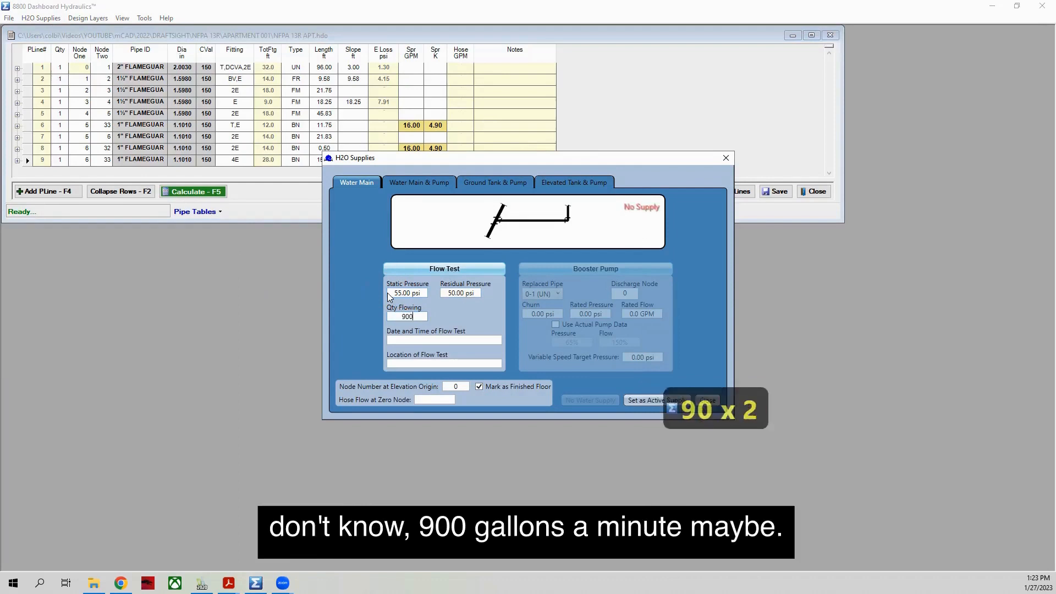
{"action": "key", "text": "Tab"}
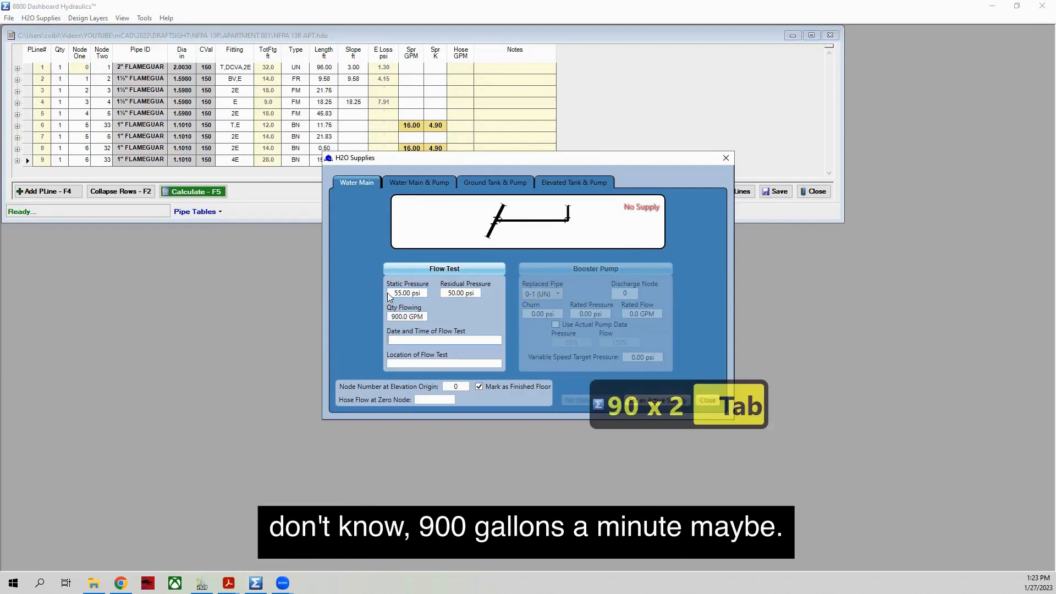
Set the node number at elevation origin to 1 and make the water main the active supply.
{"action": "left_click", "coordinate": [448, 390]}
{"action": "type", "text": "1"}
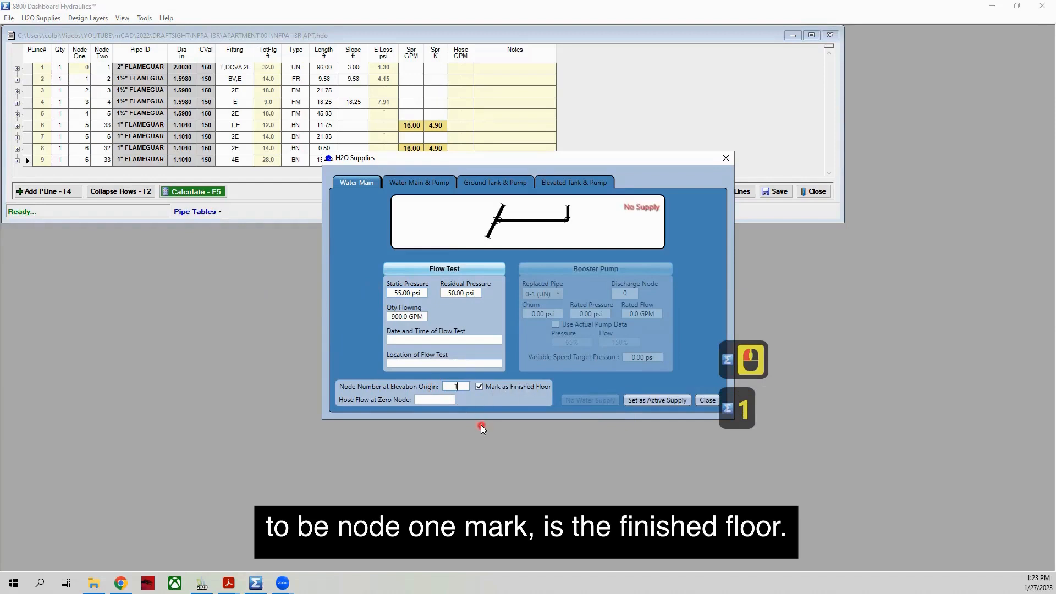
{"action": "left_click", "coordinate": [519, 424]}
{"action": "left_click", "coordinate": [672, 401]}
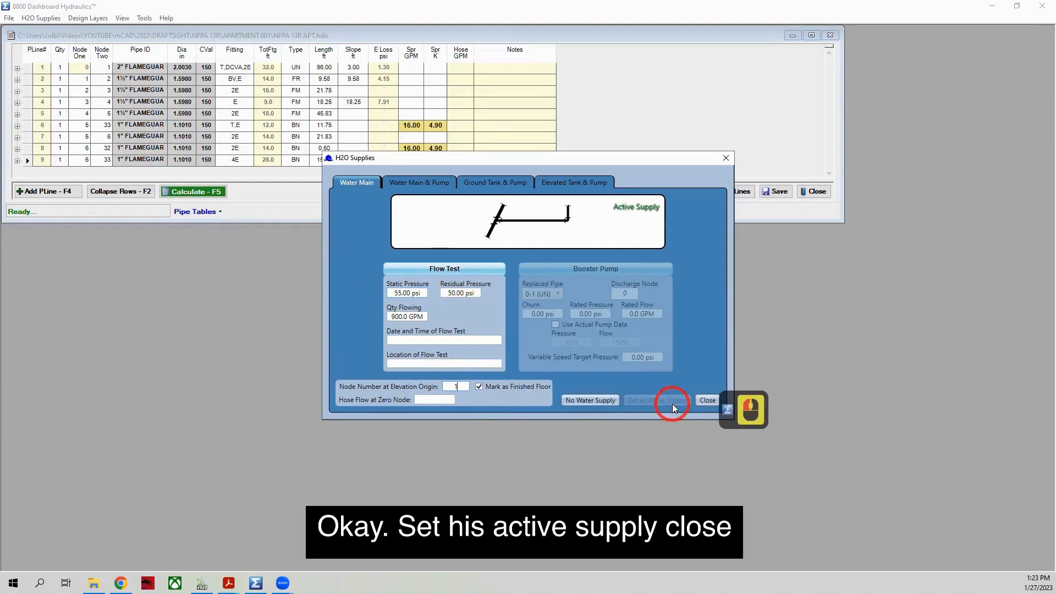
{"action": "left_click", "coordinate": [707, 400]}
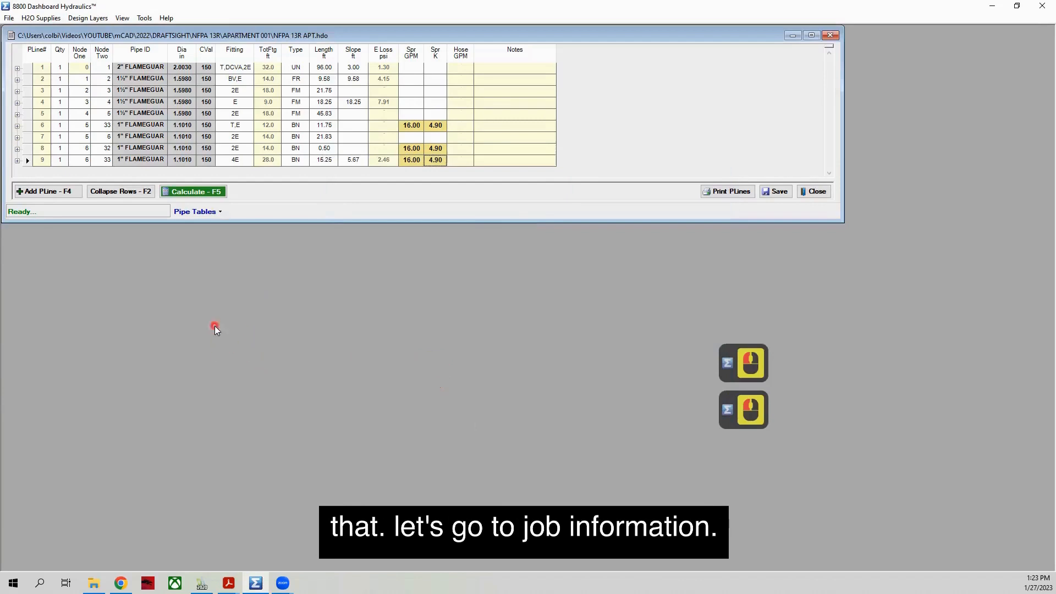
Enter YOUR JOB NAME as the first project title in the job information.
{"action": "left_click", "coordinate": [122, 18]}
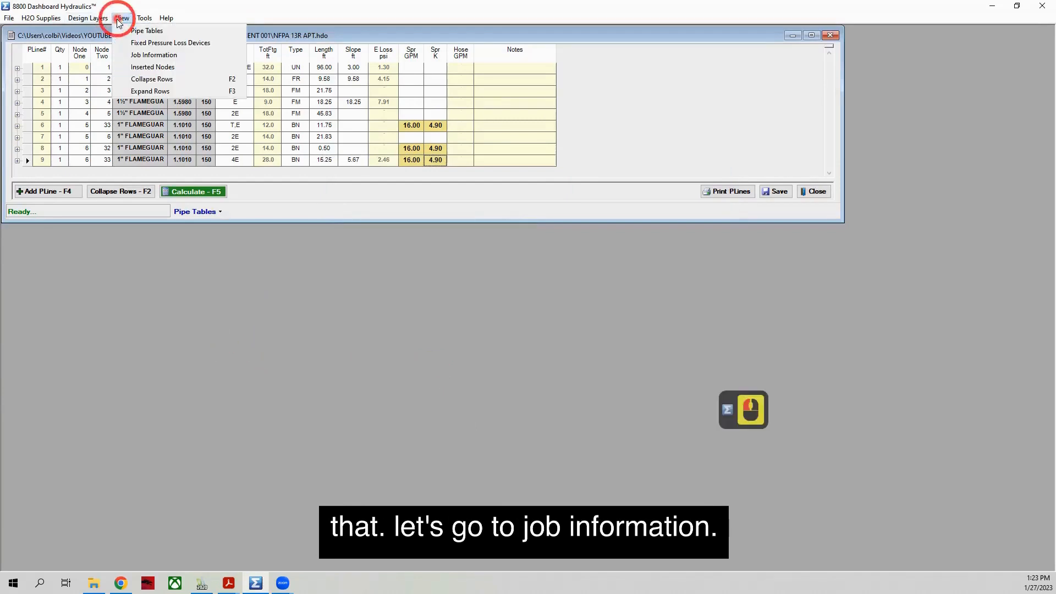
{"action": "left_click", "coordinate": [148, 55]}
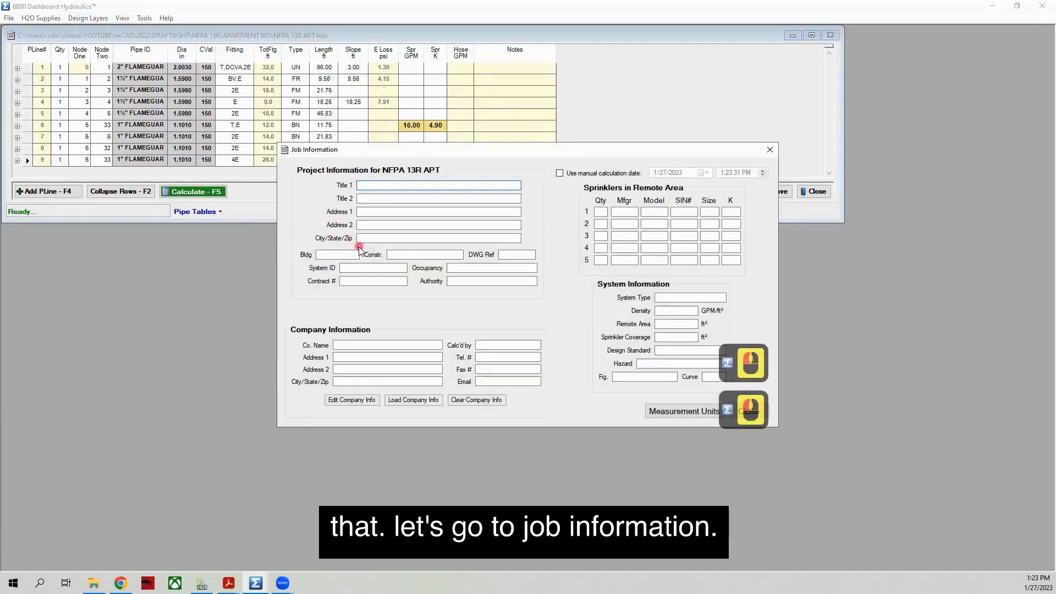
{"action": "left_click", "coordinate": [372, 188]}
{"action": "type", "text": "YIU"}
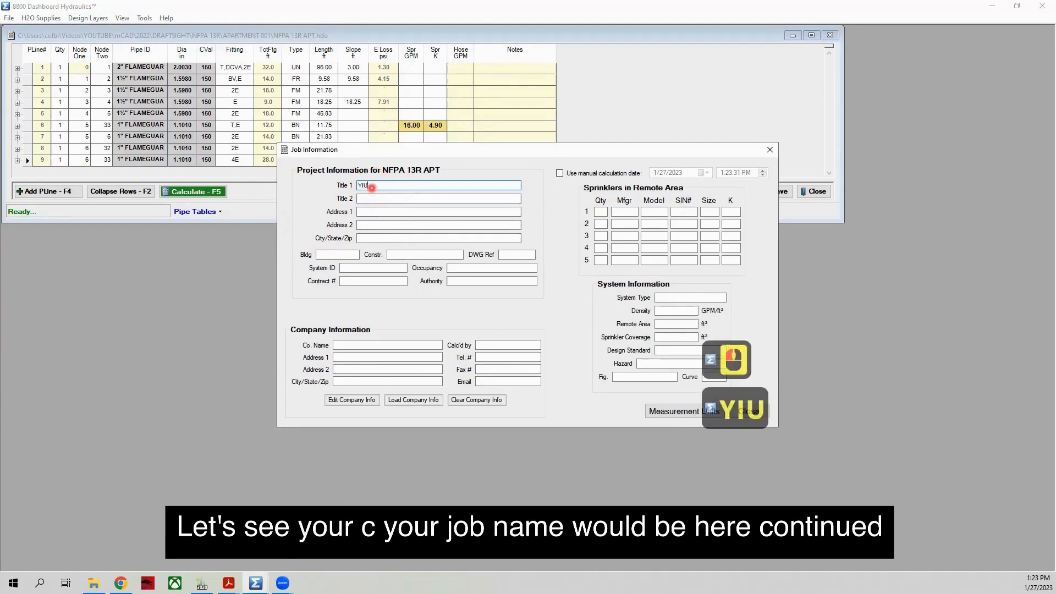
{"action": "key", "text": "BackSpace"}
{"action": "key", "text": "BackSpace"}
{"action": "key", "text": "BackSpace"}
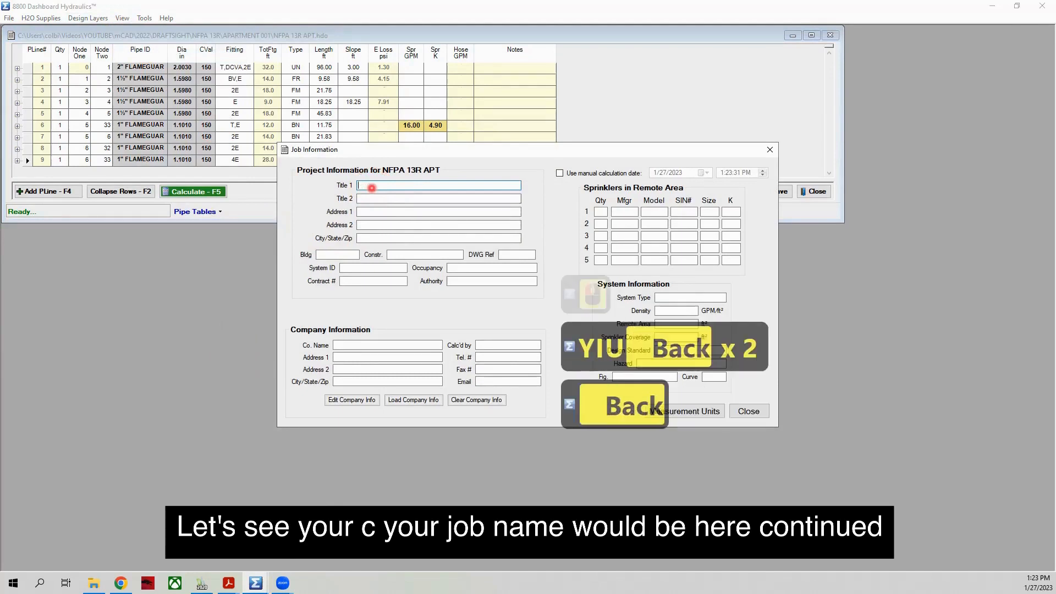
{"action": "type", "text": "YOUR J"}
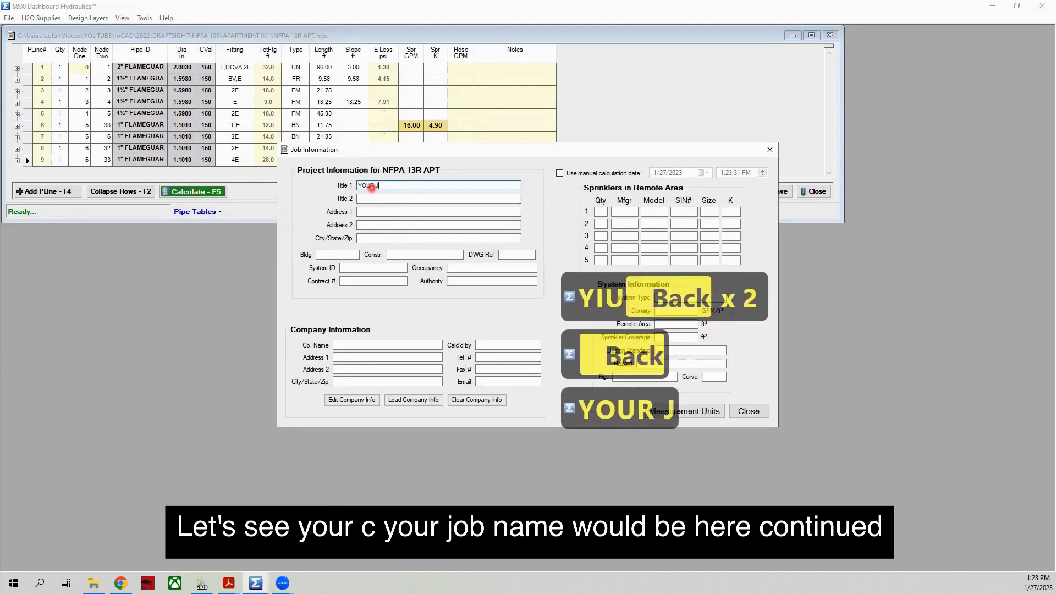
{"action": "type", "text": "OB NAME"}
{"action": "key", "text": "Tab"}
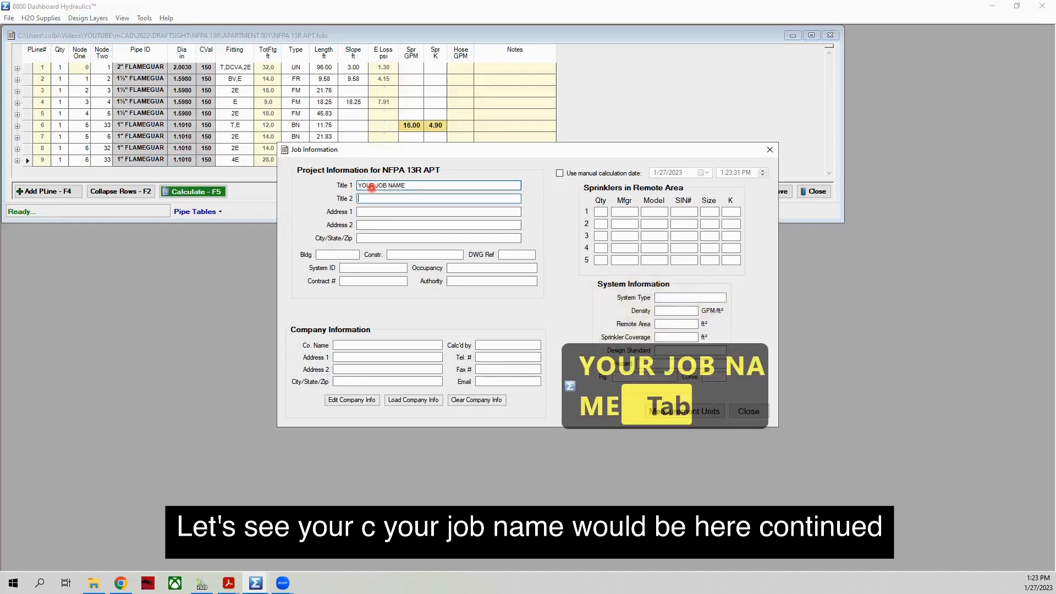
Enter CONTINUED as the second project title and STREET as the project's first address line.
{"action": "type", "text": "CONTINUED"}
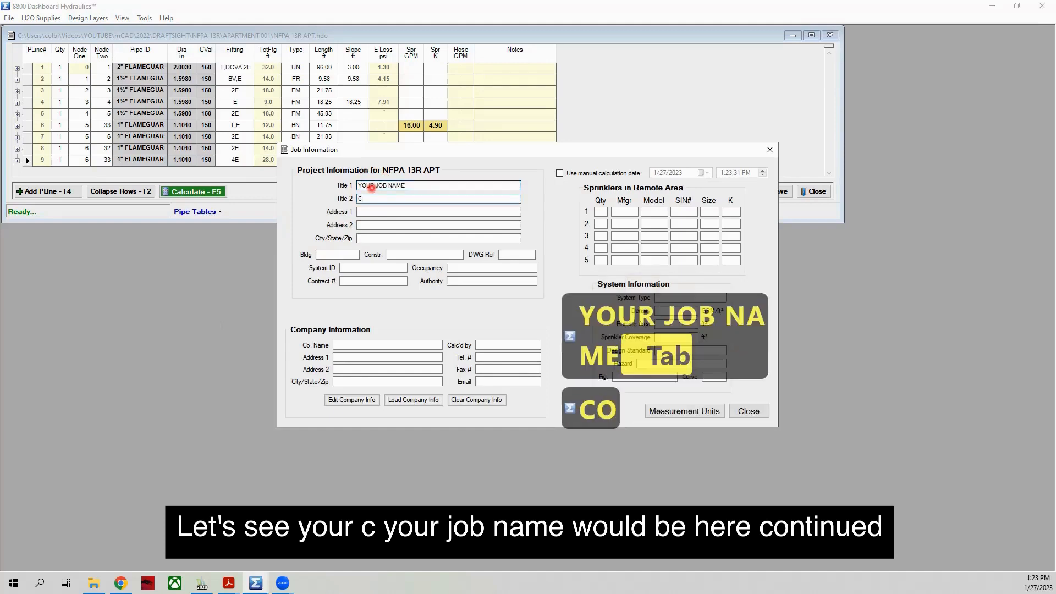
{"action": "key", "text": "Tab"}
{"action": "type", "text": "STREET"}
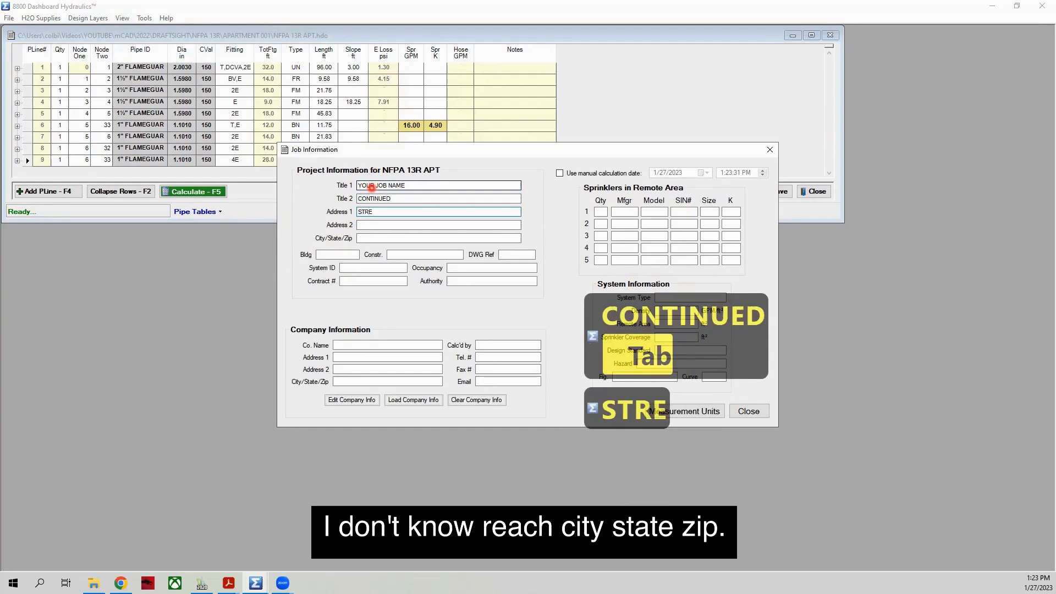
Fill in the project's city, state and zip as CITY, ST ZIP##.
{"action": "key", "text": "Tab"}
{"action": "key", "text": "Tab"}
{"action": "type", "text": "CITY"}
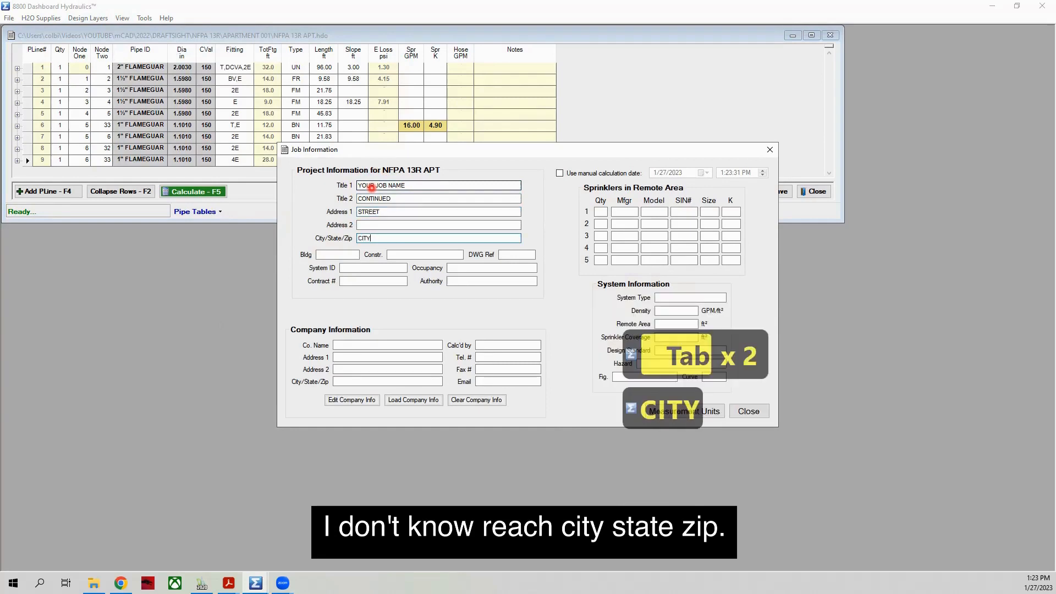
{"action": "type", "text": ", ST ZIP"}
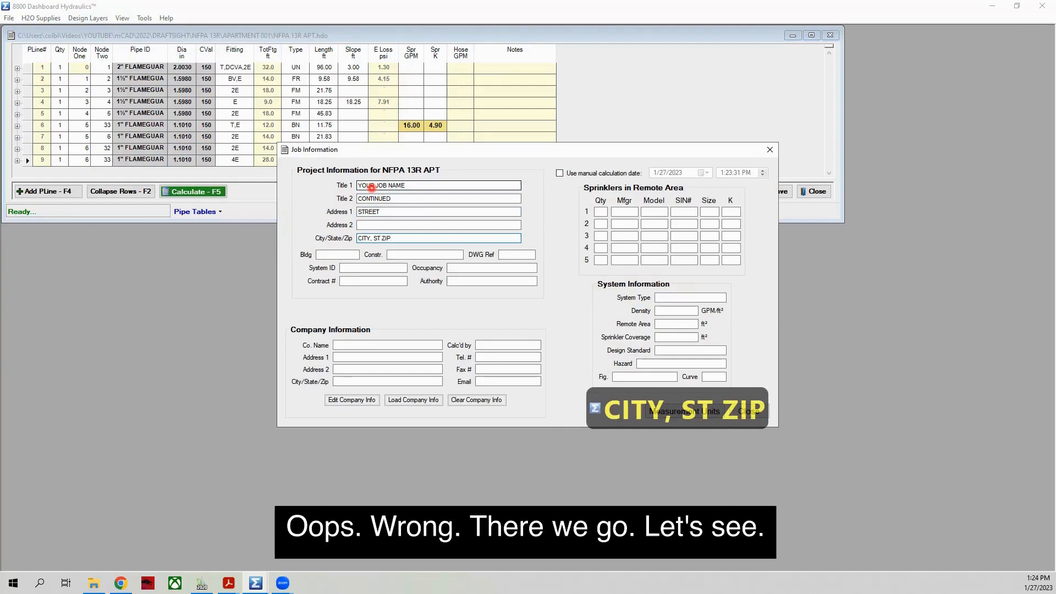
{"action": "key", "text": "Caps_Lock"}
{"action": "type", "text": "33"}
{"action": "key", "text": "BackSpace"}
{"action": "key", "text": "BackSpace"}
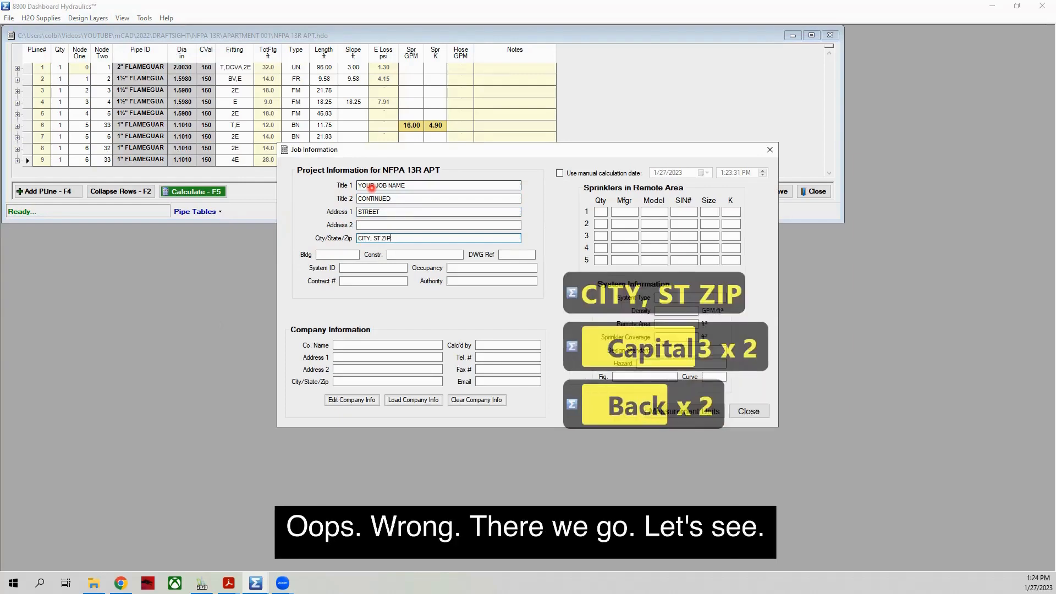
{"action": "type", "text": "##"}
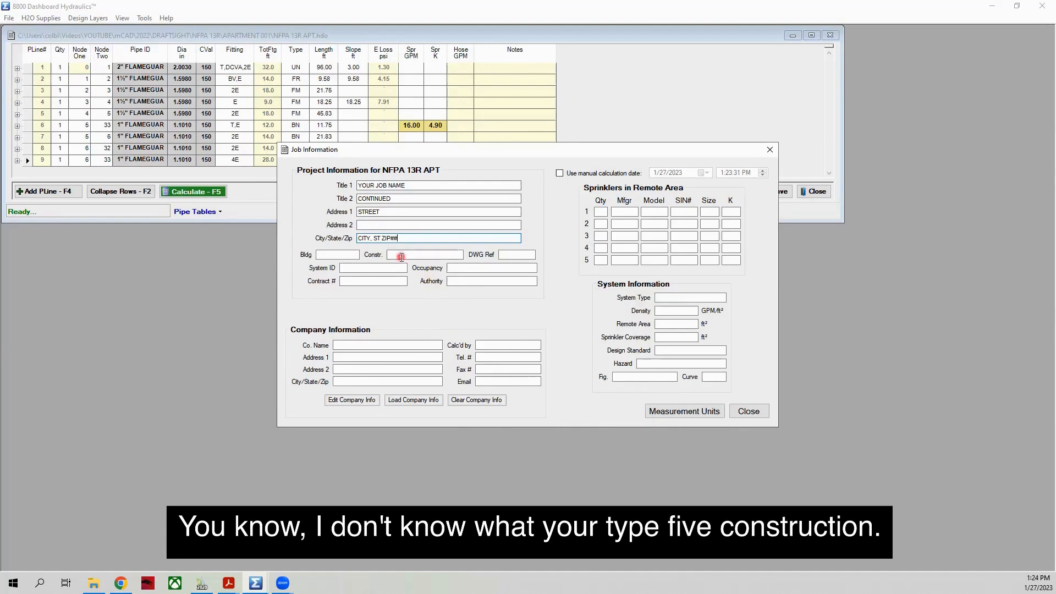
Set the project's construction type to V in the project information.
{"action": "left_click", "coordinate": [400, 256]}
{"action": "type", "text": "V"}
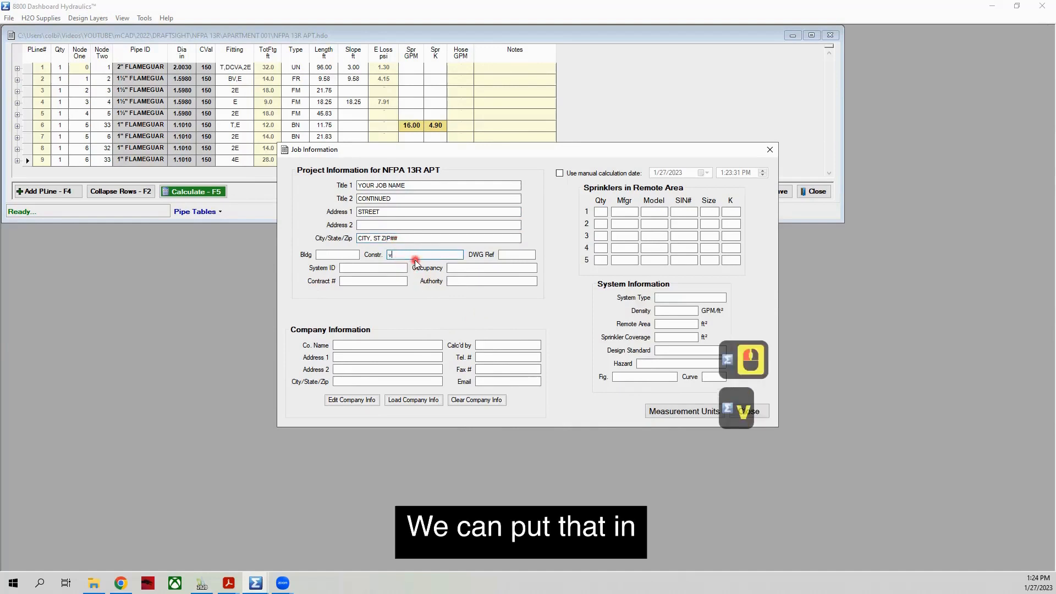
{"action": "key", "text": "BackSpace"}
{"action": "type", "text": "V"}
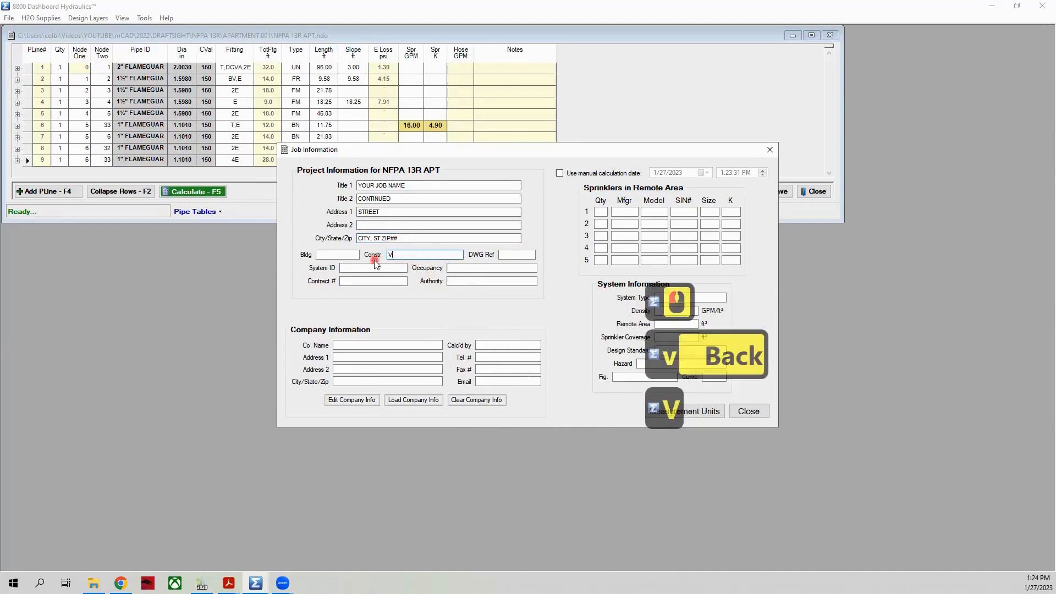
{"action": "left_click", "coordinate": [460, 282]}
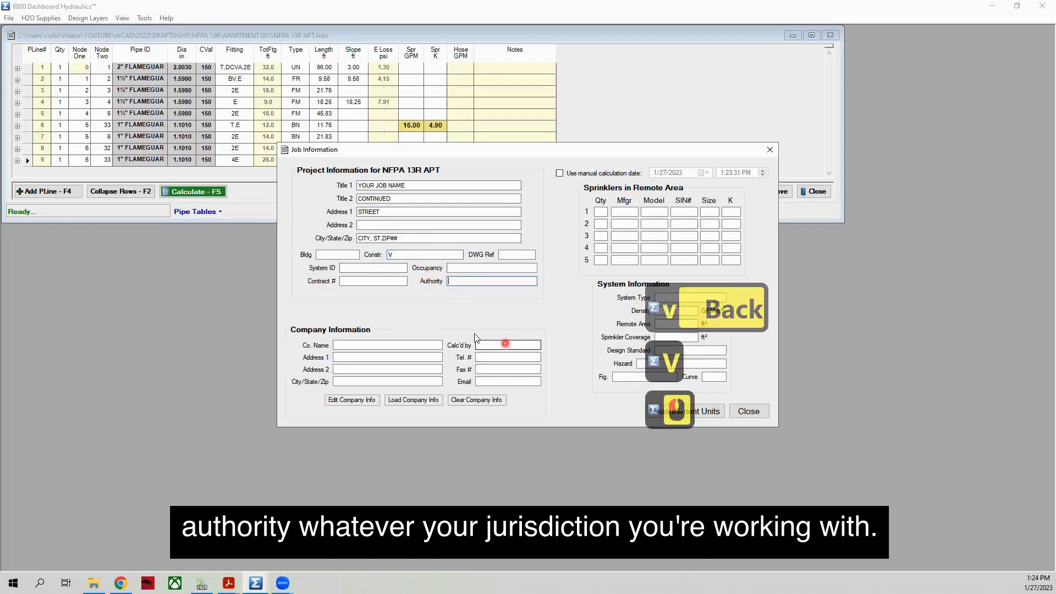
{"action": "left_click", "coordinate": [482, 345]}
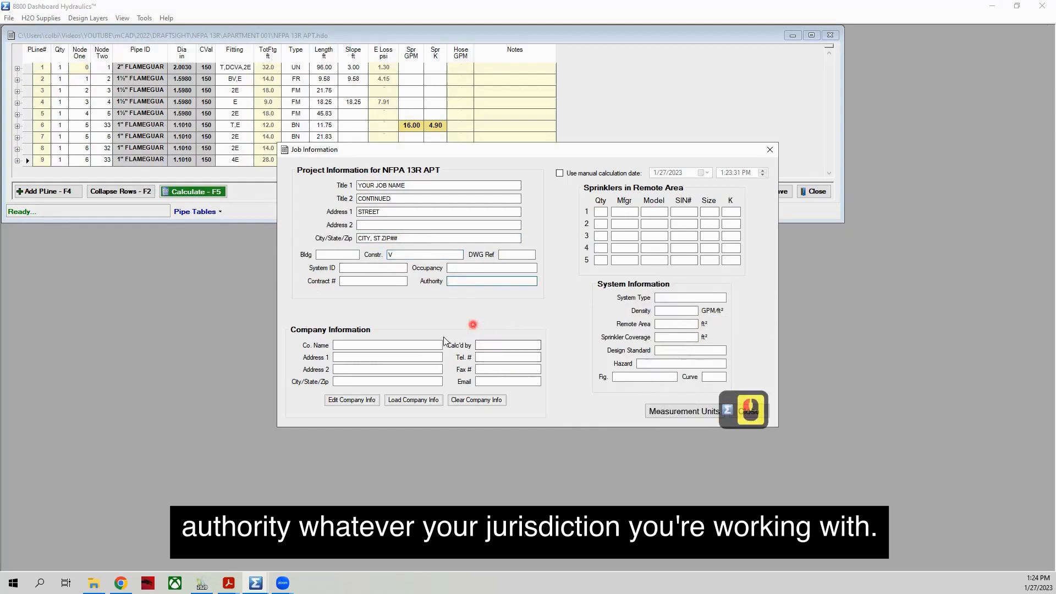
Enter YOUR NAME HERE as the company name in the company information.
{"action": "left_click", "coordinate": [363, 345]}
{"action": "type", "text": "your"}
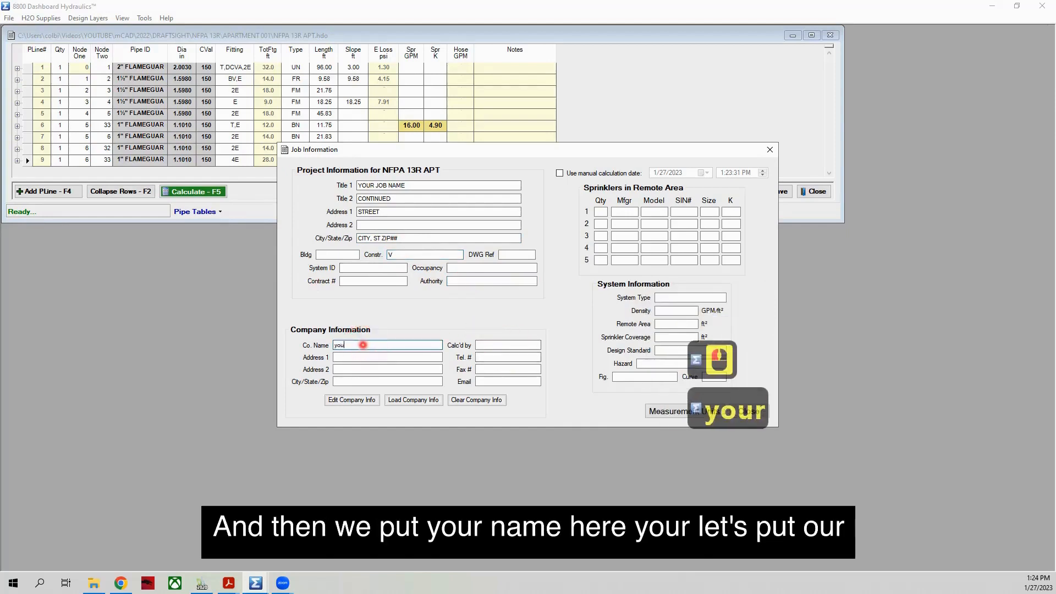
{"action": "key", "text": "BackSpace"}
{"action": "key", "text": "BackSpace"}
{"action": "key", "text": "BackSpace"}
{"action": "key", "text": "BackSpace"}
{"action": "type", "text": "YOUR"}
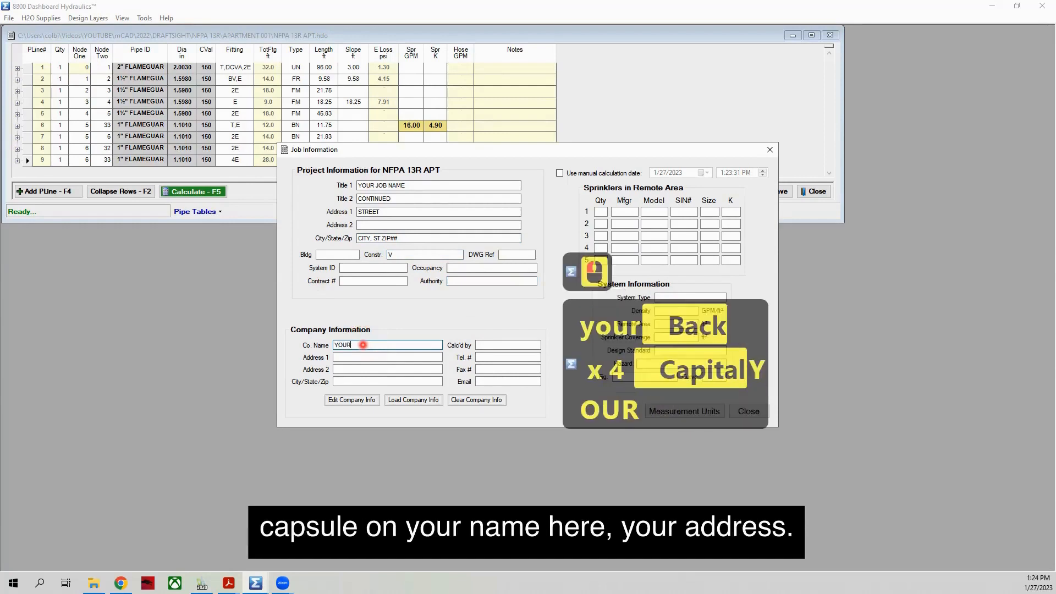
{"action": "type", "text": " NAME HERE"}
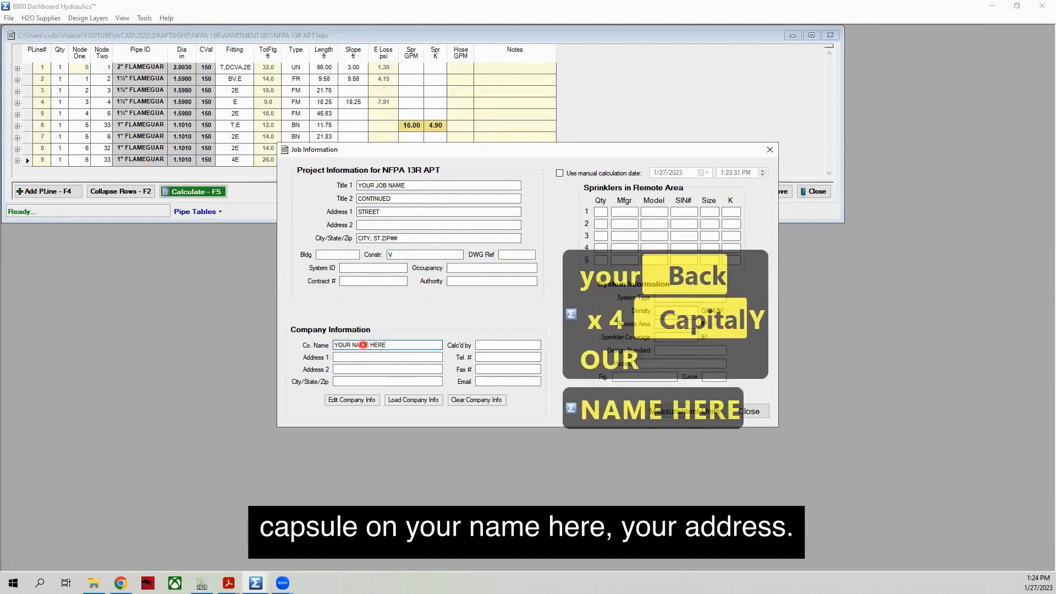
Enter YOUR ADDRESS as the company's first address line and CITY, ST ZIP## as its city, state and zip.
{"action": "key", "text": "Tab"}
{"action": "type", "text": "YOUR HA"}
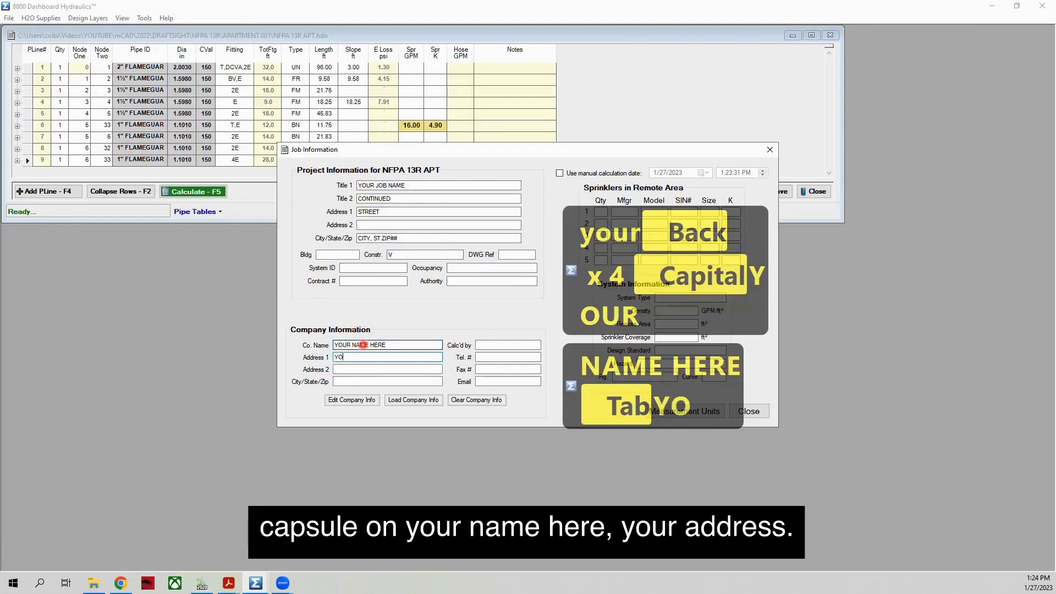
{"action": "key", "text": "BackSpace"}
{"action": "key", "text": "BackSpace"}
{"action": "type", "text": "ADDRESS"}
{"action": "key", "text": "Tab"}
{"action": "key", "text": "Tab"}
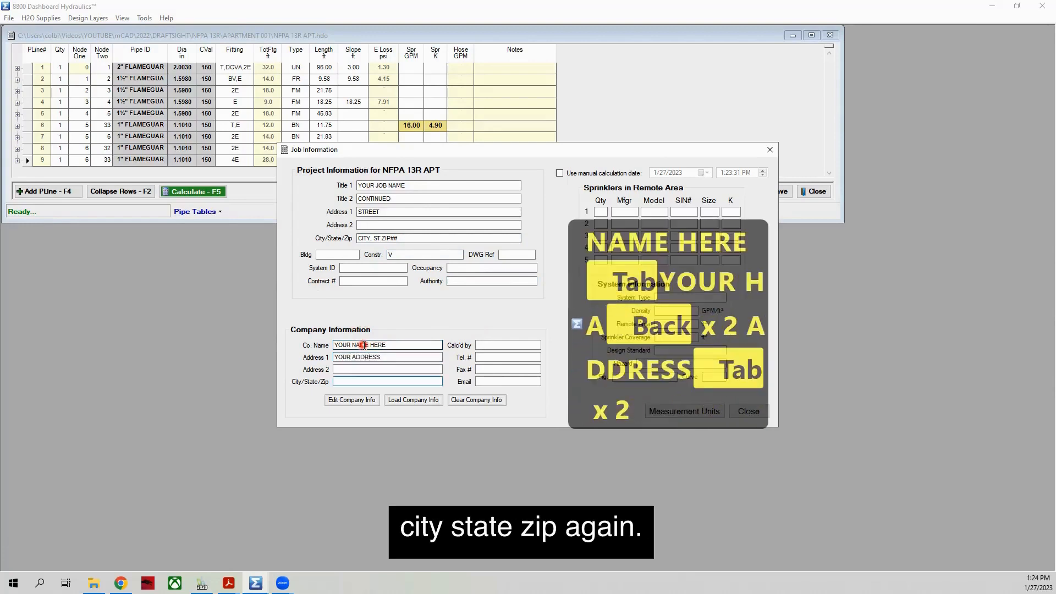
{"action": "type", "text": "CITY, ST ZI"}
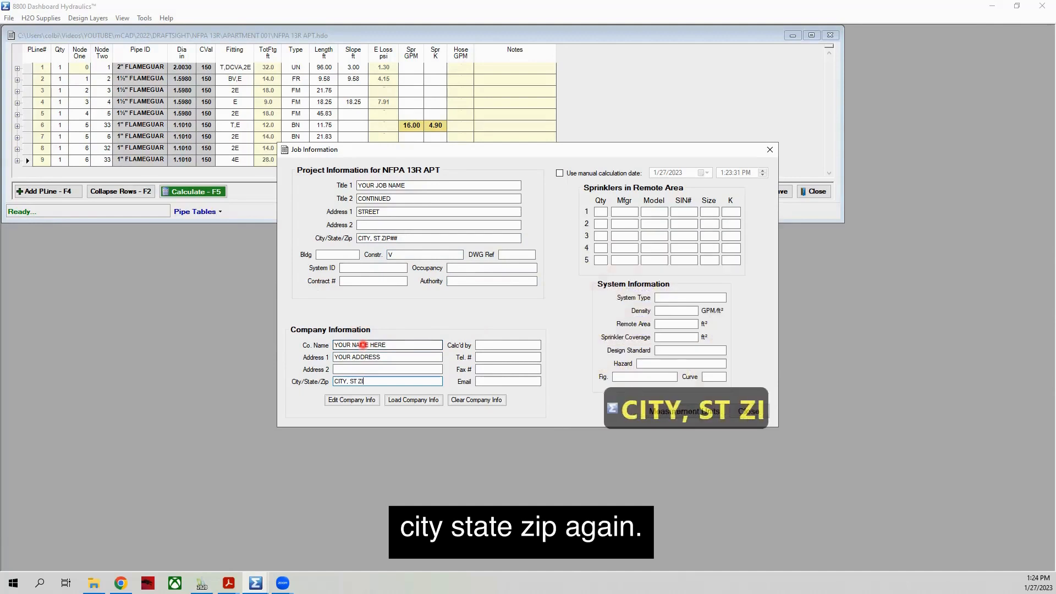
{"action": "type", "text": "P##"}
{"action": "key", "text": "Tab"}
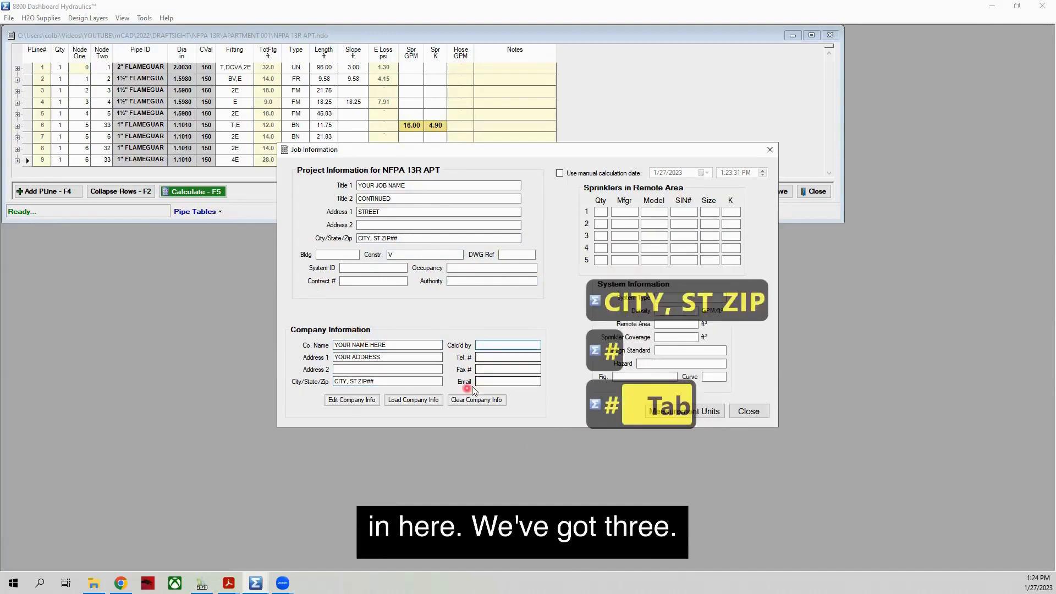
List 3 sprinklers of manufacturer SENJU, model RC-RES, in the first row of the remote area sprinklers.
{"action": "left_click", "coordinate": [601, 213]}
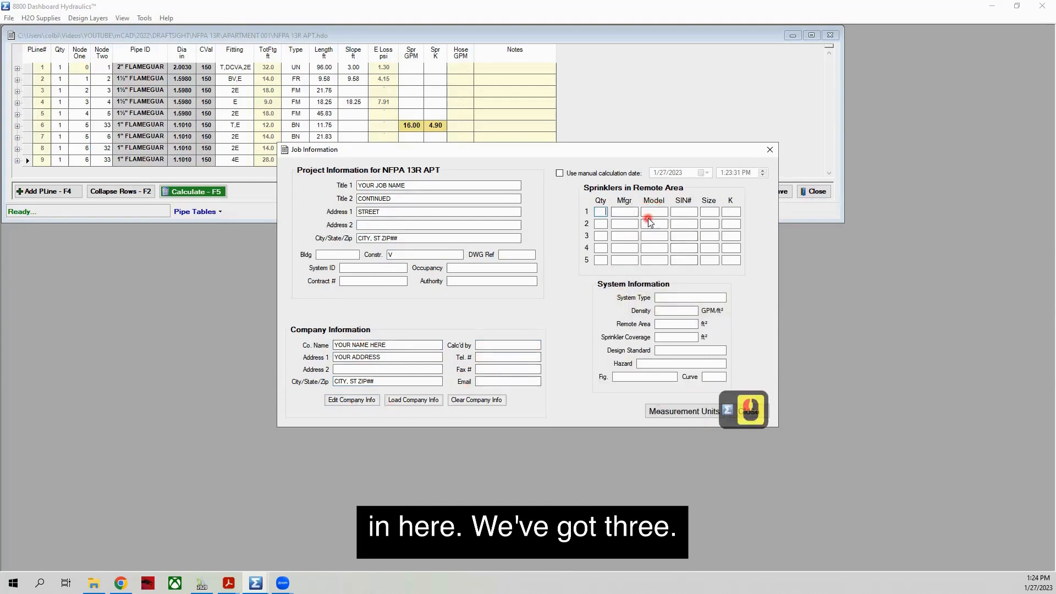
{"action": "type", "text": "3"}
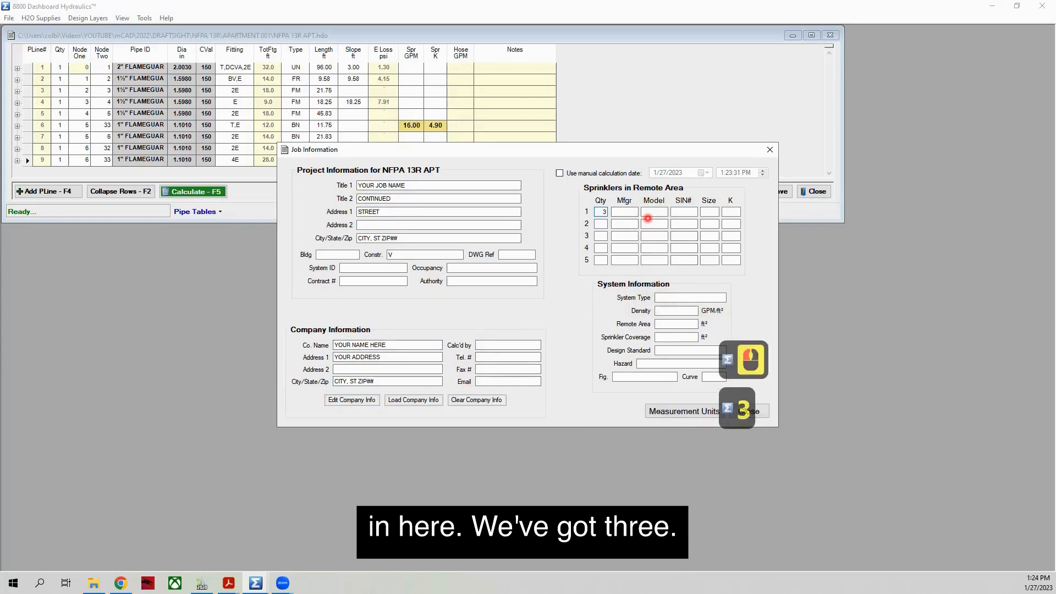
{"action": "key", "text": "Tab"}
{"action": "type", "text": "SENJU"}
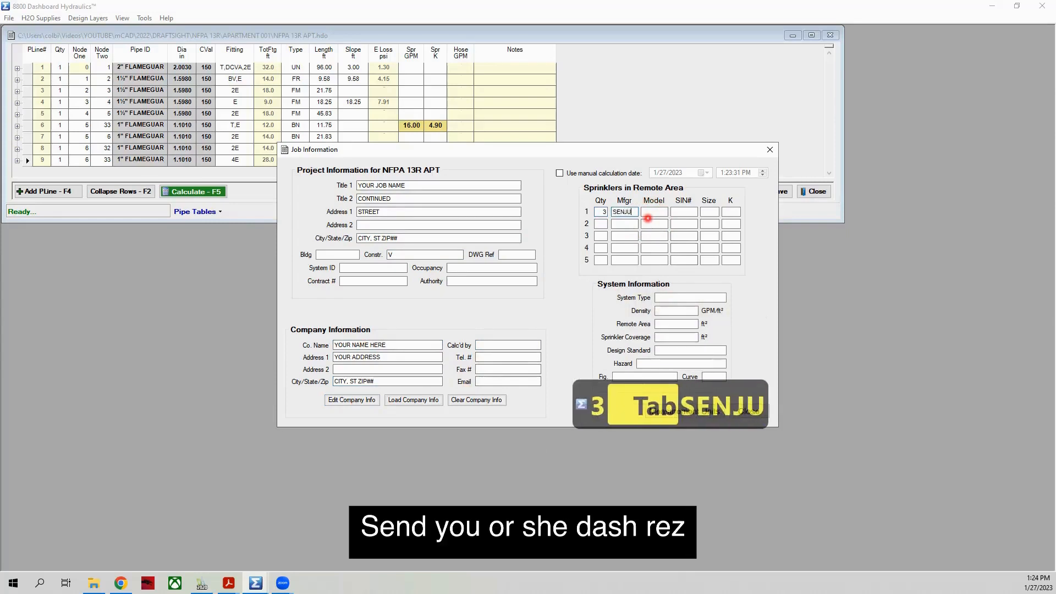
{"action": "key", "text": "Tab"}
{"action": "type", "text": "RCE"}
{"action": "key", "text": "BackSpace"}
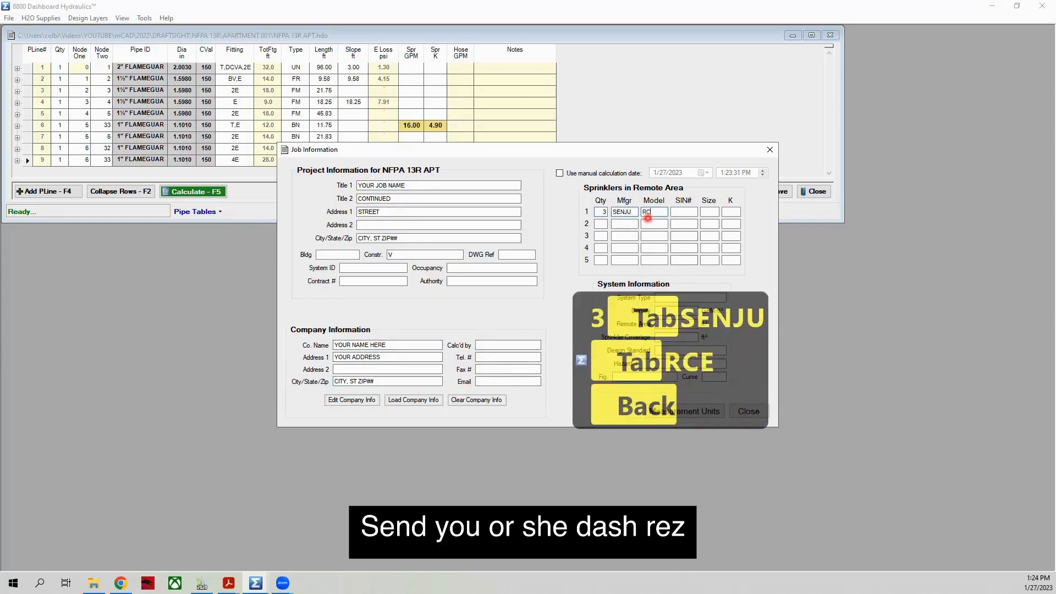
{"action": "type", "text": "-RES"}
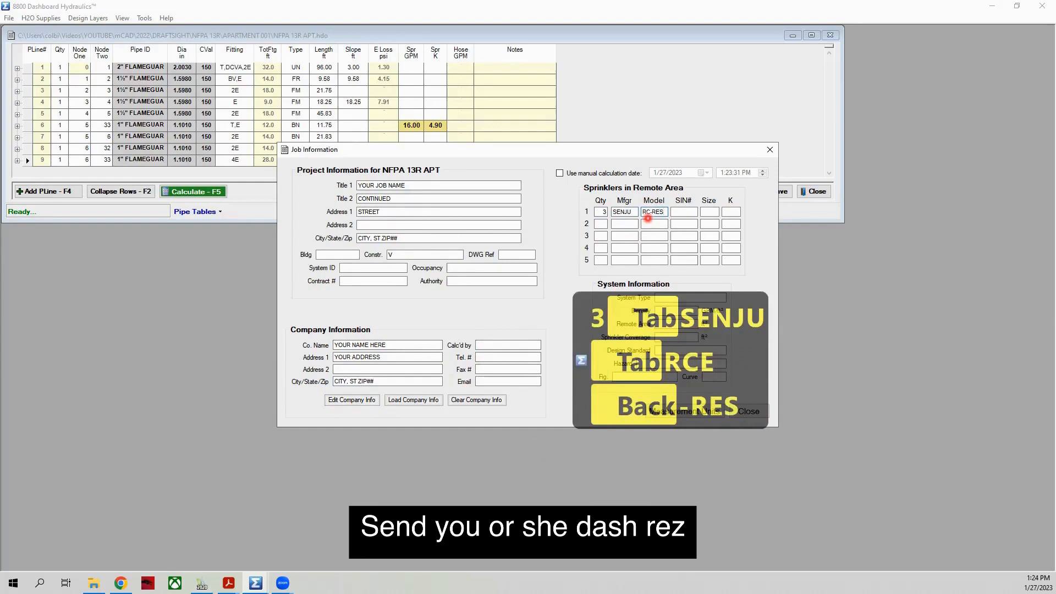
{"action": "key", "text": "Tab"}
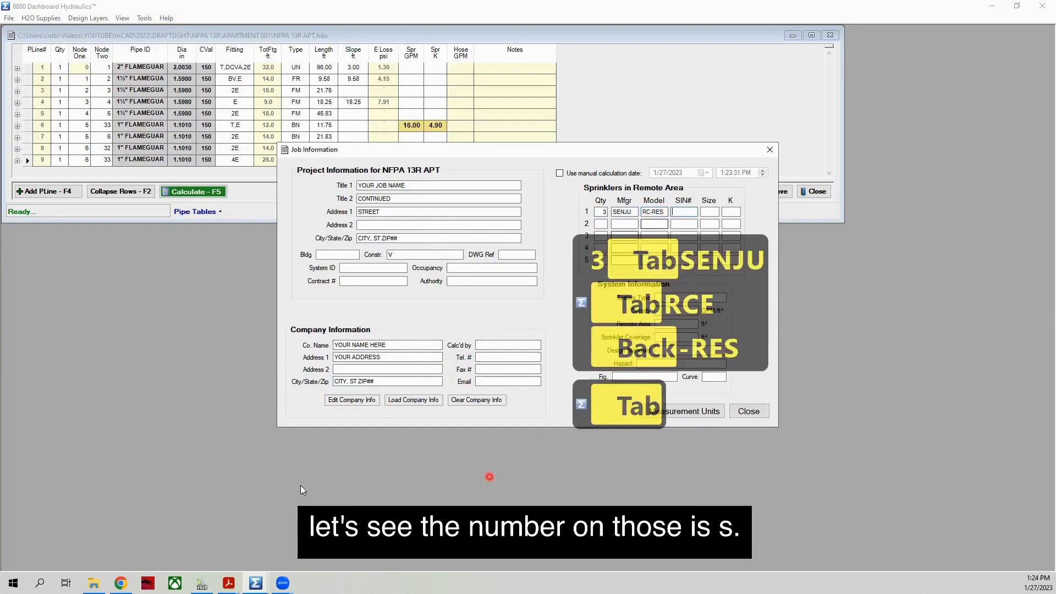
Look up the SIN in the Senju RC-RES datasheet in Adobe Acrobat Reader and enter SS8464 for the first sprinkler row.
{"action": "left_click", "coordinate": [229, 584]}
{"action": "left_click", "coordinate": [435, 278]}
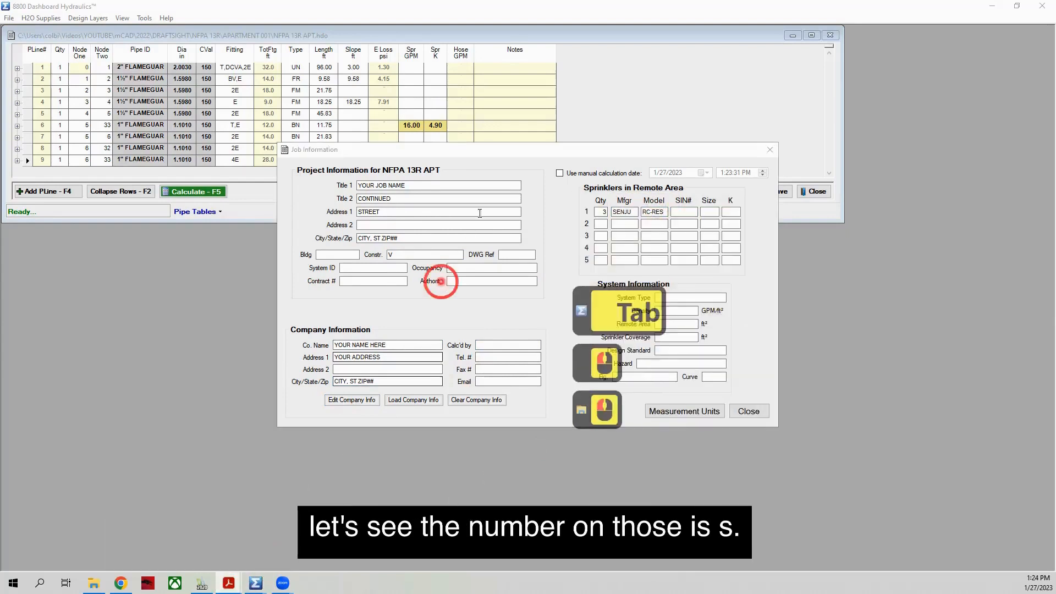
{"action": "left_click", "coordinate": [322, 206]}
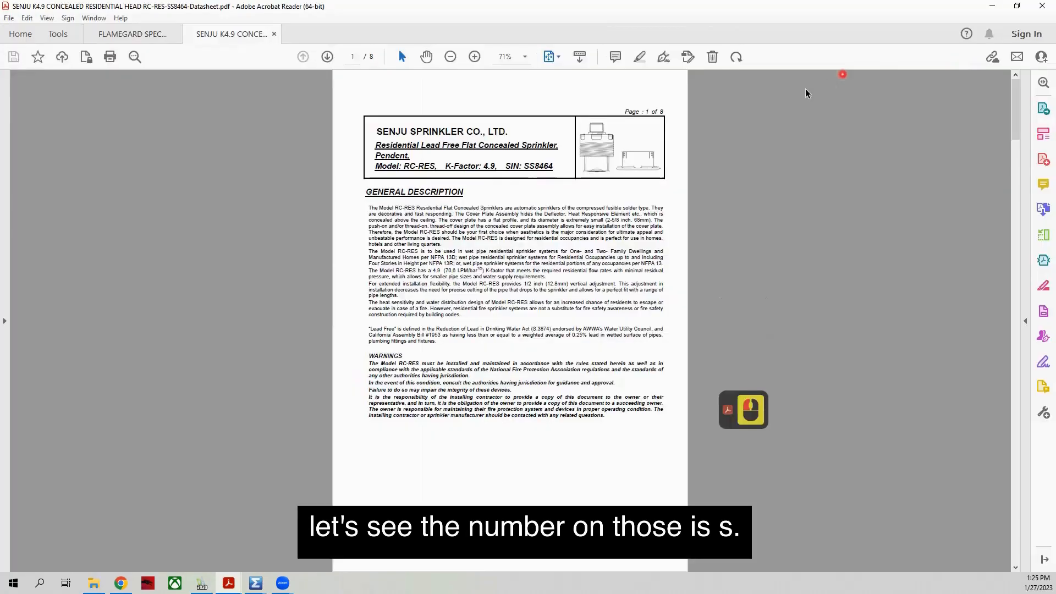
{"action": "left_click", "coordinate": [999, 8]}
{"action": "left_click", "coordinate": [684, 212]}
{"action": "type", "text": "SS8464"}
{"action": "key", "text": "Tab"}
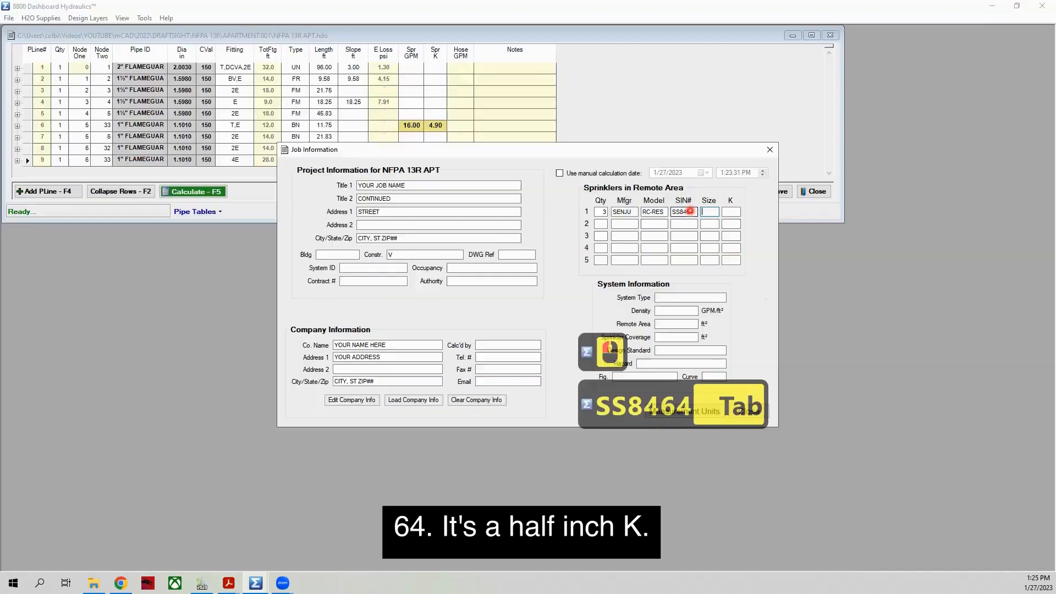
Give the Senju sprinkler row a size of ½" and a K-factor of 4.9.
{"action": "type", "text": "½\""}
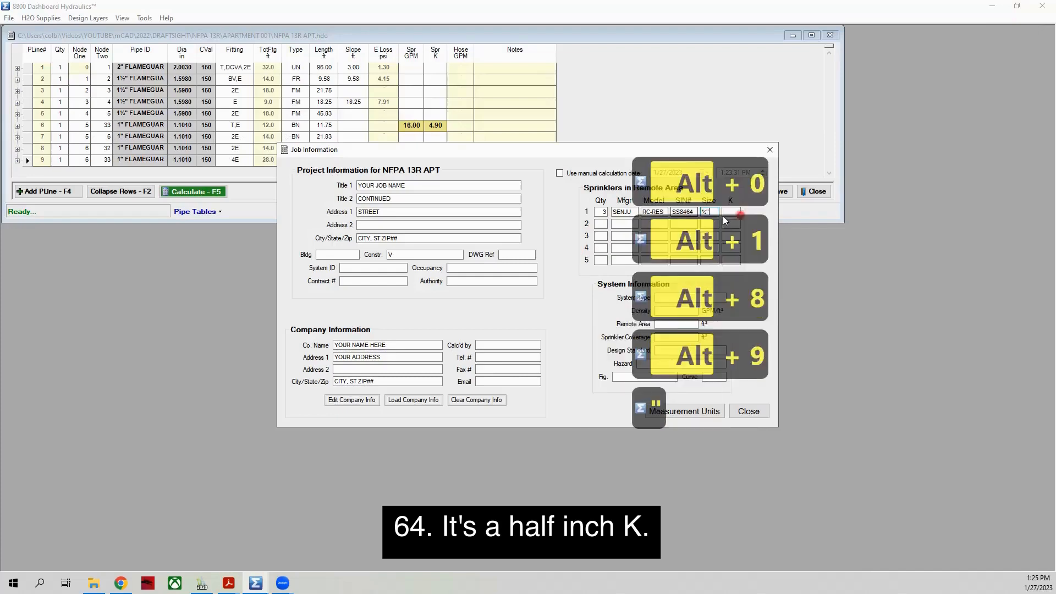
{"action": "left_click", "coordinate": [726, 212]}
{"action": "type", "text": "4.9"}
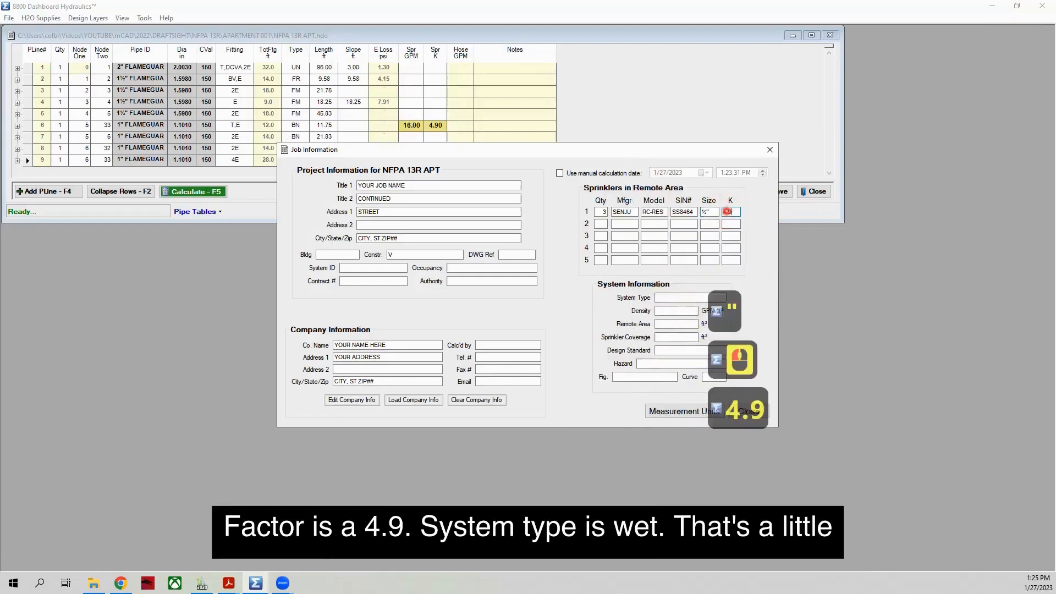
{"action": "key", "text": "Tab"}
Fill in the system information with system type WET, density .05 GPM/ft² and sprinkler coverage 256 ft².
{"action": "left_click", "coordinate": [677, 297]}
{"action": "type", "text": "W"}
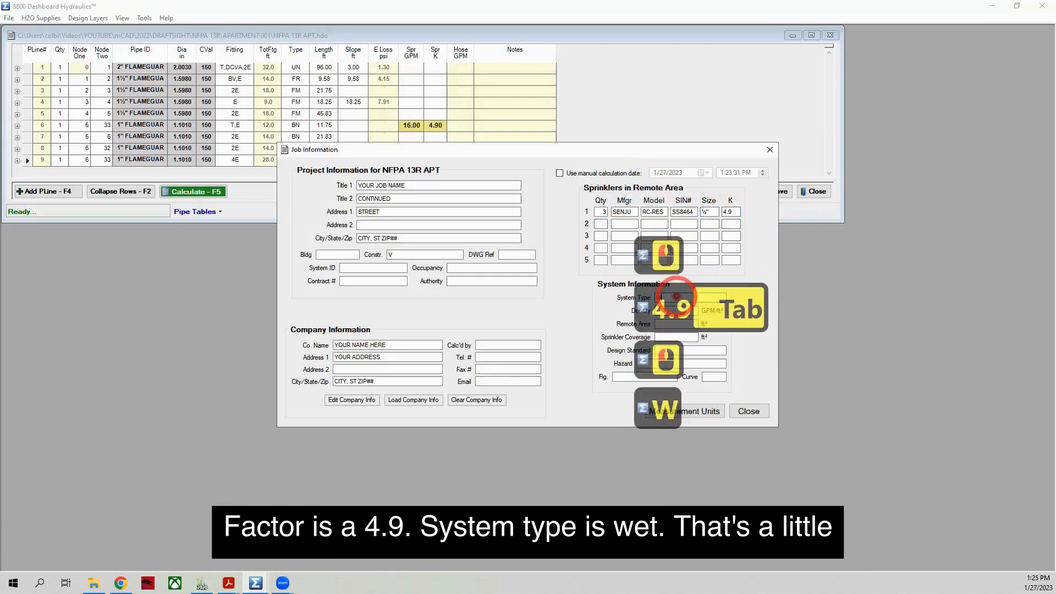
{"action": "type", "text": "ET"}
{"action": "left_click_drag", "start_coordinate": [540, 151], "coordinate": [404, 147]}
{"action": "left_click", "coordinate": [537, 306]}
{"action": "left_click", "coordinate": [538, 306]}
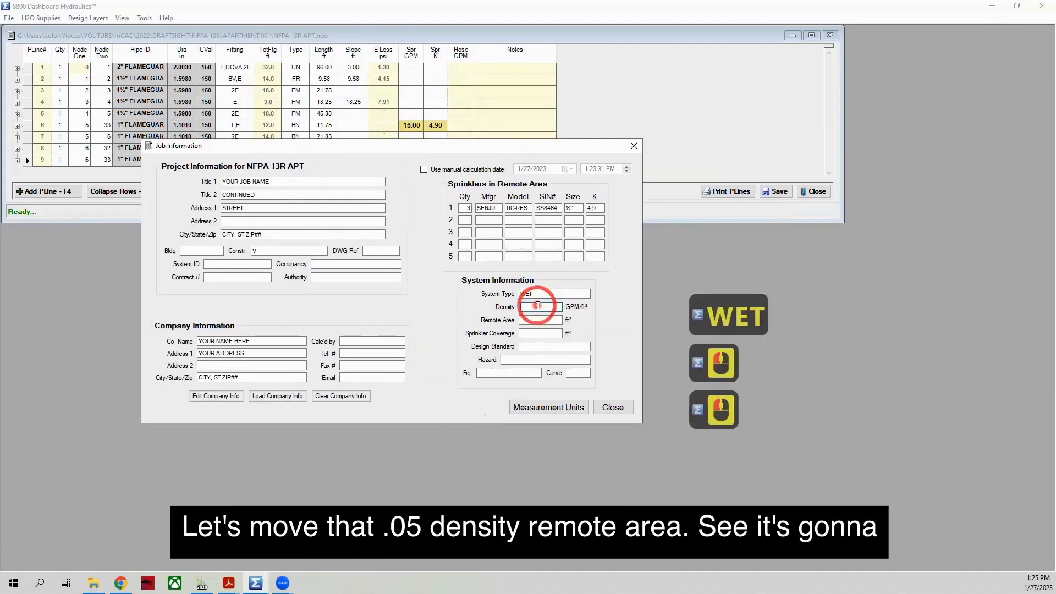
{"action": "type", "text": ".05"}
{"action": "key", "text": "Tab"}
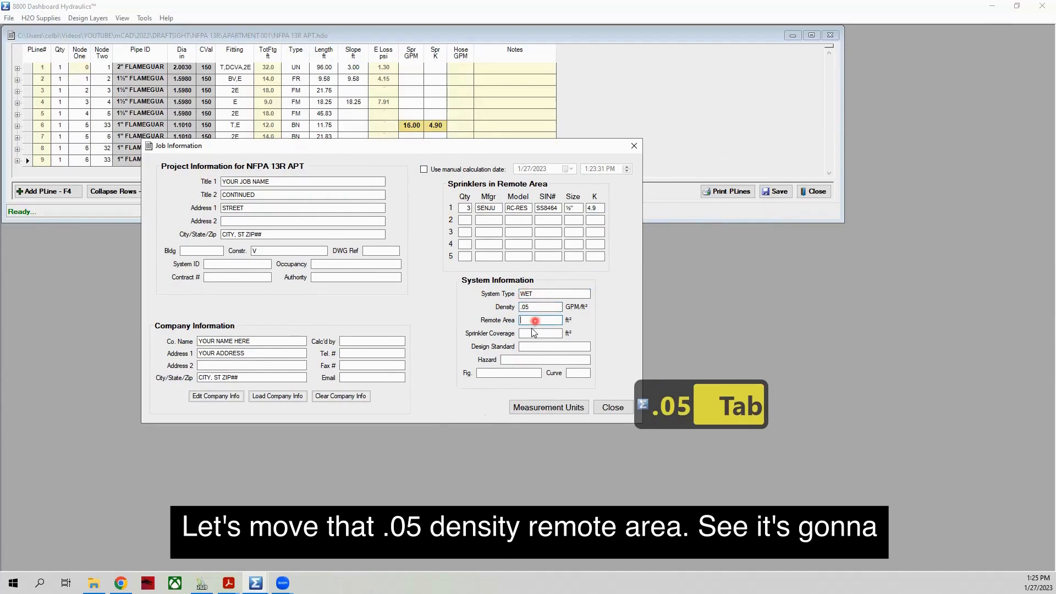
{"action": "left_click", "coordinate": [532, 333]}
{"action": "type", "text": "256"}
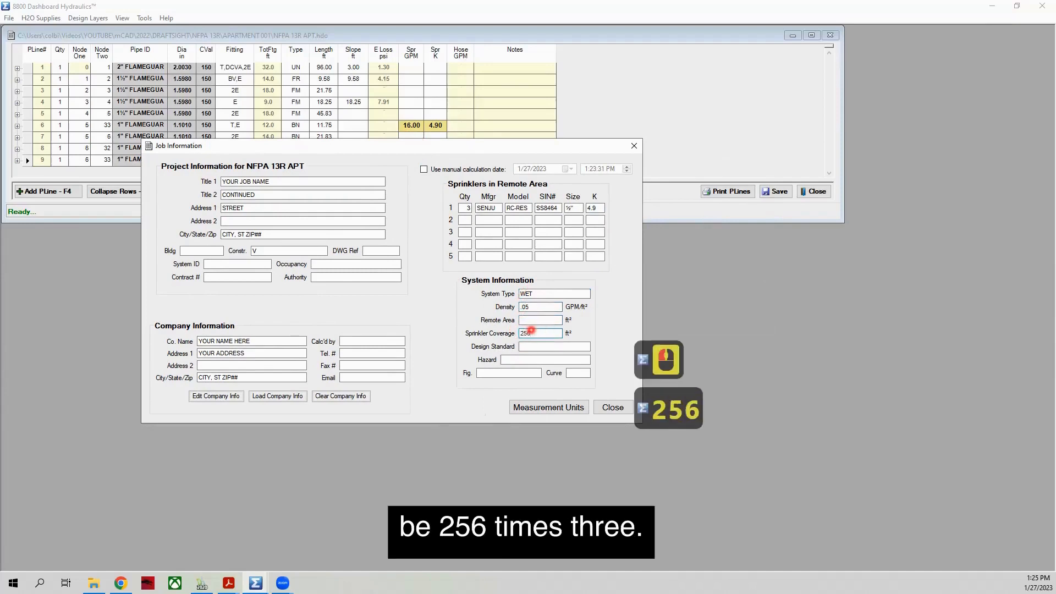
Switch to Calculator and multiply the 256 ft² sprinkler coverage by 3 to work out the remote area.
{"action": "left_click", "coordinate": [537, 322]}
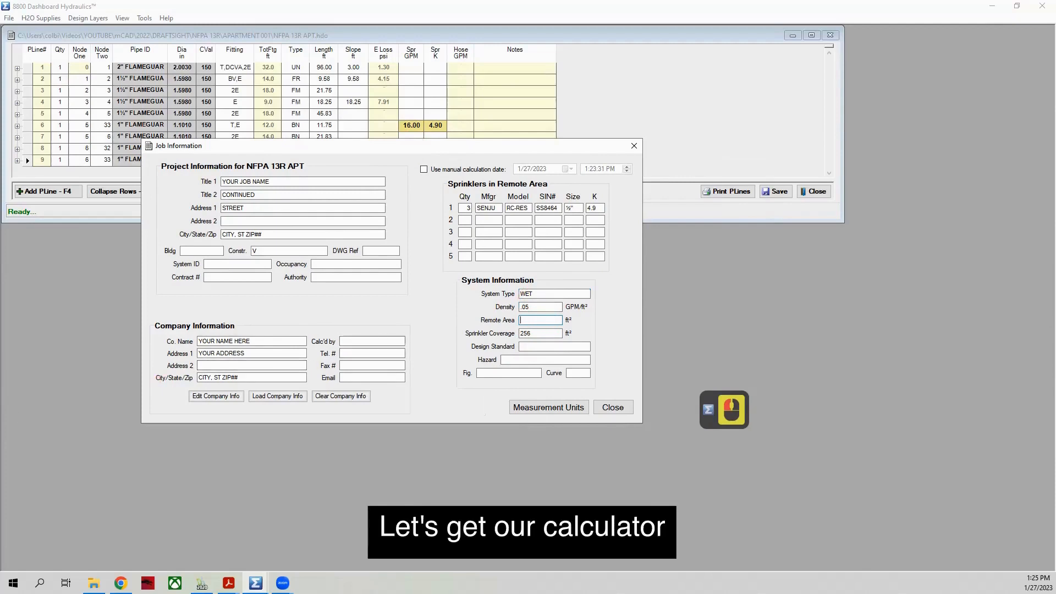
{"action": "key", "text": "XF86Calculator"}
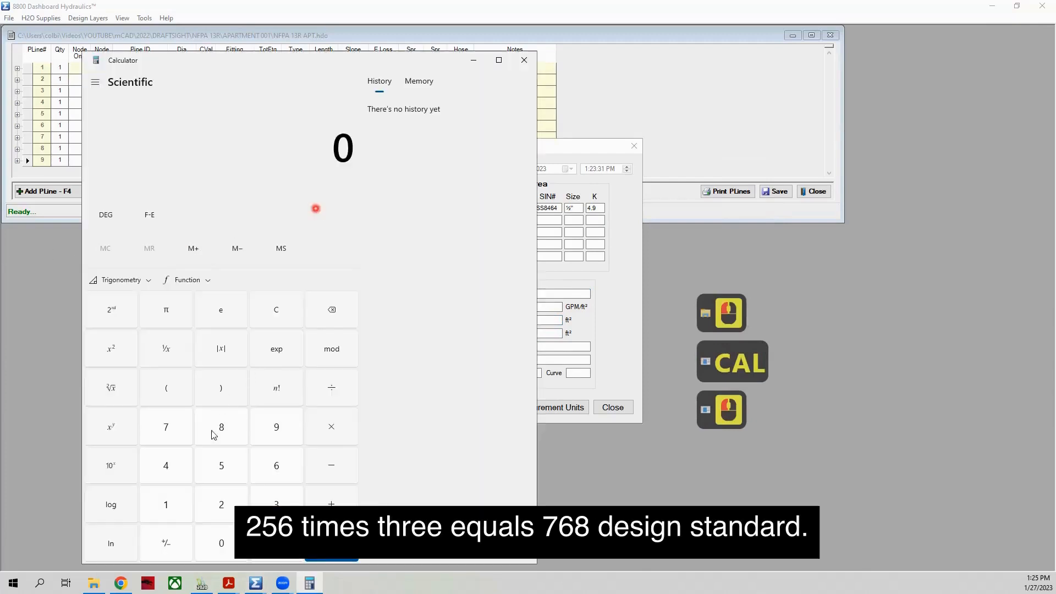
{"action": "left_click", "coordinate": [215, 502]}
{"action": "left_click", "coordinate": [220, 464]}
{"action": "left_click", "coordinate": [276, 465]}
{"action": "left_click", "coordinate": [325, 427]}
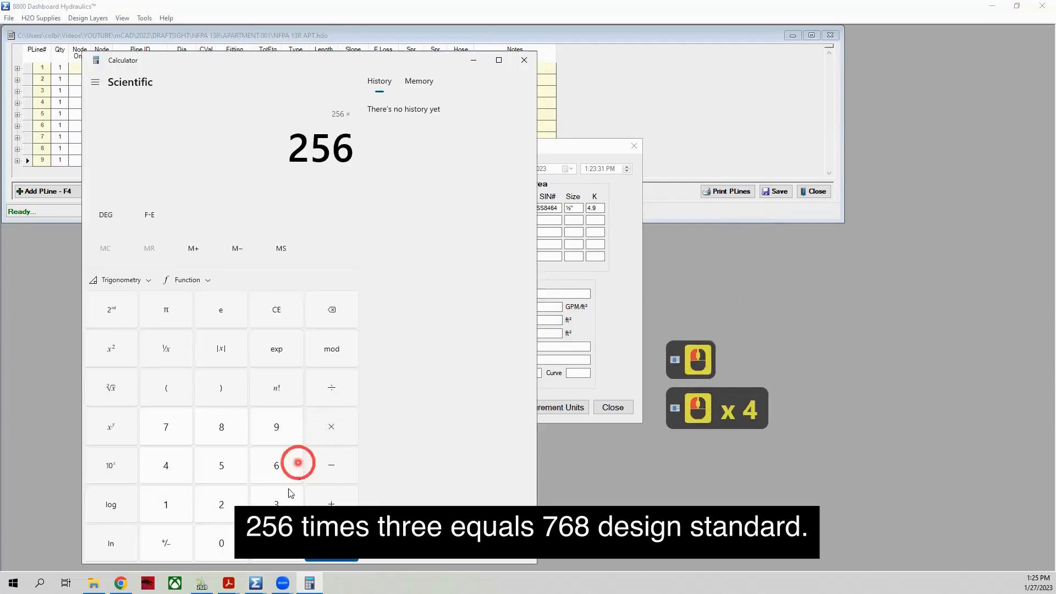
{"action": "left_click", "coordinate": [301, 502]}
{"action": "left_click", "coordinate": [331, 543]}
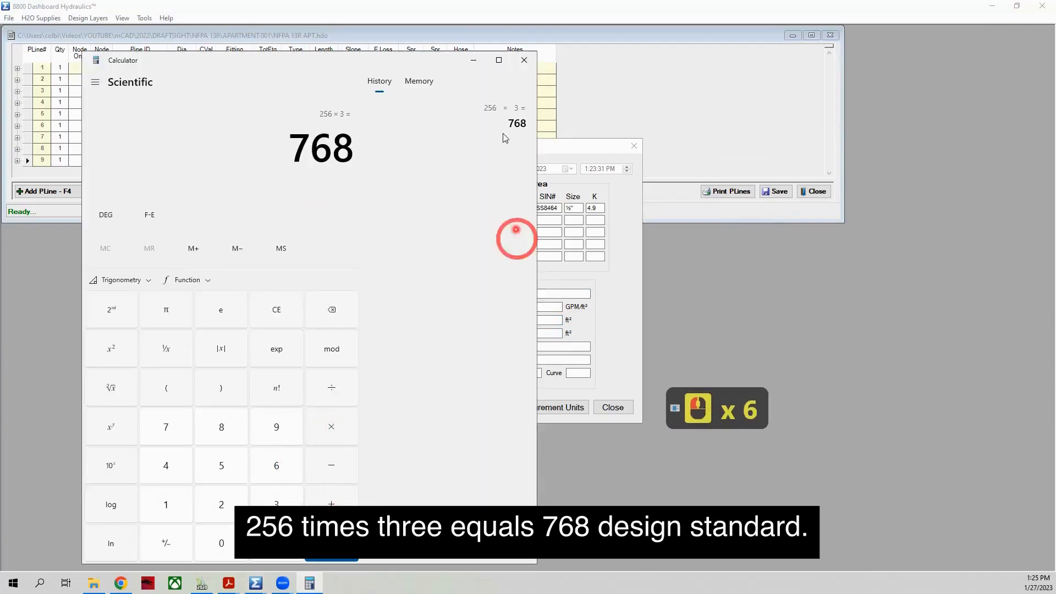
Return to the job information and enter a remote area of 768 ft² in the system information.
{"action": "left_click", "coordinate": [470, 60]}
{"action": "left_click", "coordinate": [535, 321]}
{"action": "type", "text": "768"}
{"action": "key", "text": "Tab"}
{"action": "key", "text": "Tab"}
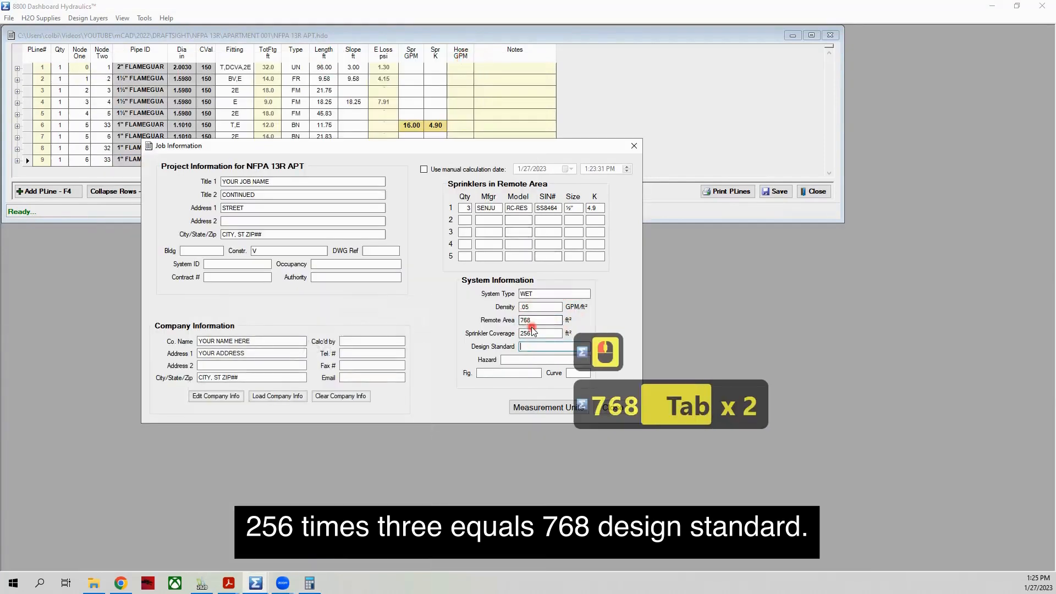
Set the design standard to 2016 NFPA 13R and the hazard to RESIDENTIAL, and close the job information.
{"action": "type", "text": "201"}
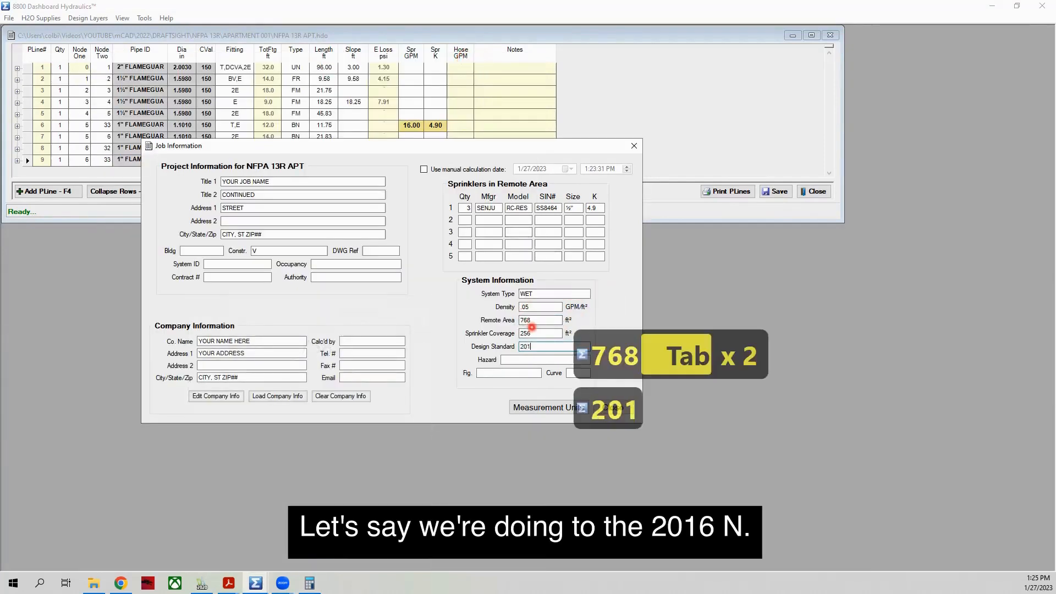
{"action": "type", "text": "6 NFP"}
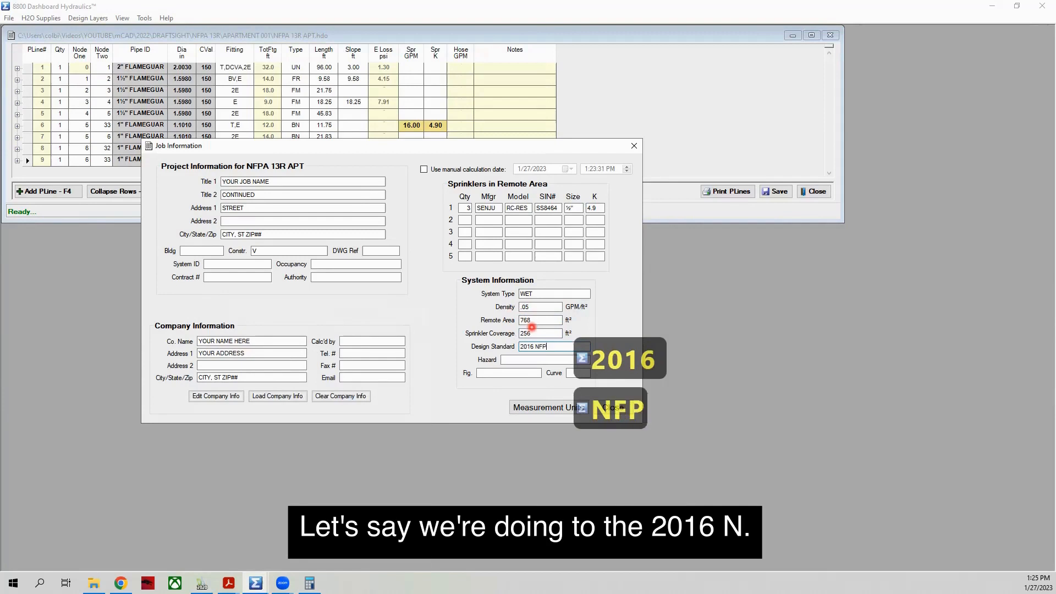
{"action": "type", "text": "A 13R"}
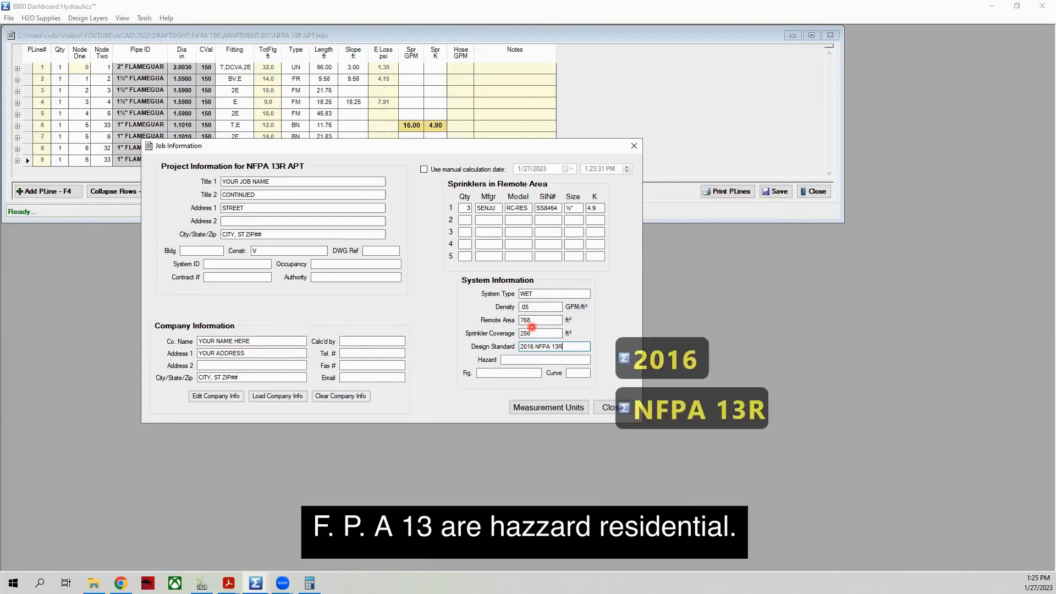
{"action": "key", "text": "Tab"}
{"action": "type", "text": "RESIDENTIUAL"}
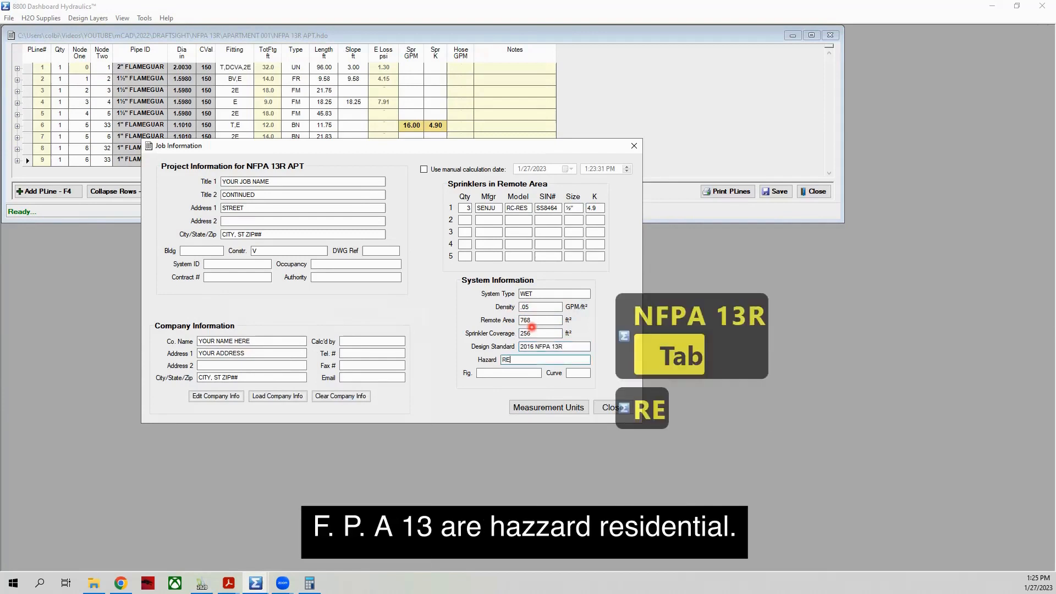
{"action": "key", "text": "BackSpace"}
{"action": "key", "text": "BackSpace"}
{"action": "key", "text": "BackSpace"}
{"action": "type", "text": "AL"}
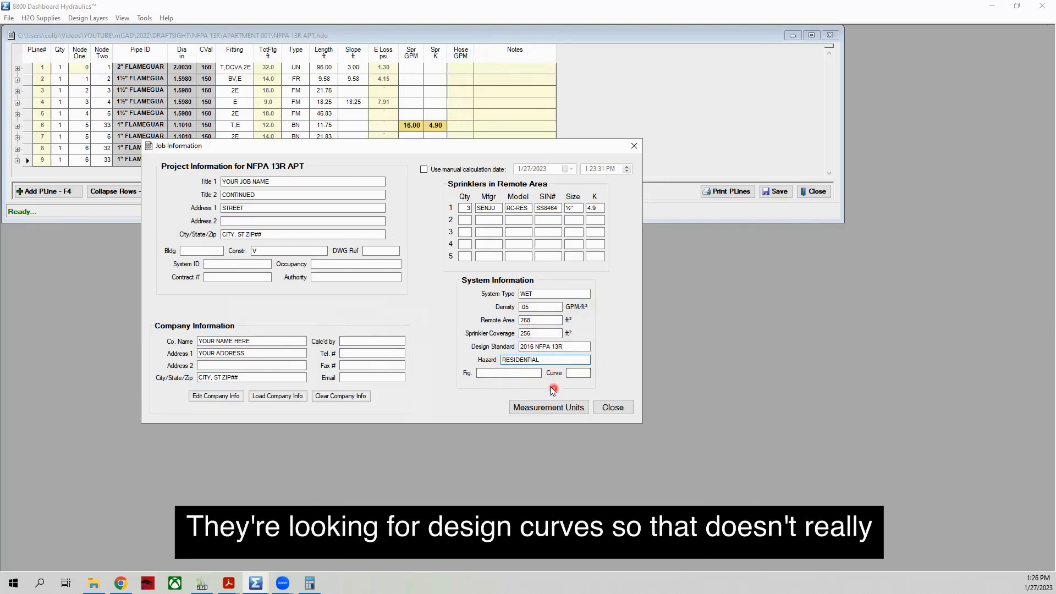
{"action": "left_click", "coordinate": [579, 373]}
{"action": "left_click", "coordinate": [625, 408]}
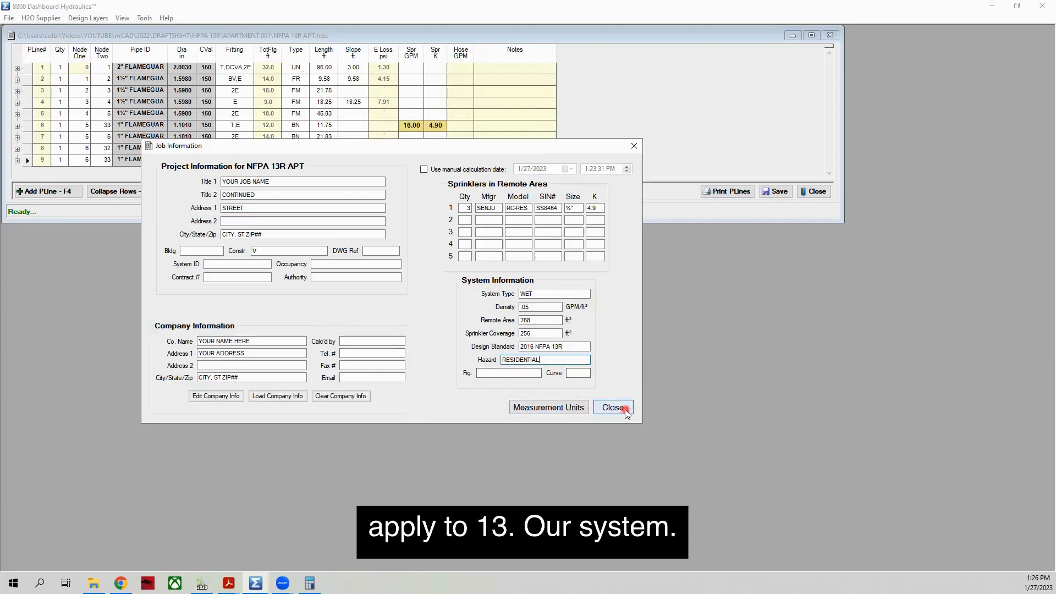
{"action": "left_click", "coordinate": [625, 408]}
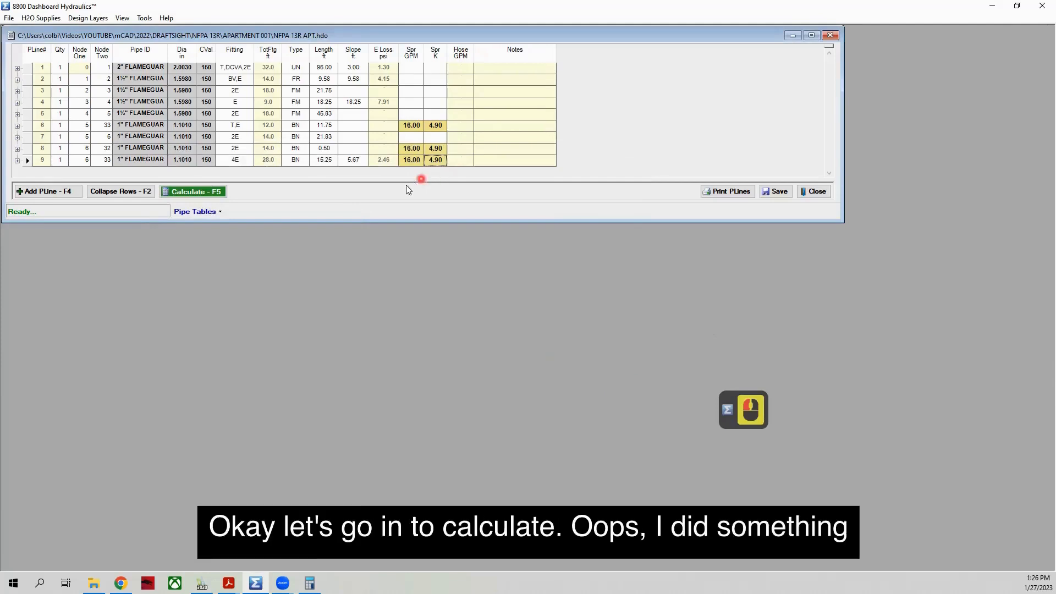
Resolve the duplicate sprinkler node by setting Node Two of pipe line 9 to 31, then save the file and calculate the system.
{"action": "left_click", "coordinate": [219, 191]}
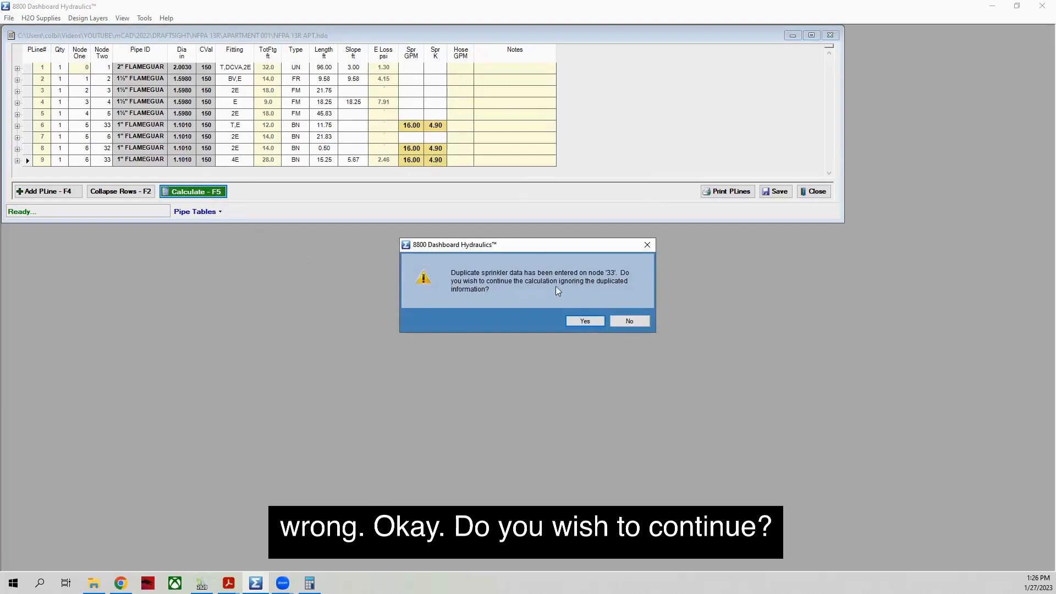
{"action": "left_click", "coordinate": [627, 320]}
{"action": "left_click", "coordinate": [106, 160]}
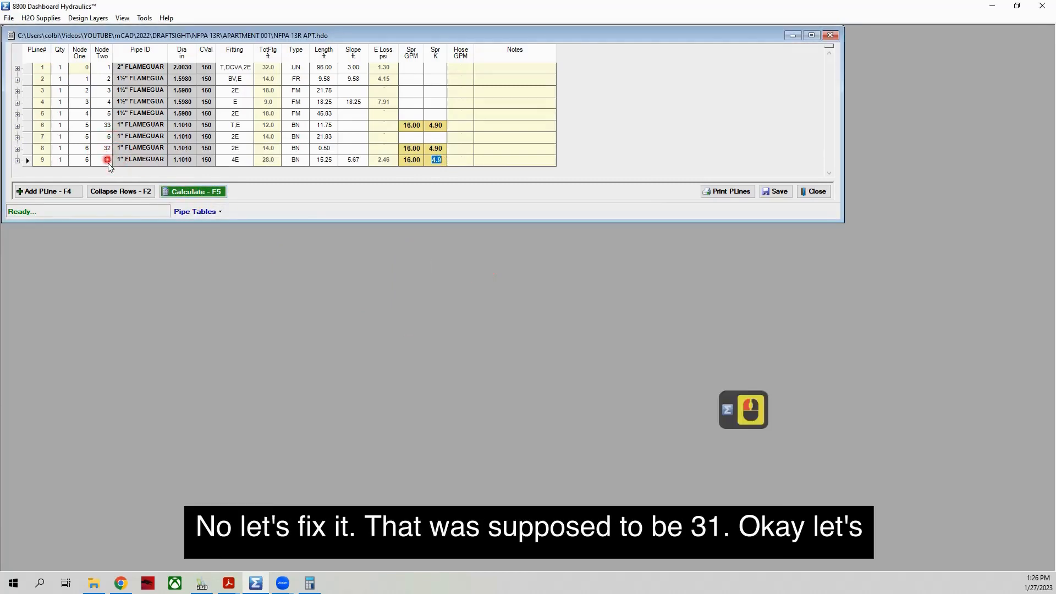
{"action": "left_click", "coordinate": [108, 160]}
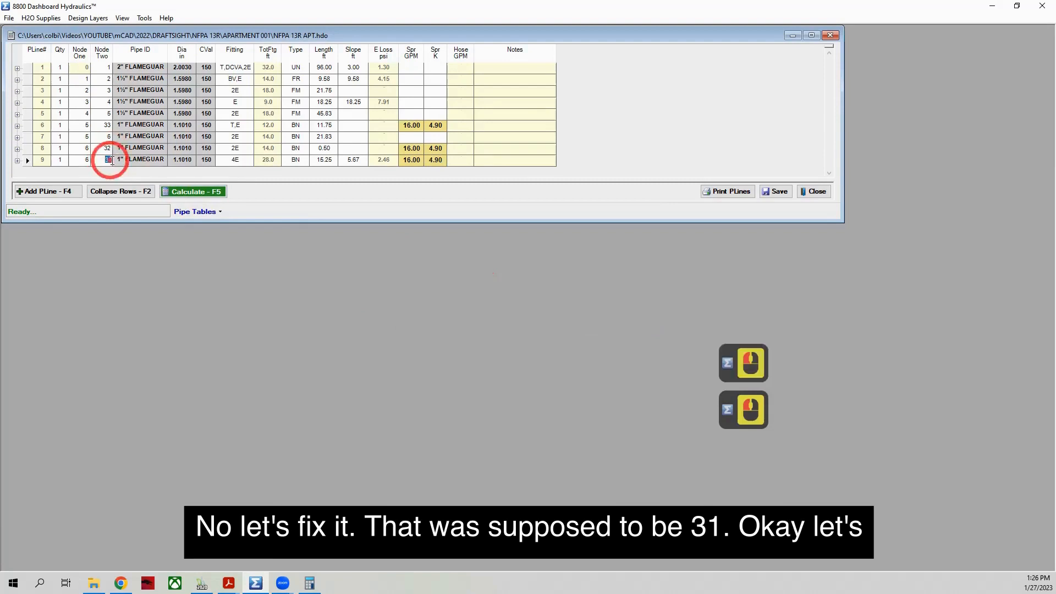
{"action": "left_click", "coordinate": [112, 160]}
{"action": "type", "text": "31"}
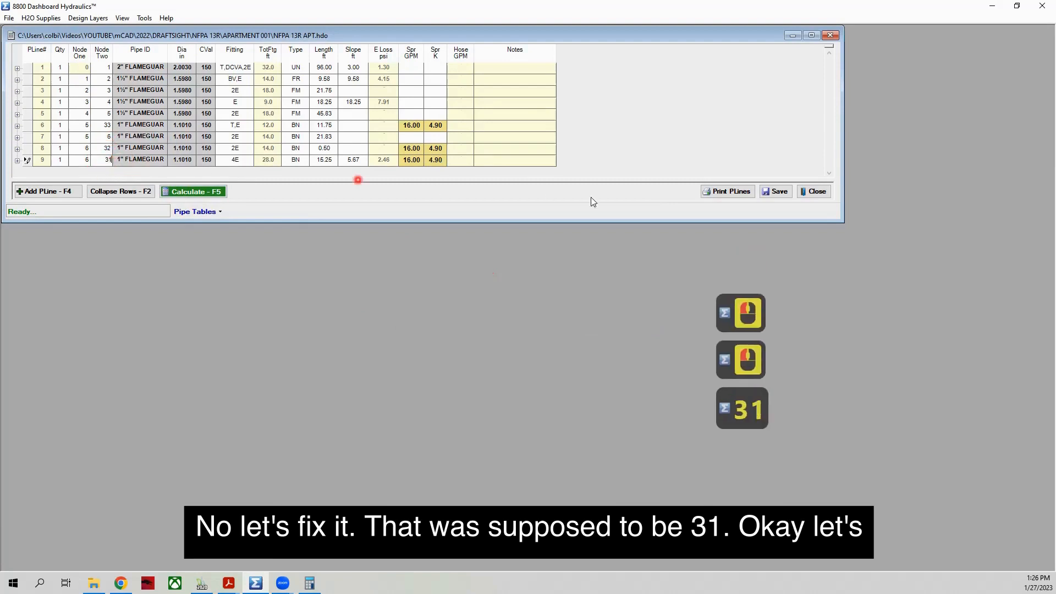
{"action": "left_click", "coordinate": [778, 191]}
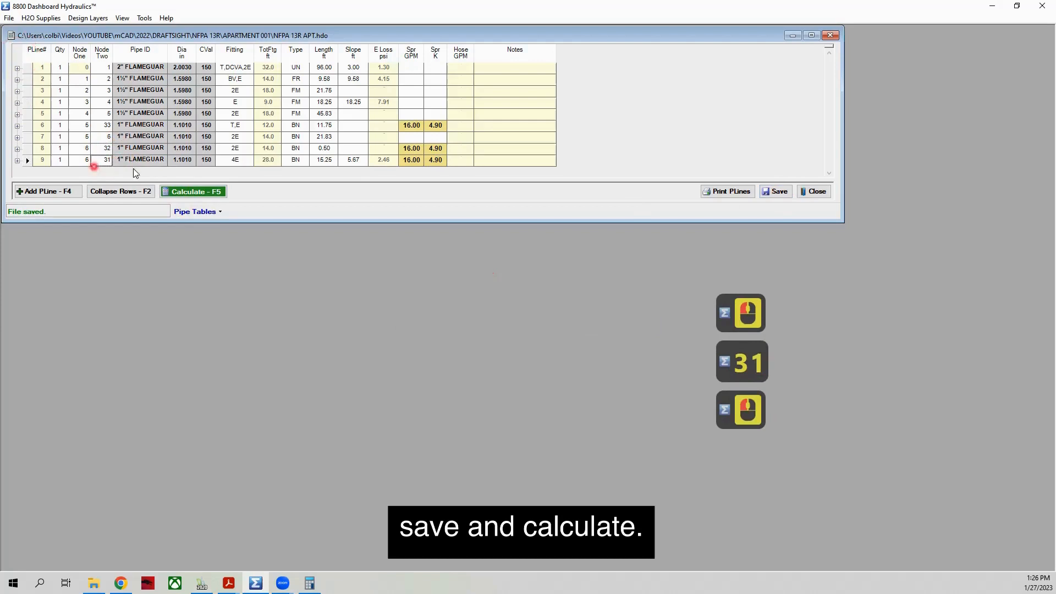
{"action": "left_click", "coordinate": [186, 196]}
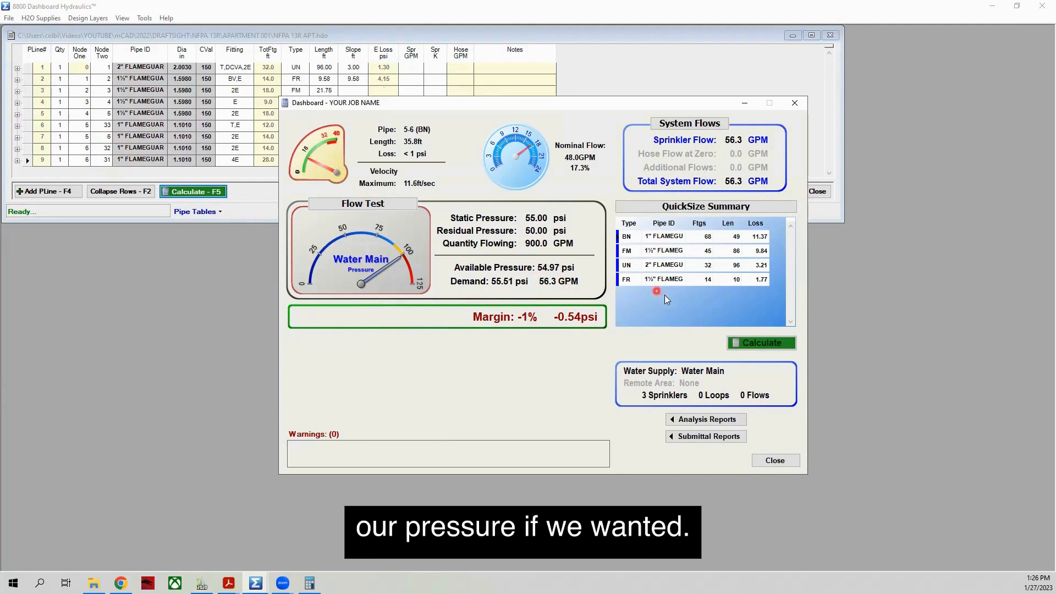
Change the FR pipe in the QuickSize Summary to 2" FLAMEGUARD and recalculate the system.
{"action": "left_click", "coordinate": [672, 280]}
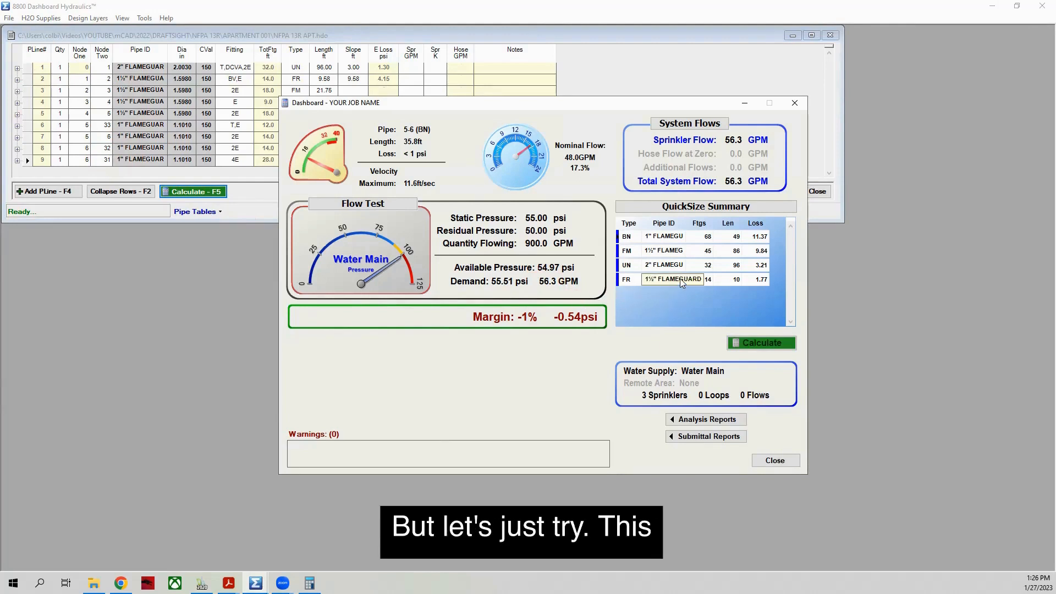
{"action": "left_click", "coordinate": [681, 279]}
{"action": "left_click", "coordinate": [680, 279]}
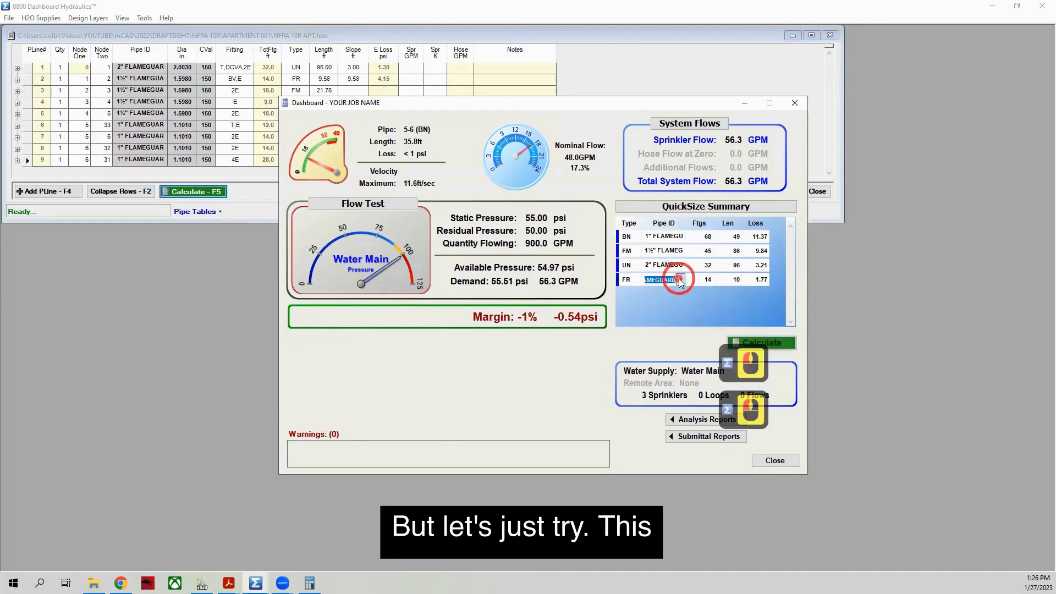
{"action": "left_click", "coordinate": [594, 302]}
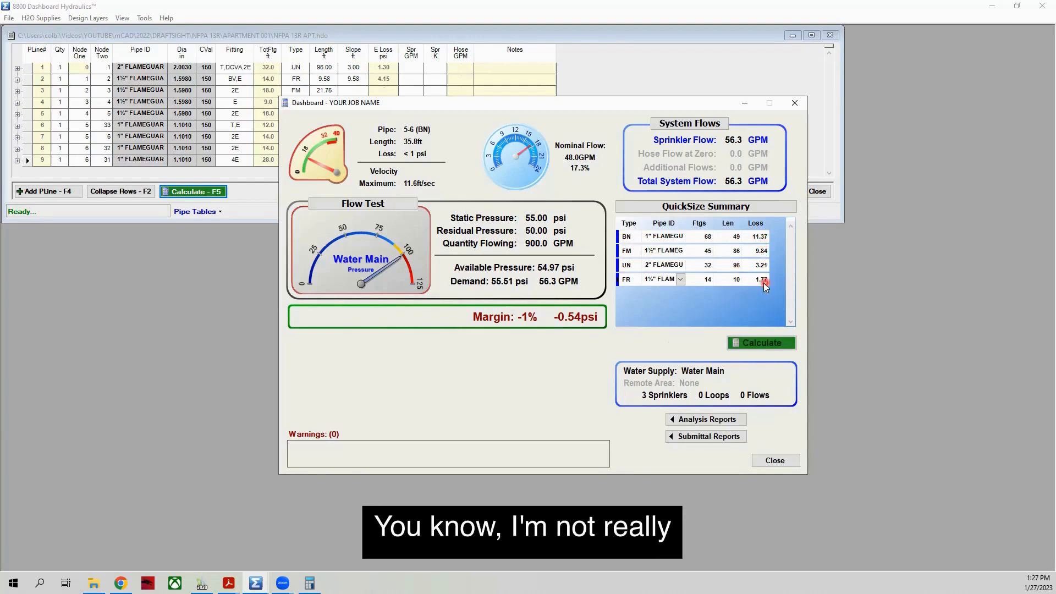
{"action": "left_click", "coordinate": [683, 279]}
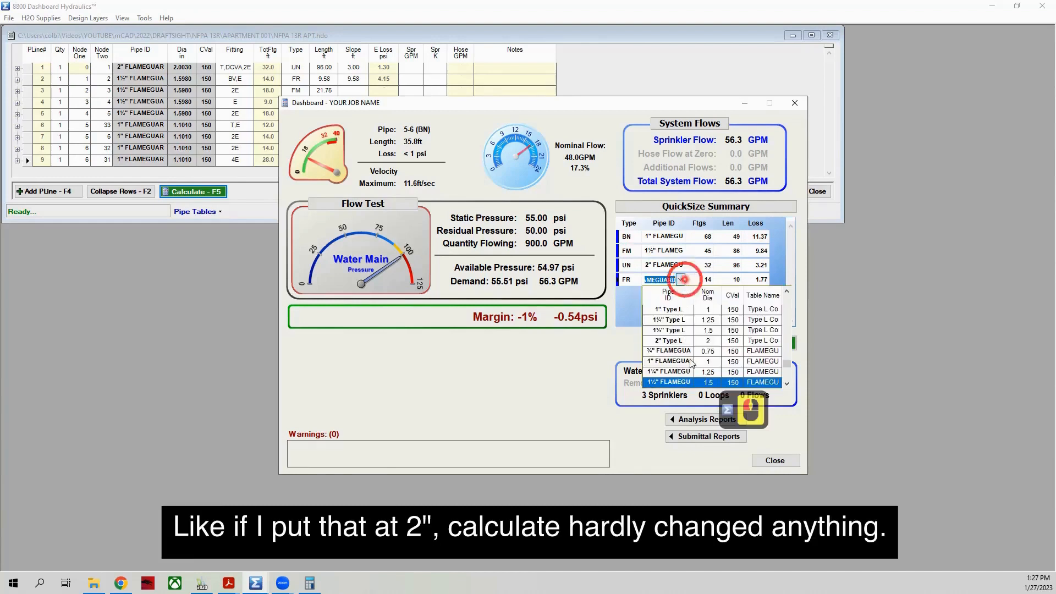
{"action": "left_click", "coordinate": [785, 371]}
{"action": "left_click", "coordinate": [660, 324]}
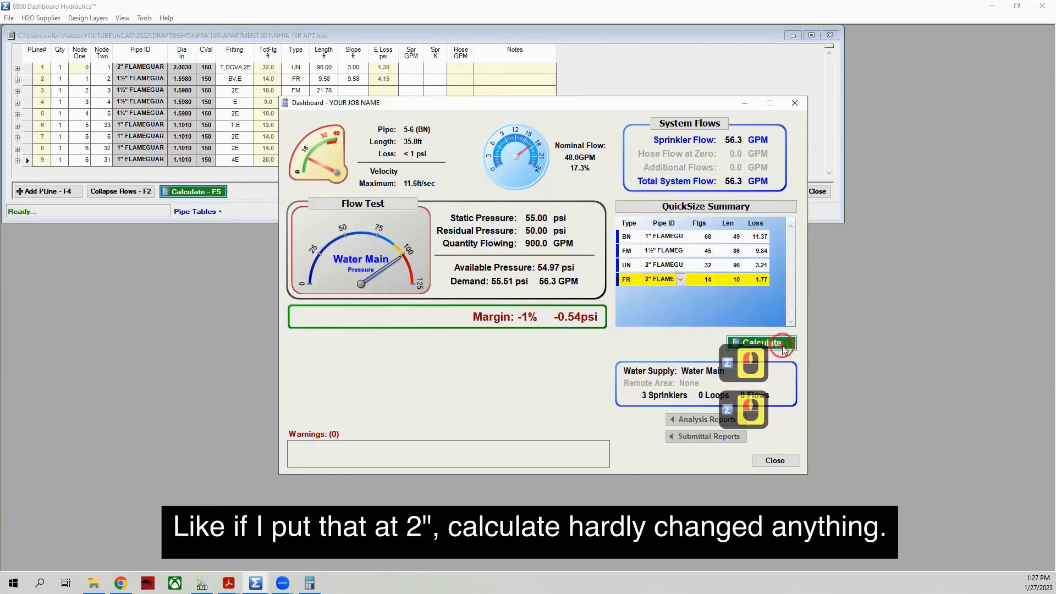
{"action": "left_click", "coordinate": [782, 346]}
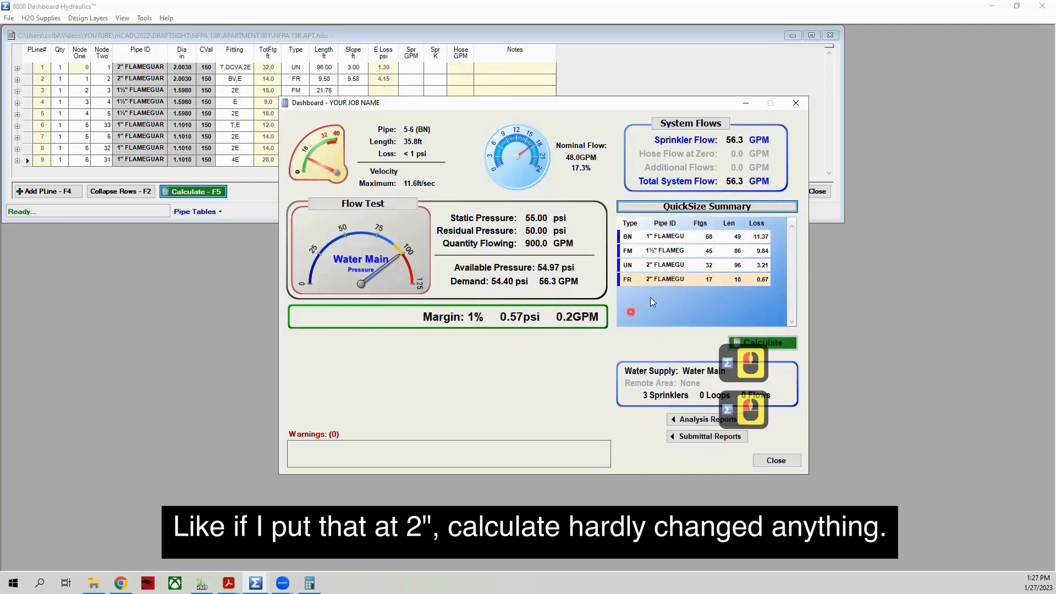
Change the FM pipe in the QuickSize Summary to 2" FLAMEGUARD and recalculate the system.
{"action": "left_click", "coordinate": [683, 252]}
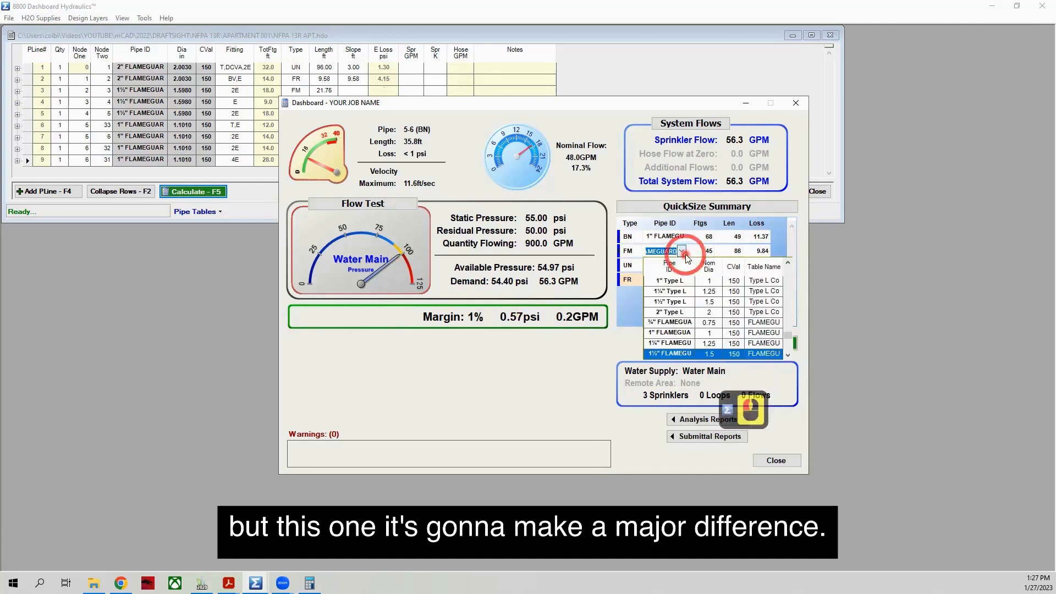
{"action": "left_click", "coordinate": [788, 355]}
{"action": "left_click", "coordinate": [668, 354]}
{"action": "left_click", "coordinate": [768, 343]}
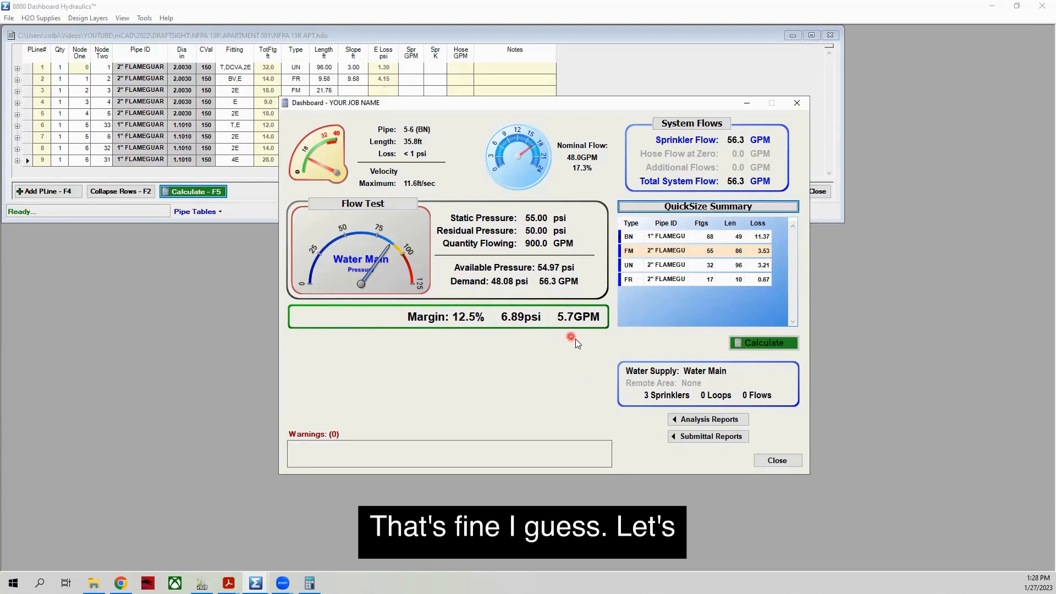
{"action": "left_click", "coordinate": [747, 342]}
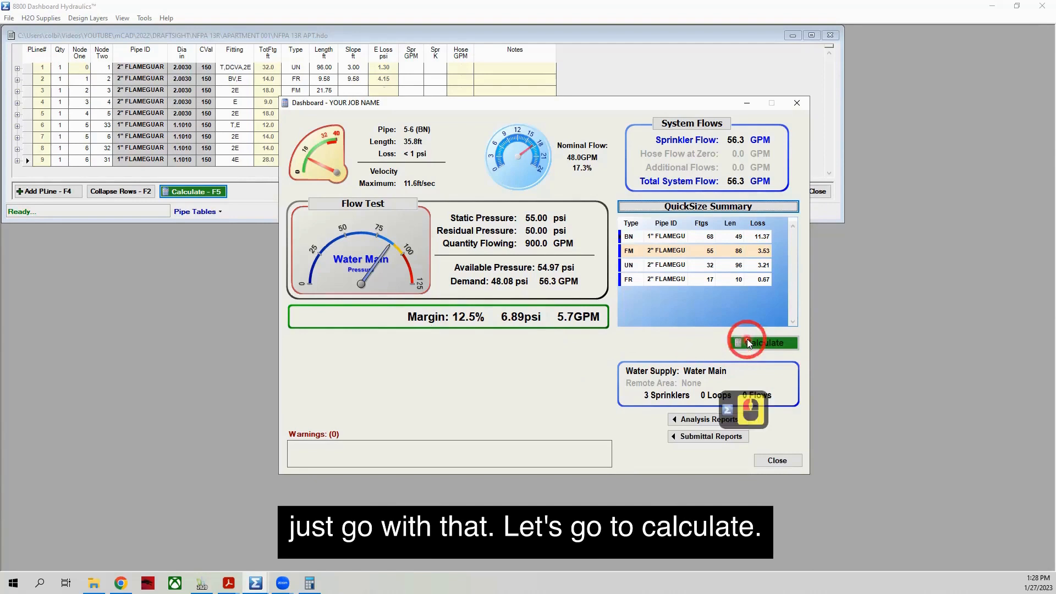
Generate the Full Submittal report and review its summary, supply and nodes analysis, and pipe information pages at full-page size.
{"action": "left_click", "coordinate": [709, 435]}
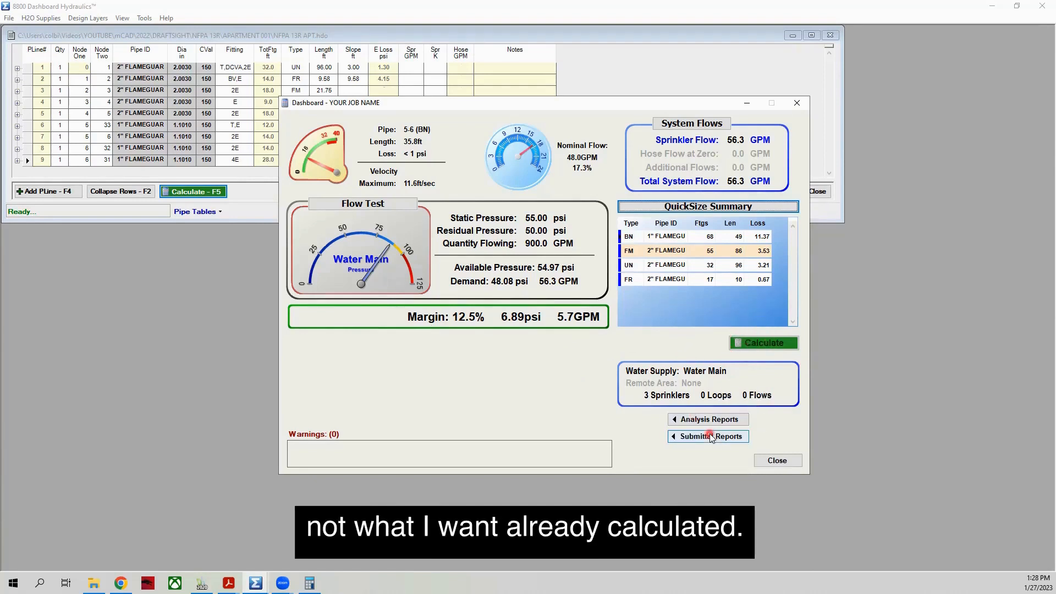
{"action": "left_click", "coordinate": [709, 435]}
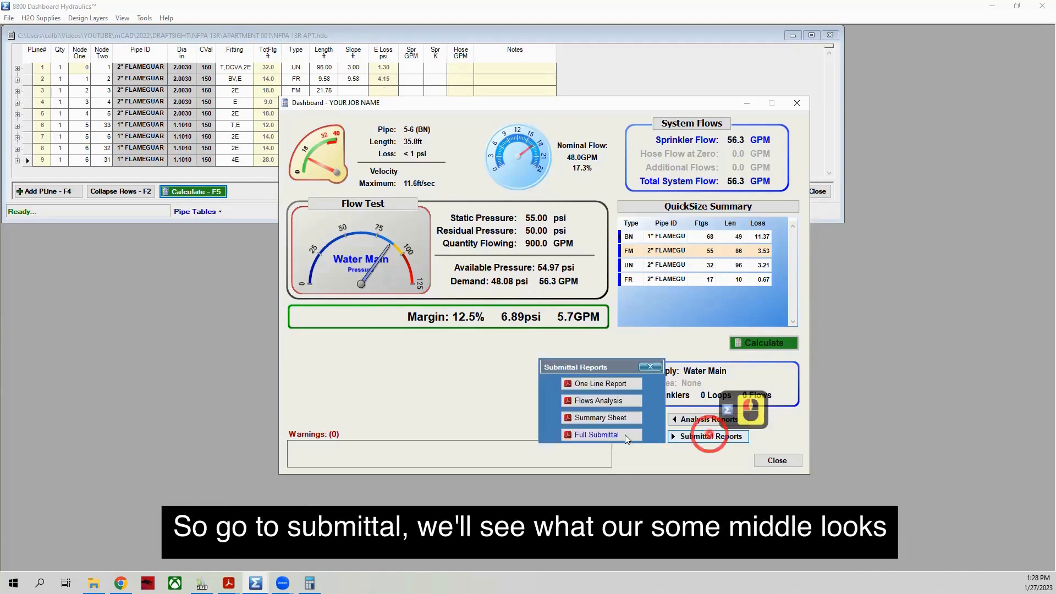
{"action": "left_click", "coordinate": [620, 435]}
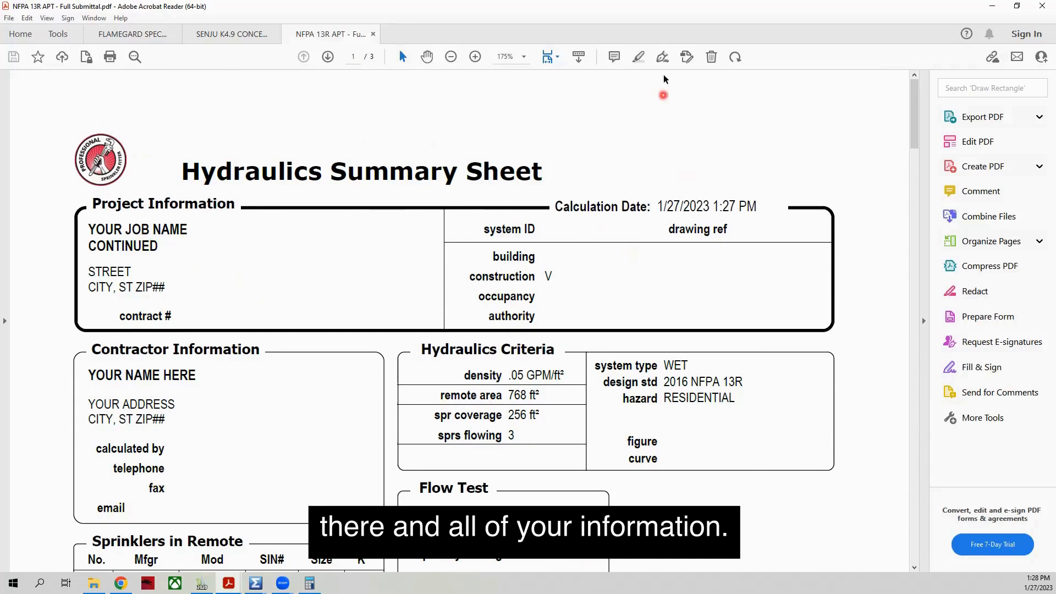
{"action": "left_click", "coordinate": [547, 60]}
{"action": "left_click", "coordinate": [575, 87]}
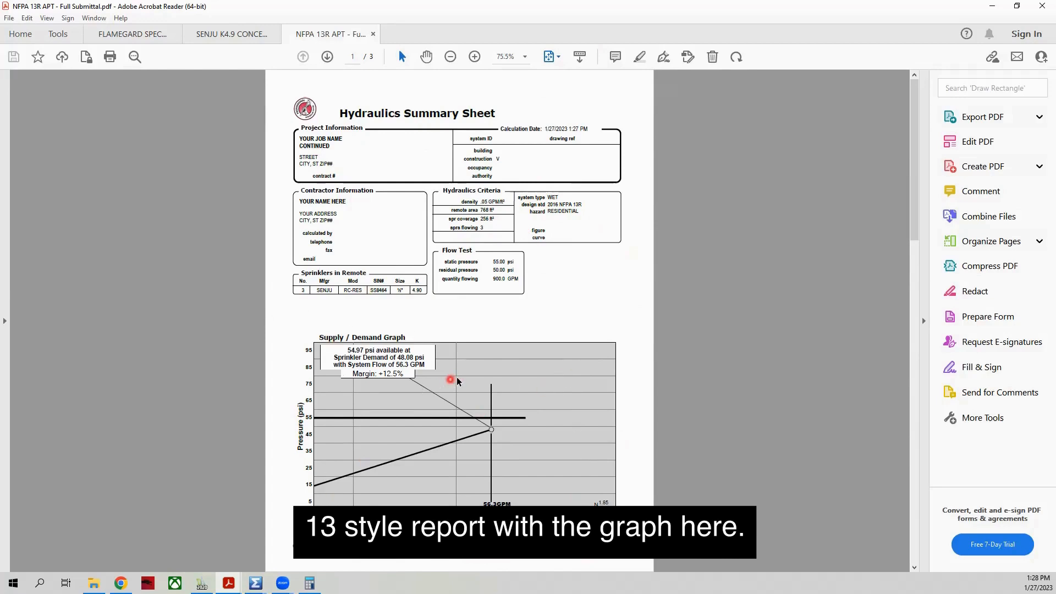
{"action": "scroll", "coordinate": [459, 380], "scroll_direction": "down", "scroll_amount": 3}
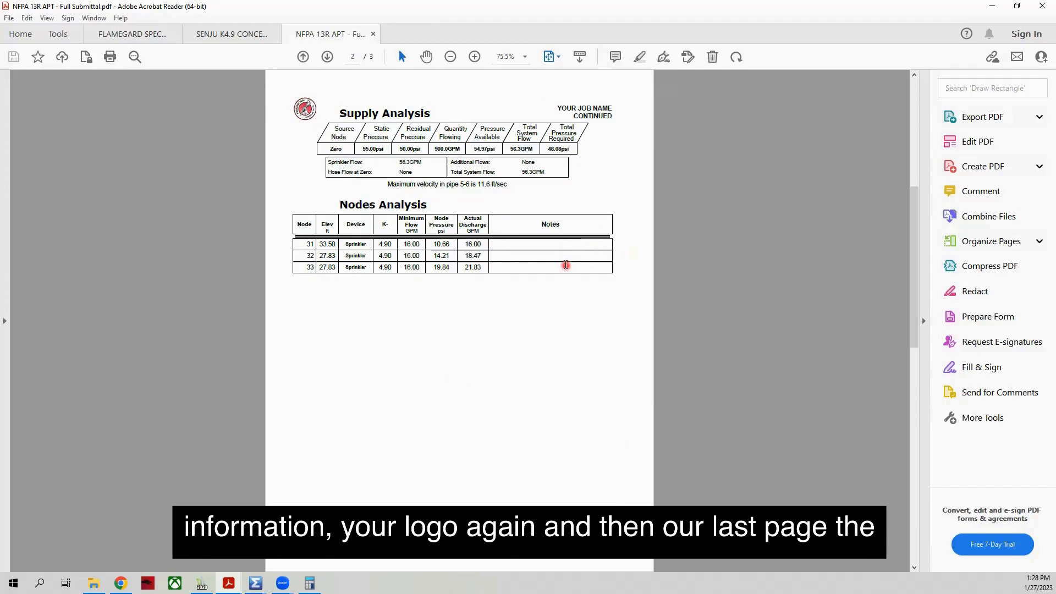
{"action": "scroll", "coordinate": [565, 264], "scroll_direction": "down", "scroll_amount": 2}
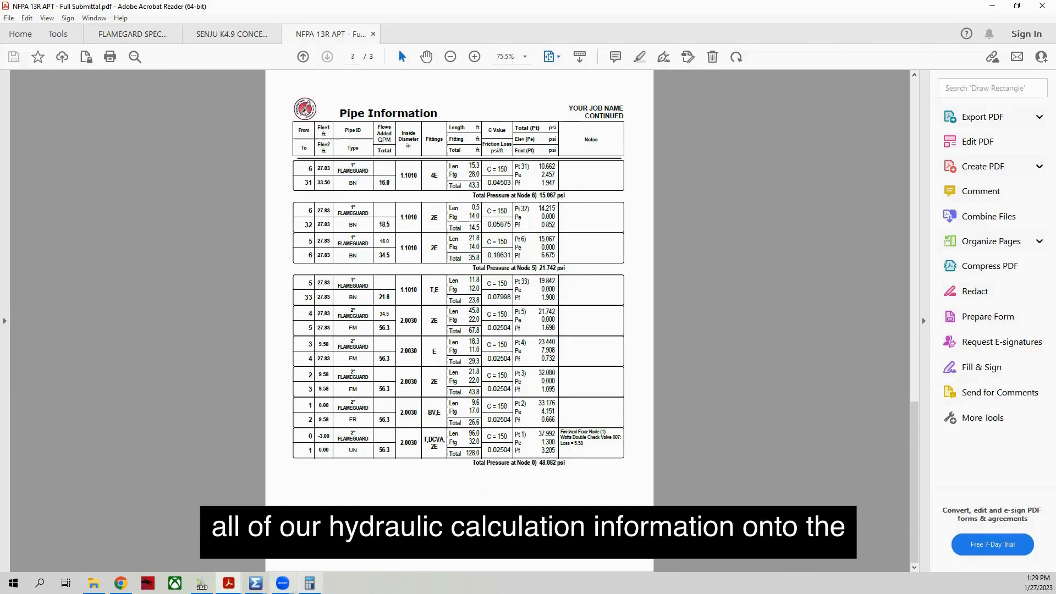
Switch to DraftSight, maximize its window and view the whole FP1 sheet of the apartment sprinkler drawing.
{"action": "left_click", "coordinate": [202, 583]}
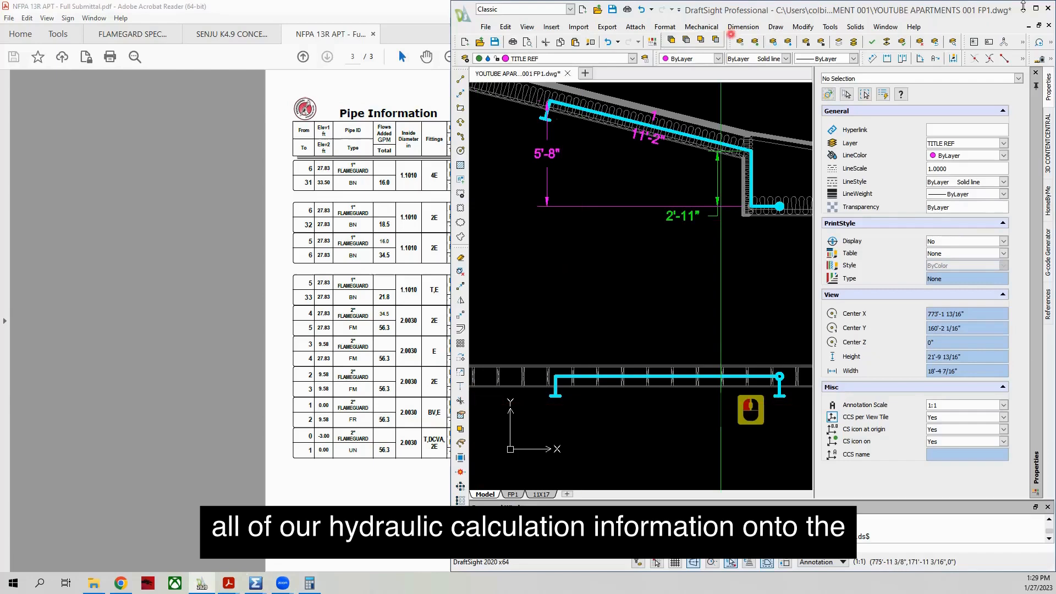
{"action": "left_click", "coordinate": [1036, 9]}
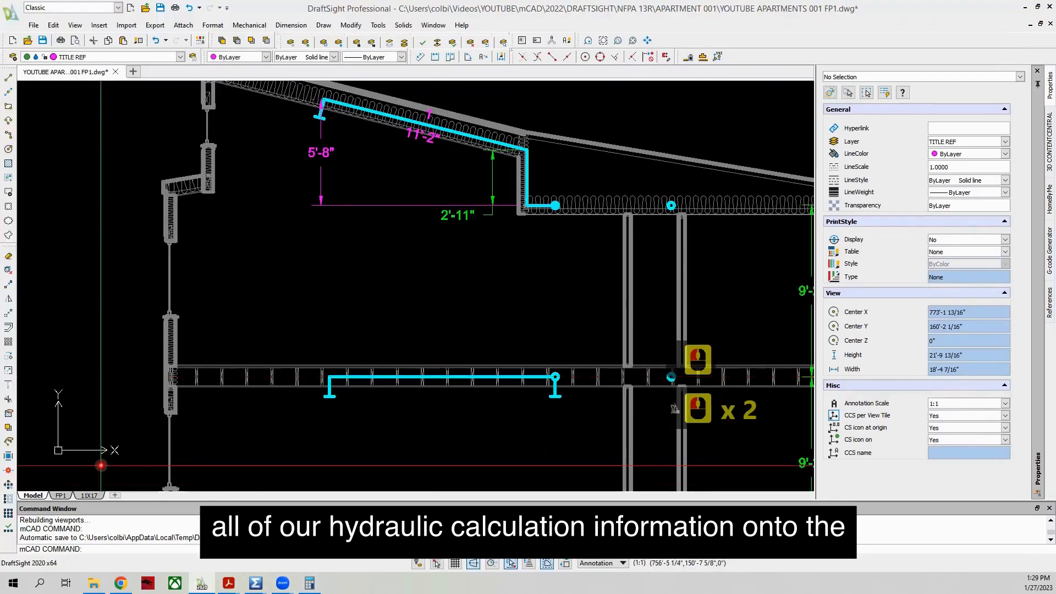
{"action": "left_click", "coordinate": [60, 495]}
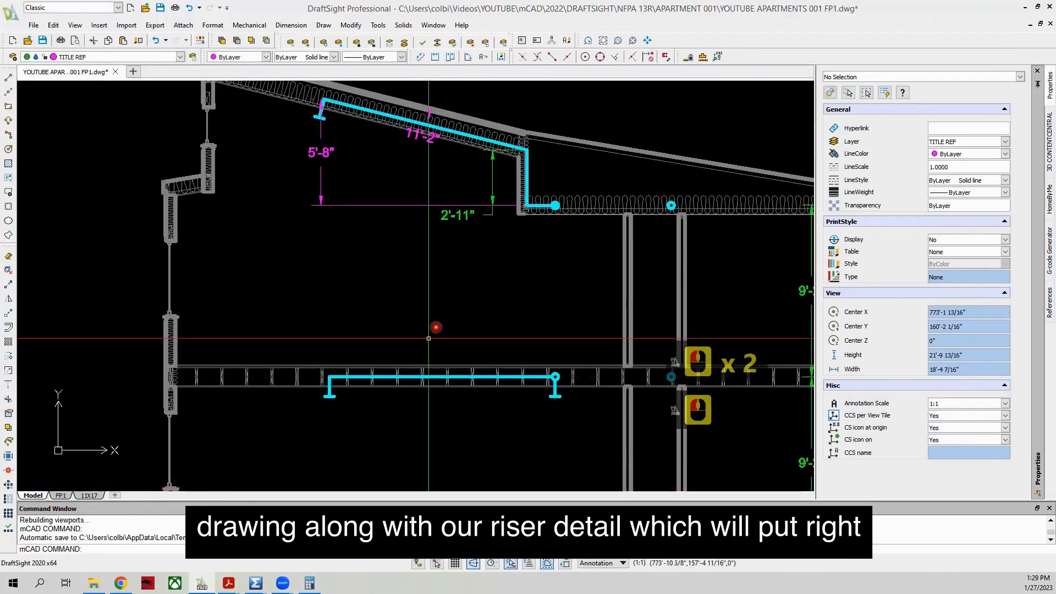
{"action": "scroll", "coordinate": [436, 325], "scroll_direction": "down", "scroll_amount": 7}
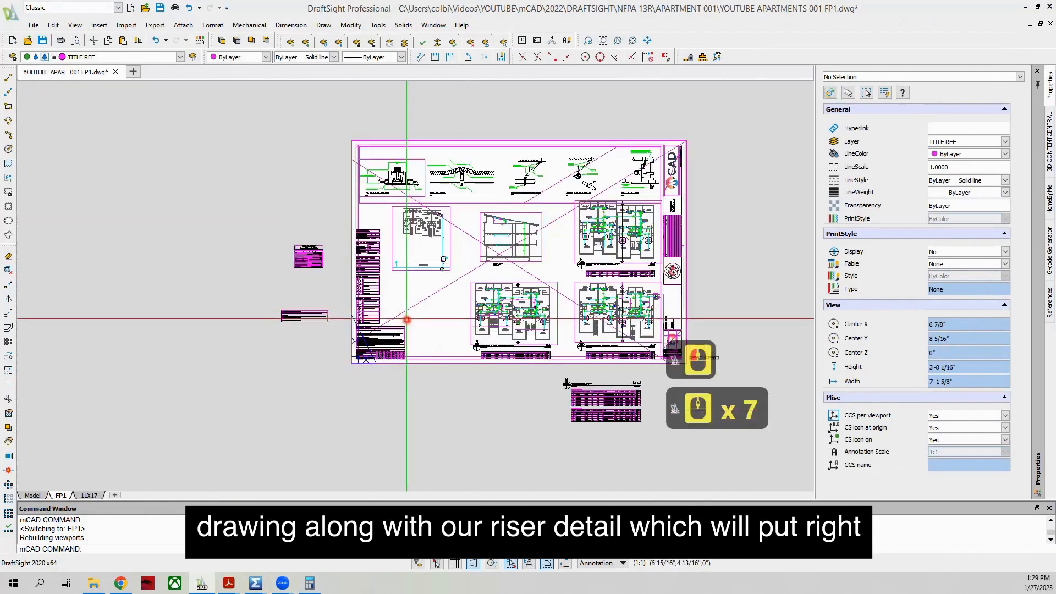
{"action": "scroll", "coordinate": [406, 274], "scroll_direction": "up", "scroll_amount": 1}
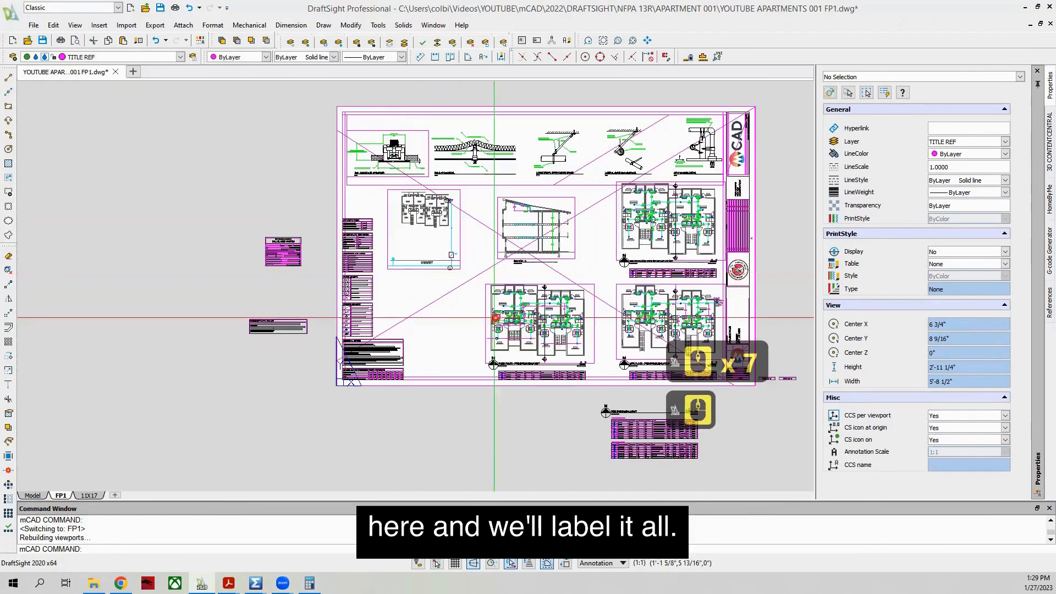
{"action": "scroll", "coordinate": [298, 239], "scroll_direction": "down", "scroll_amount": 1}
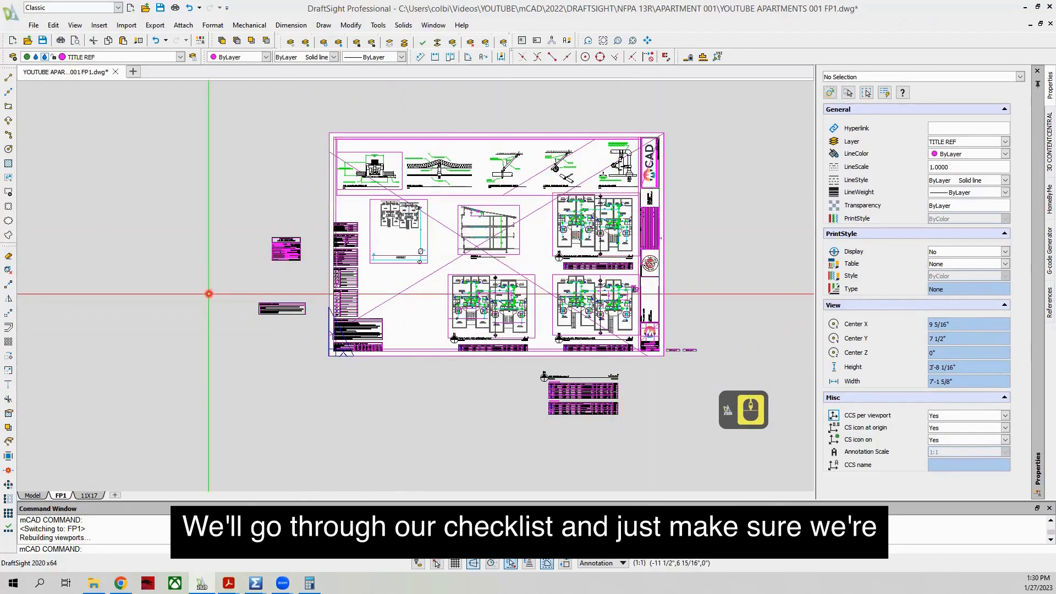
{"action": "scroll", "coordinate": [567, 282], "scroll_direction": "up", "scroll_amount": 1}
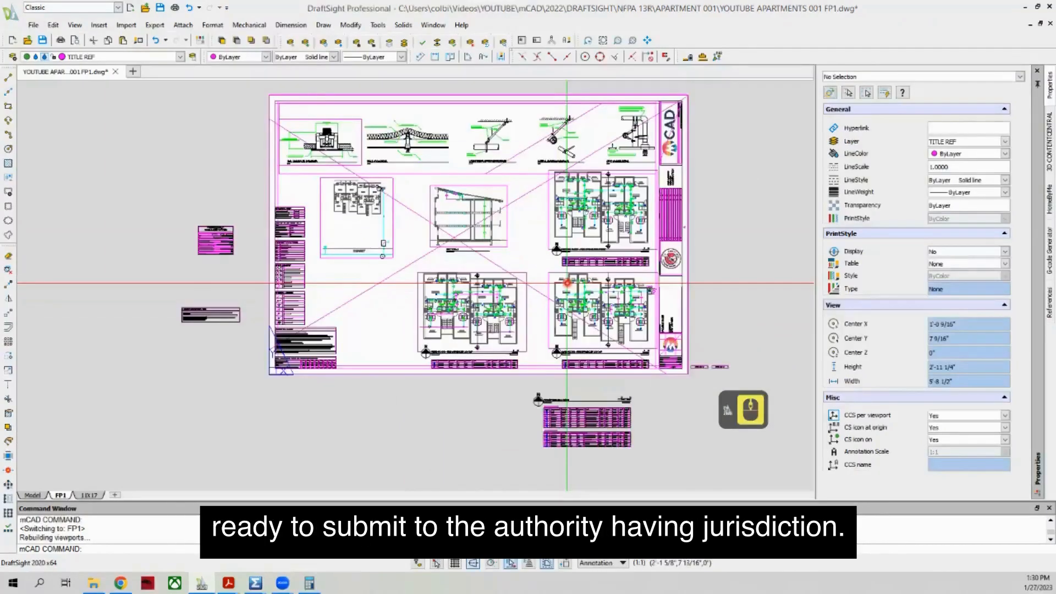